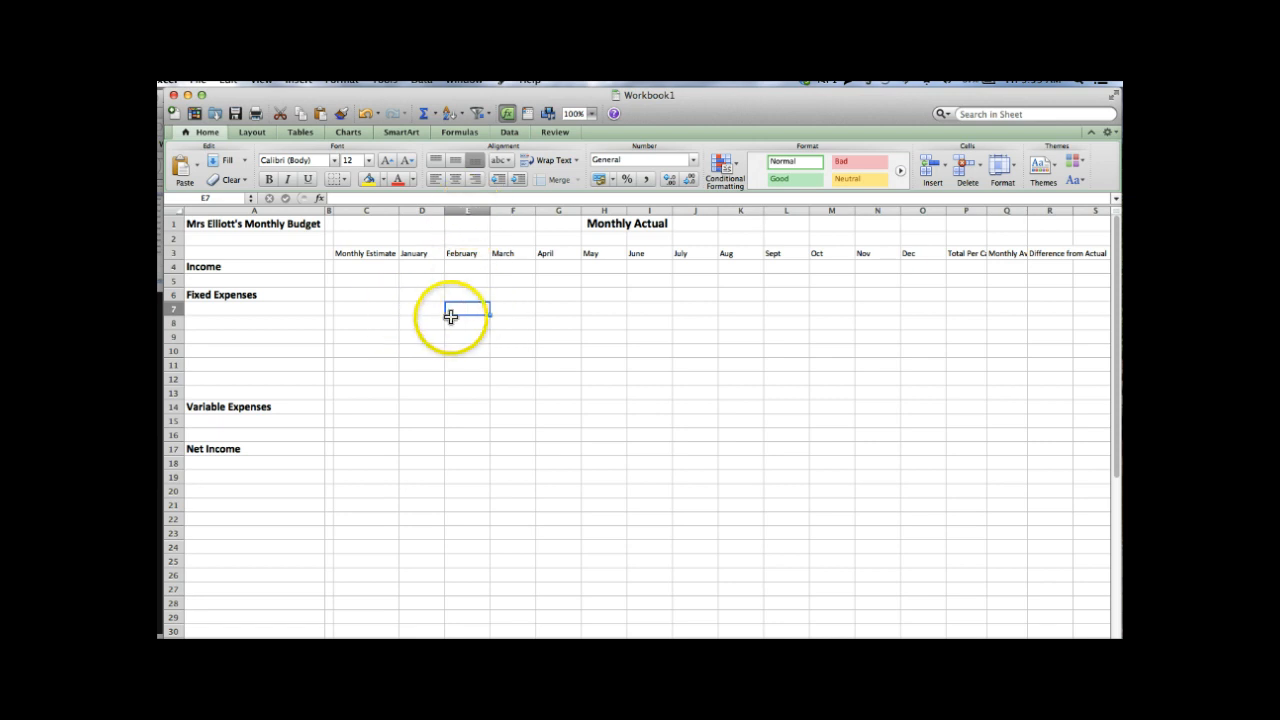
- Select cell C5, then the budget title cell A1
left_click(375, 281)
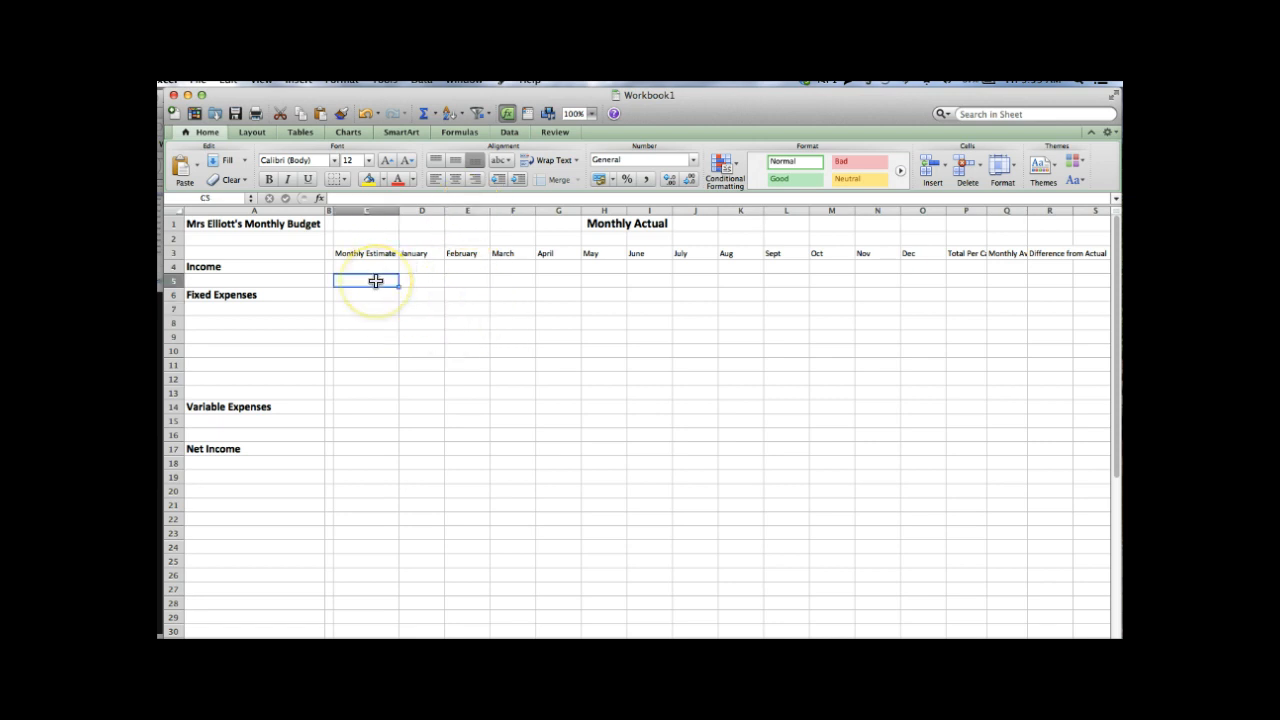
left_click(303, 222)
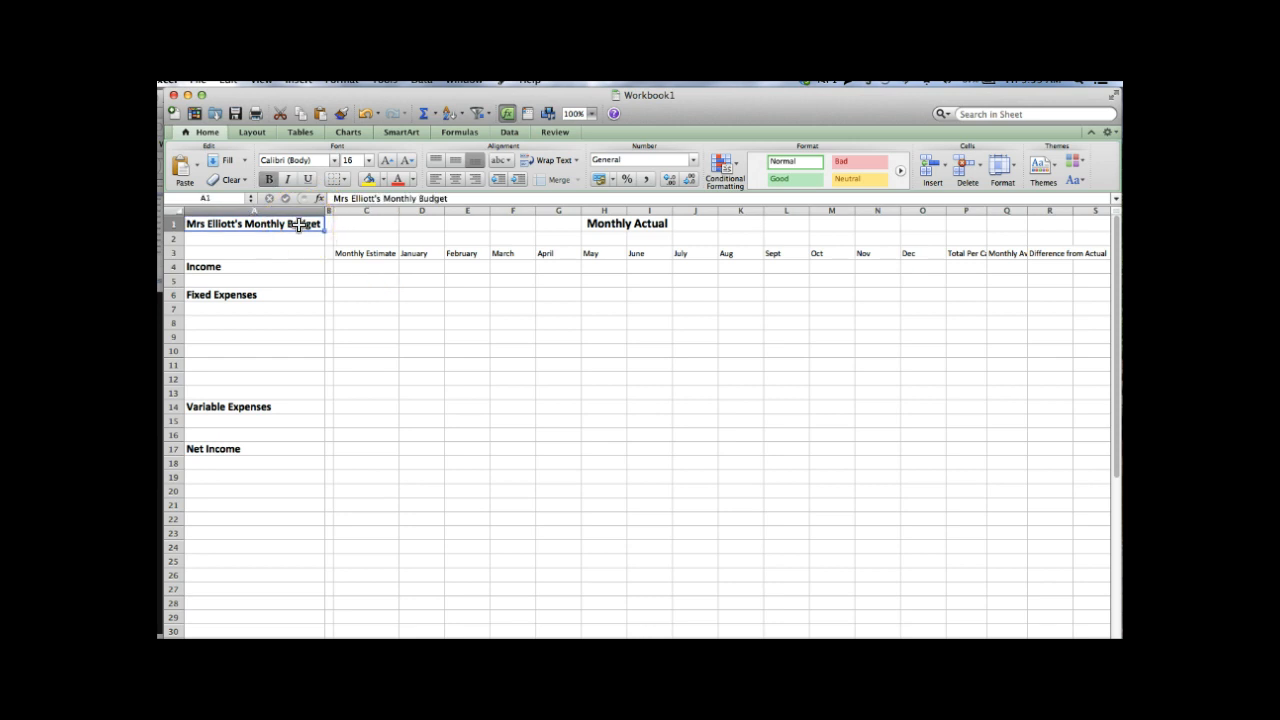
- Enter 2014-2015 in cell A2 beneath the budget title
left_click(297, 238)
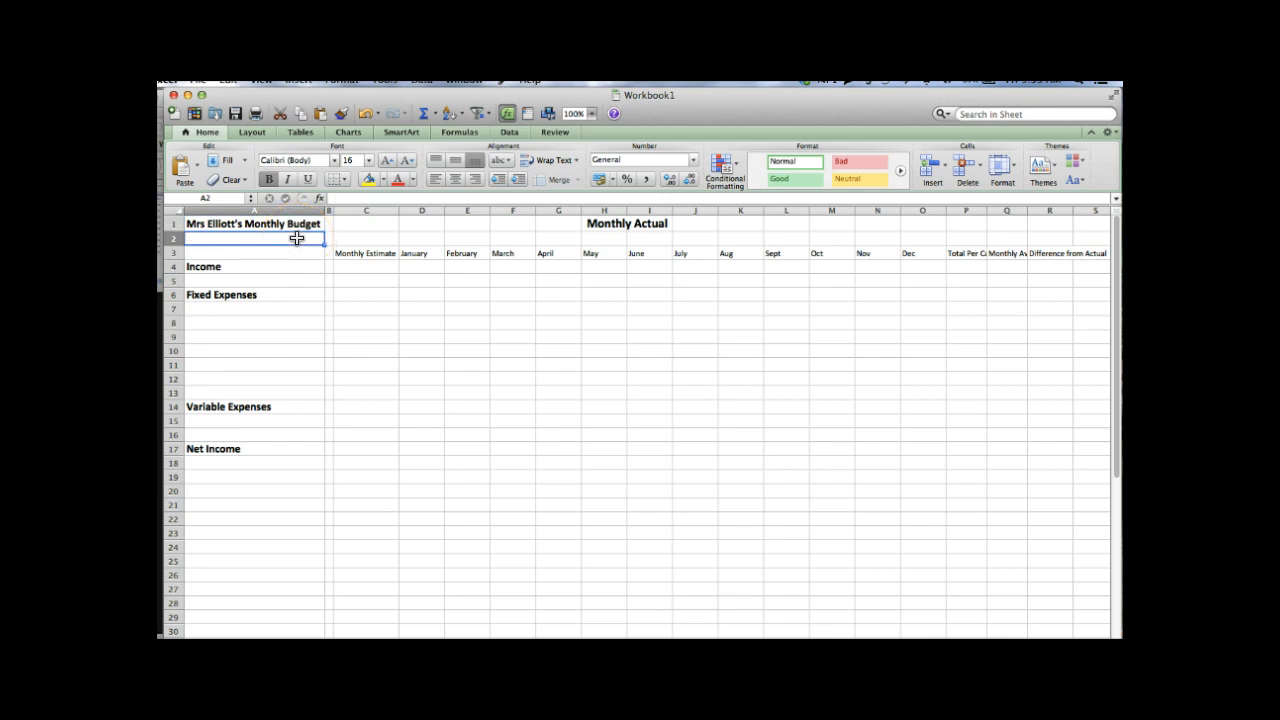
type("2014")
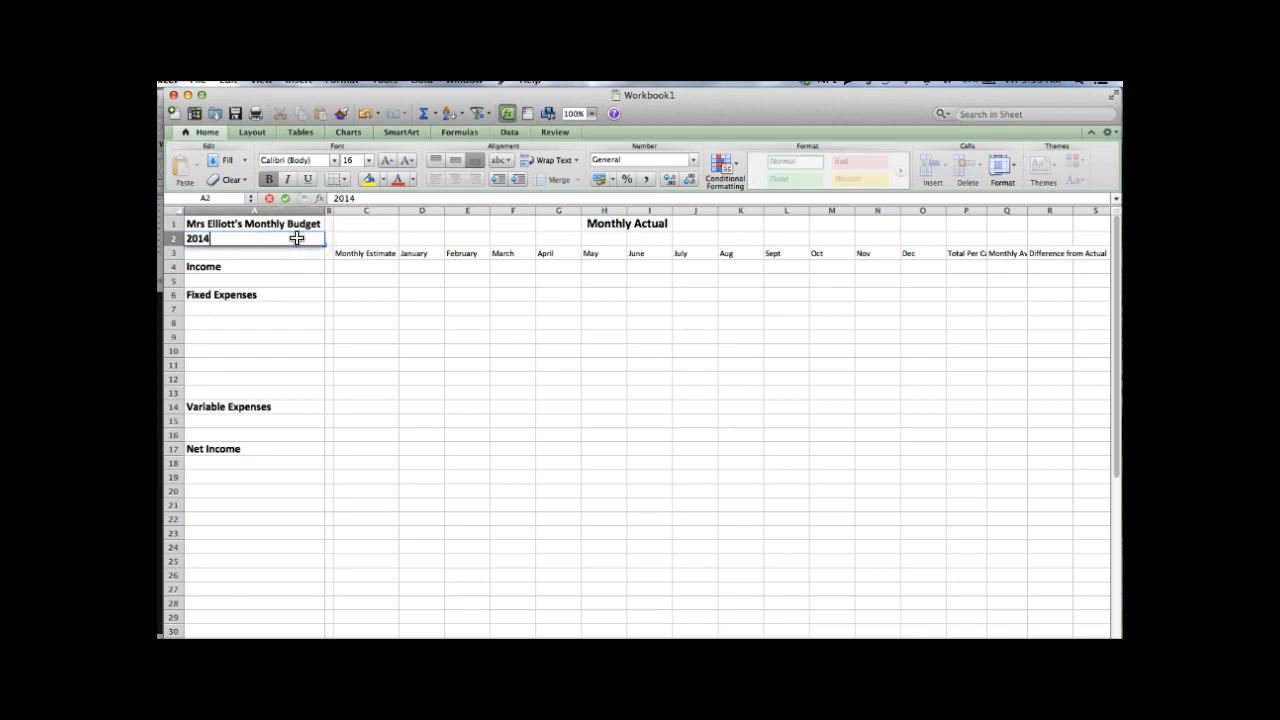
type("-2015")
key("Return")
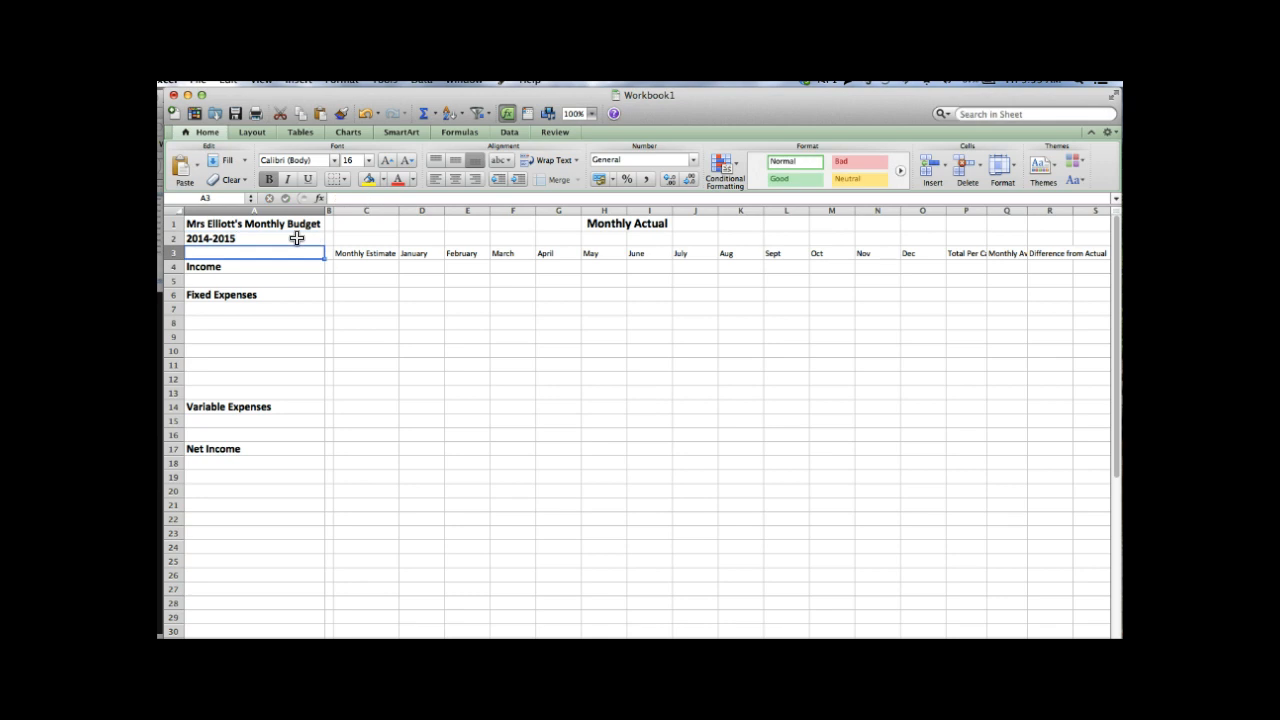
key("Return")
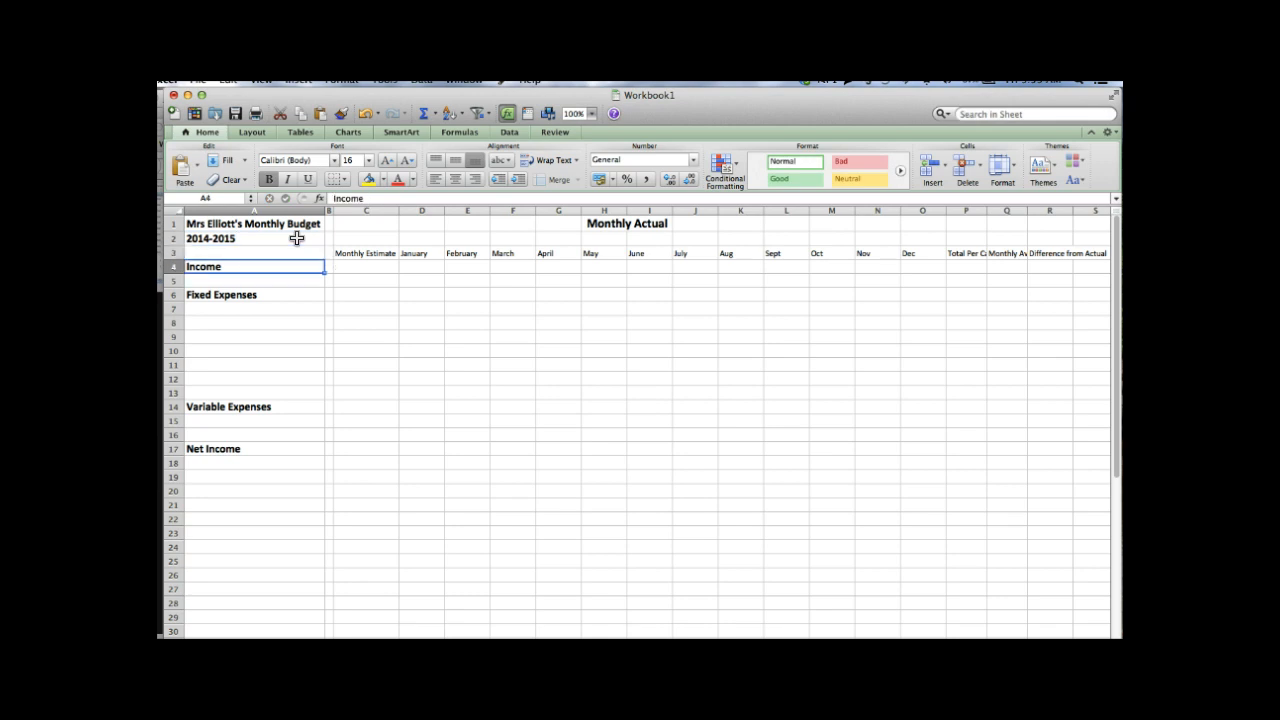
- Move down through the expense labels in column A, then back up to the Monthly Estimate header
key("Return")
key("Return")
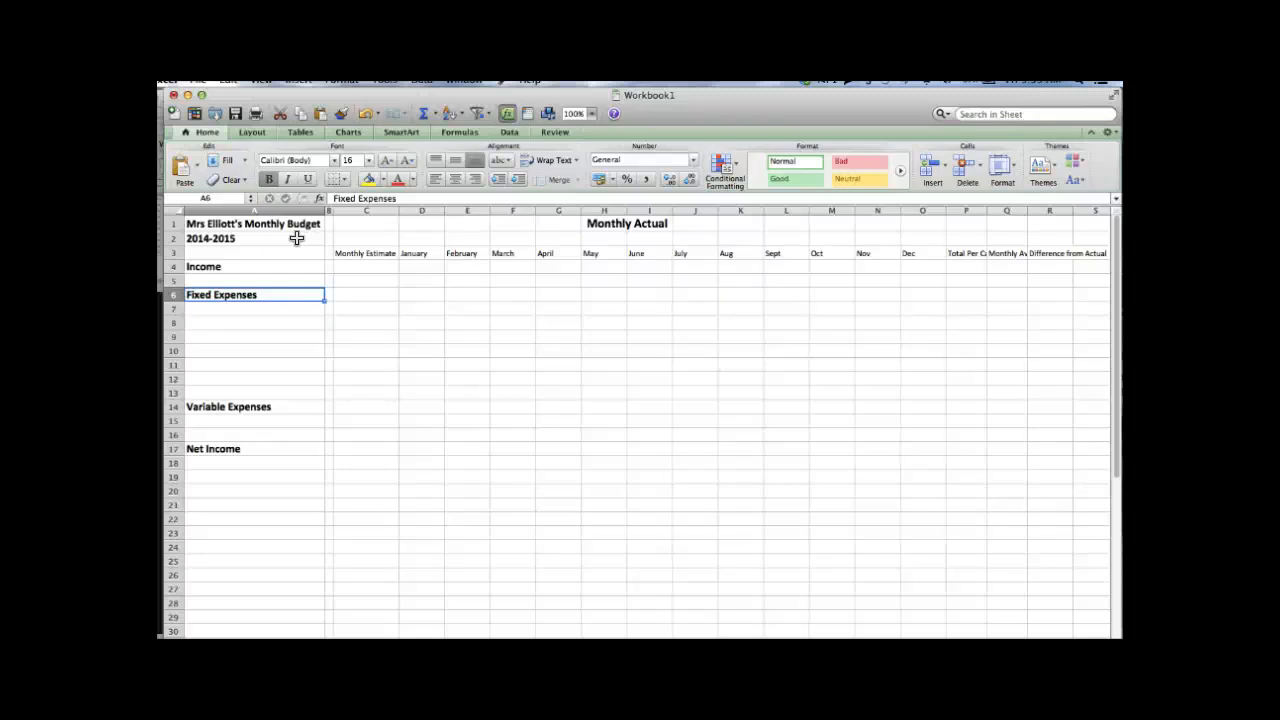
key("Down")
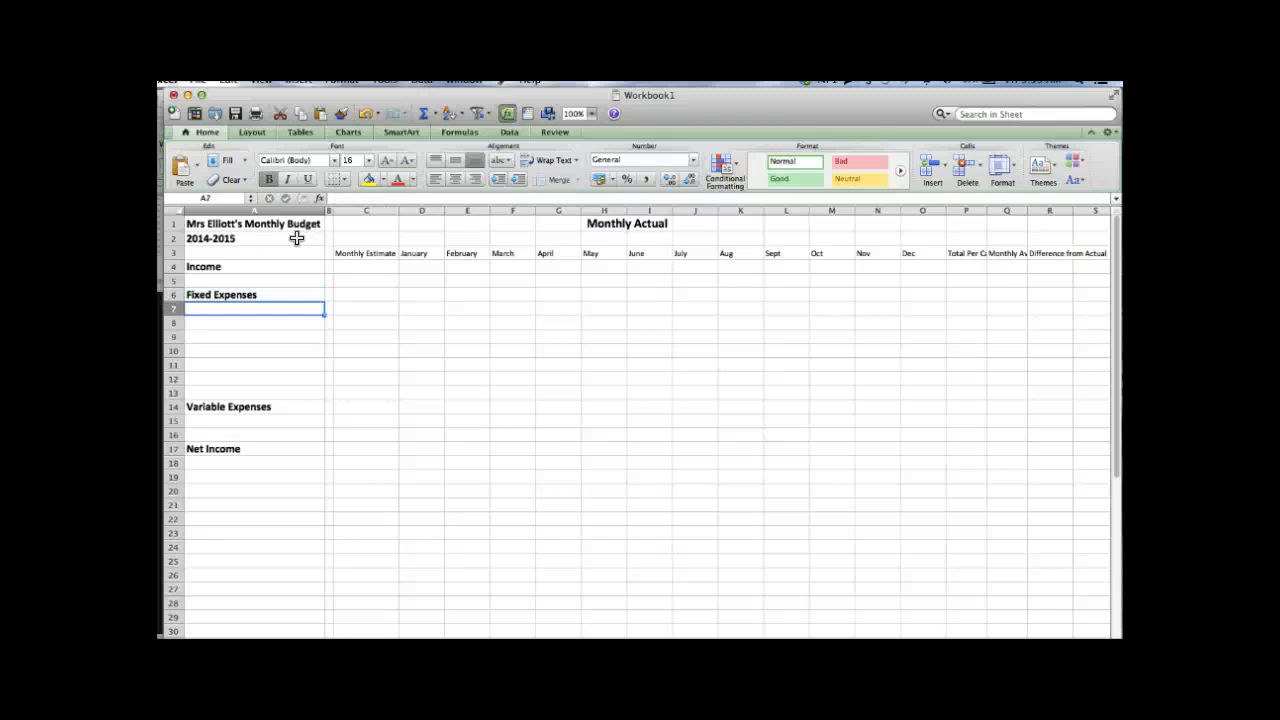
key("Down")
key("Down")
key("Down")
key("Down")
key("Down")
key("Down")
key("Down")
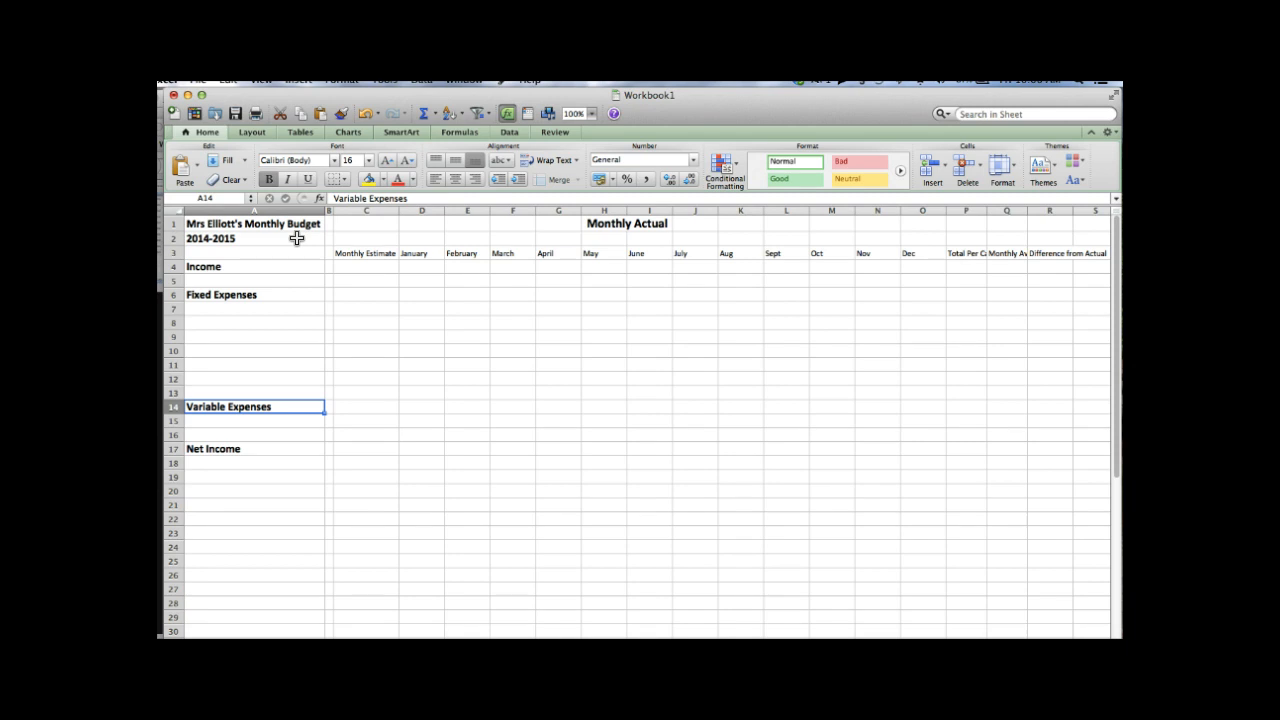
key("Down")
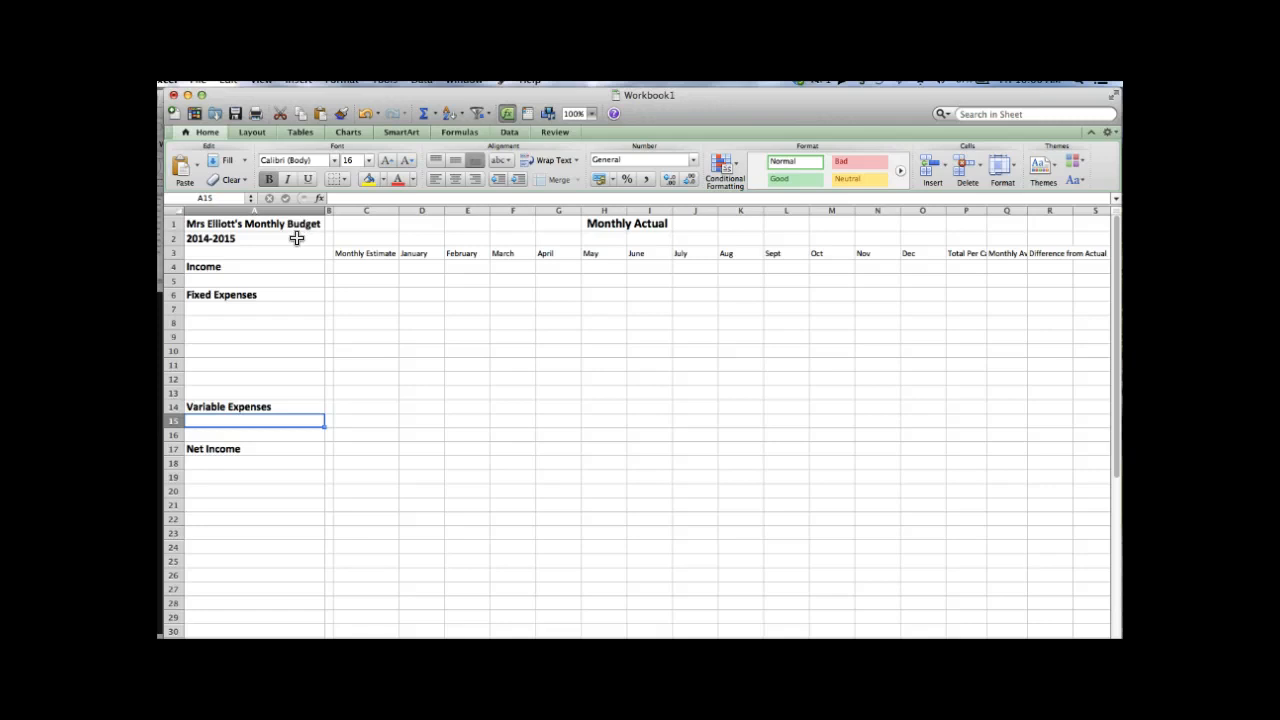
key("Down")
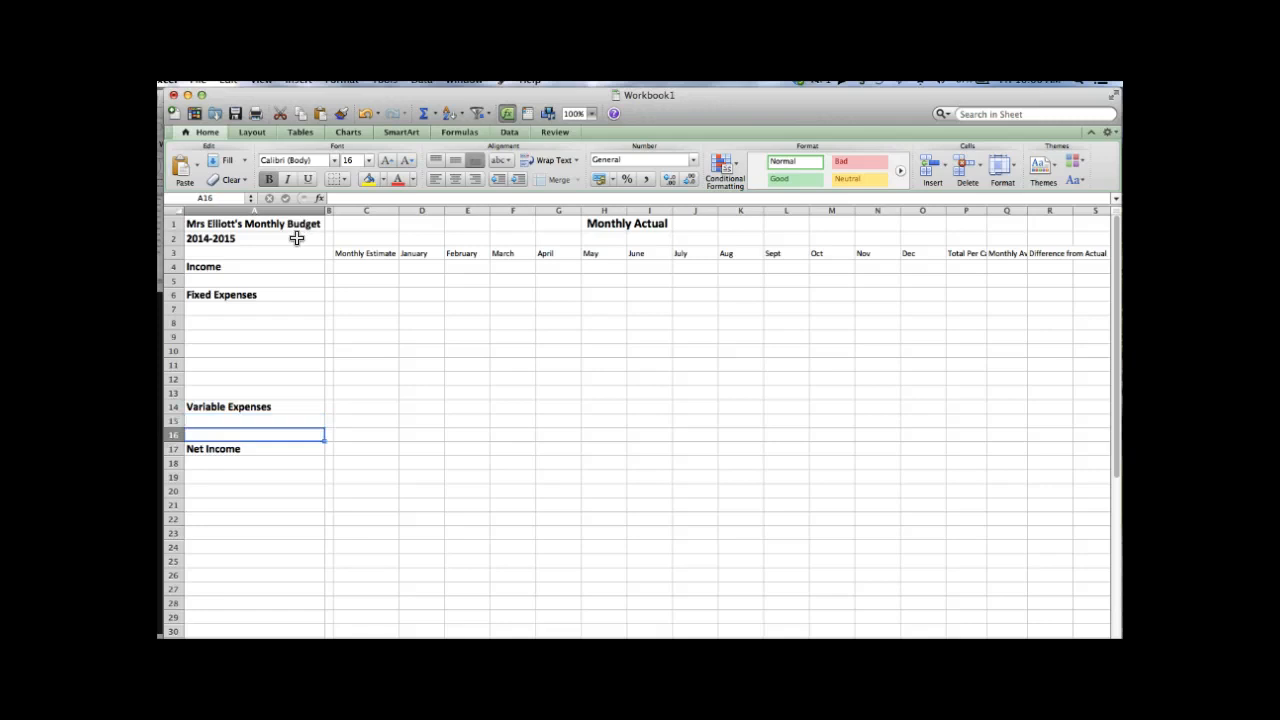
key("Up")
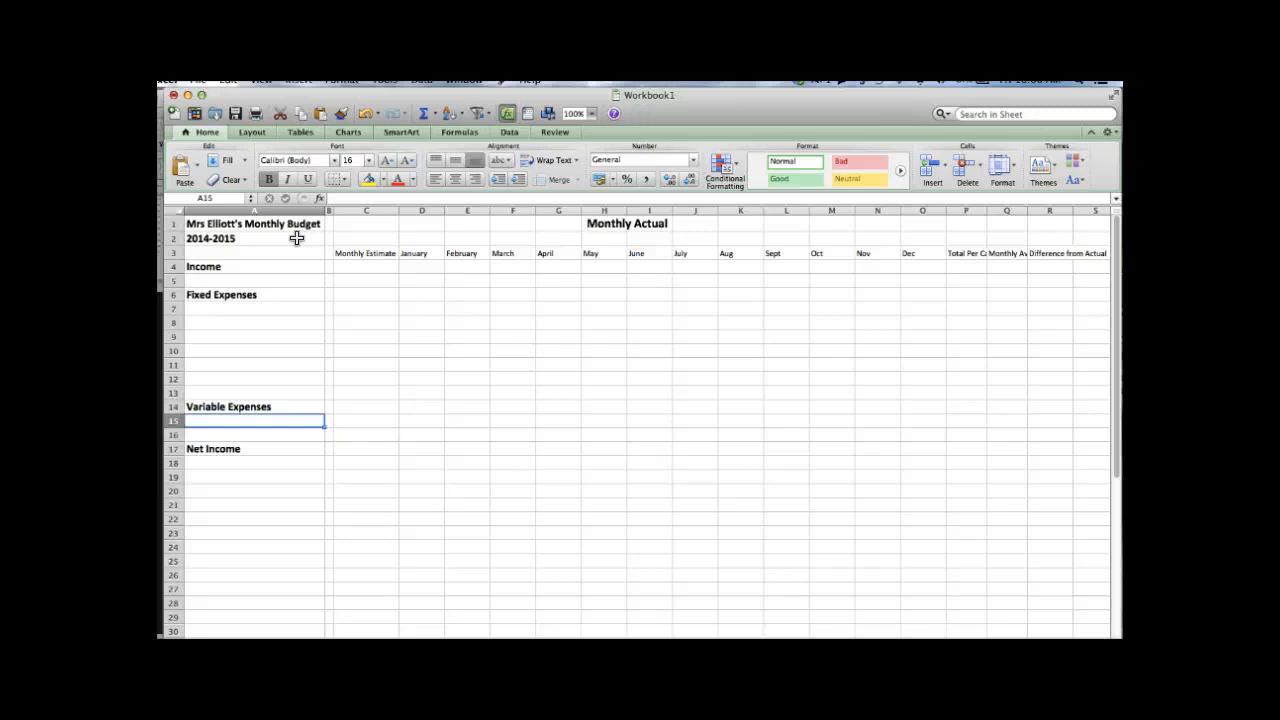
key("Right")
key("Up")
key("Up")
key("Up")
key("Up")
key("Up")
key("Up")
key("Up")
key("Up")
key("Up")
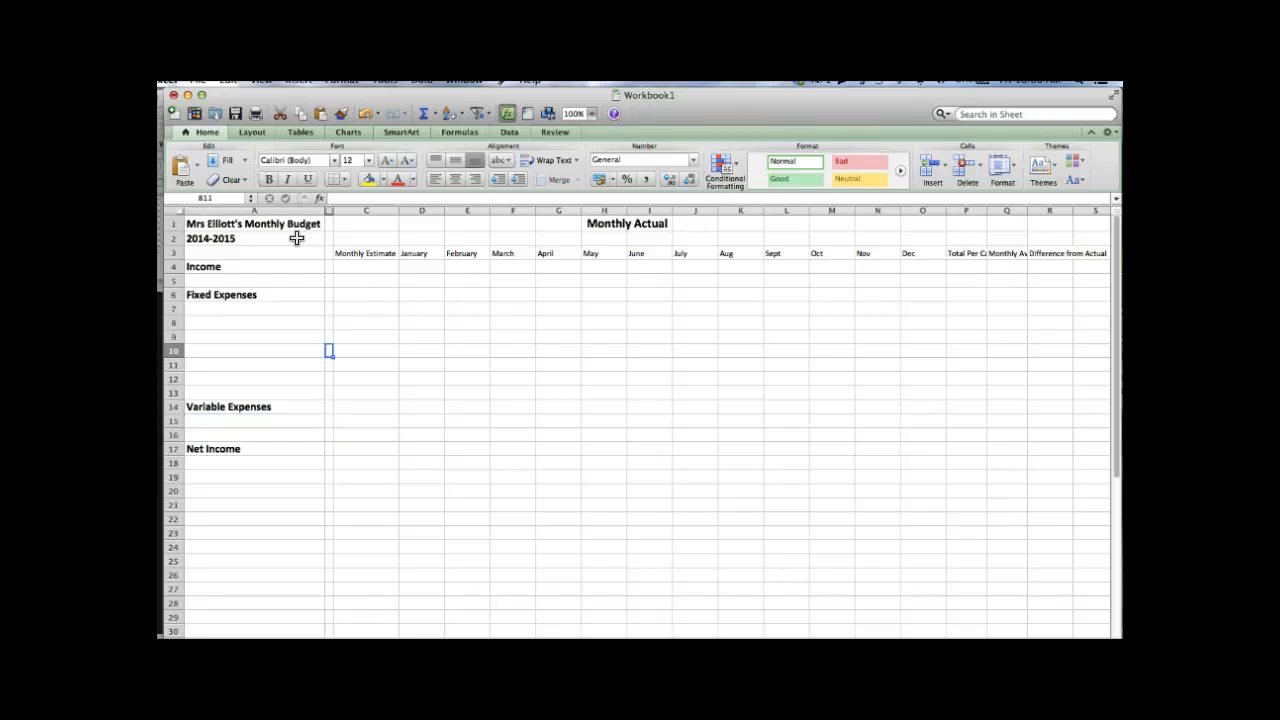
key("Up")
key("Up")
key("Up")
key("Right")
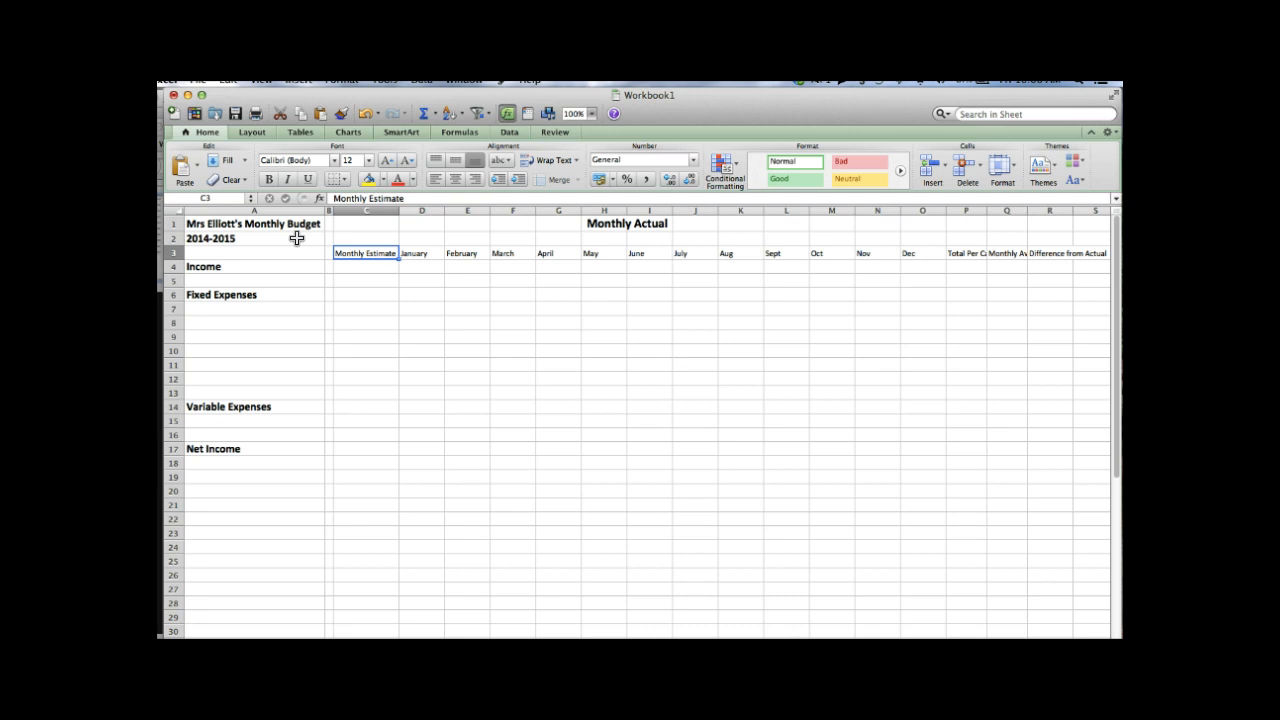
- Step along the month headers, then return to cell D4 under January
key("Down")
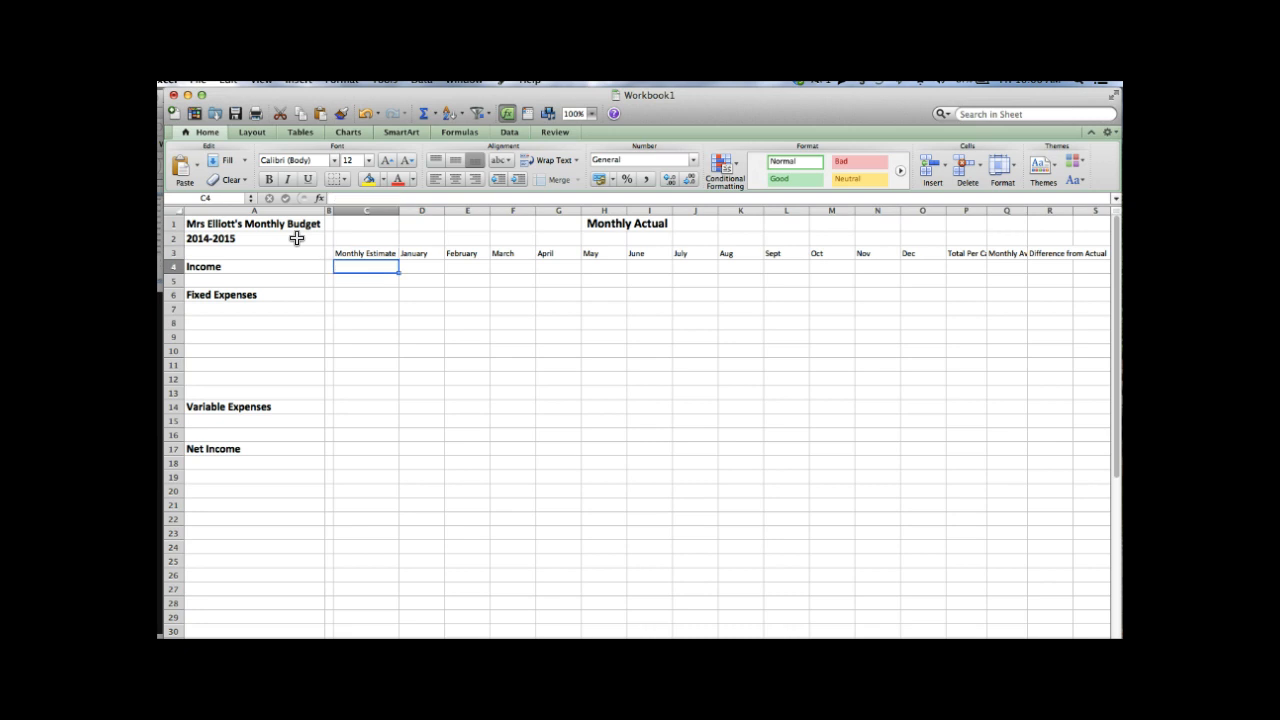
key("Up")
key("Right")
key("Right")
key("Right")
key("Right")
key("Right")
key("Right")
key("Right")
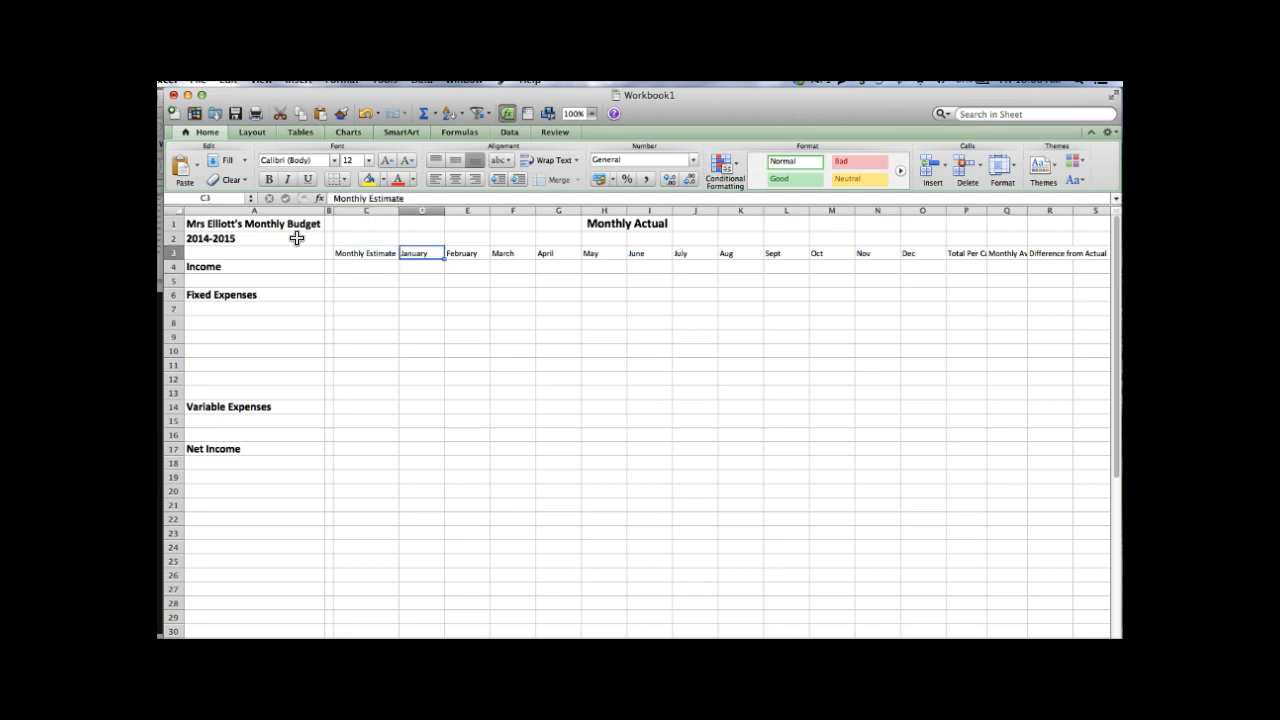
key("Right")
key("Right")
key("Right")
key("Right")
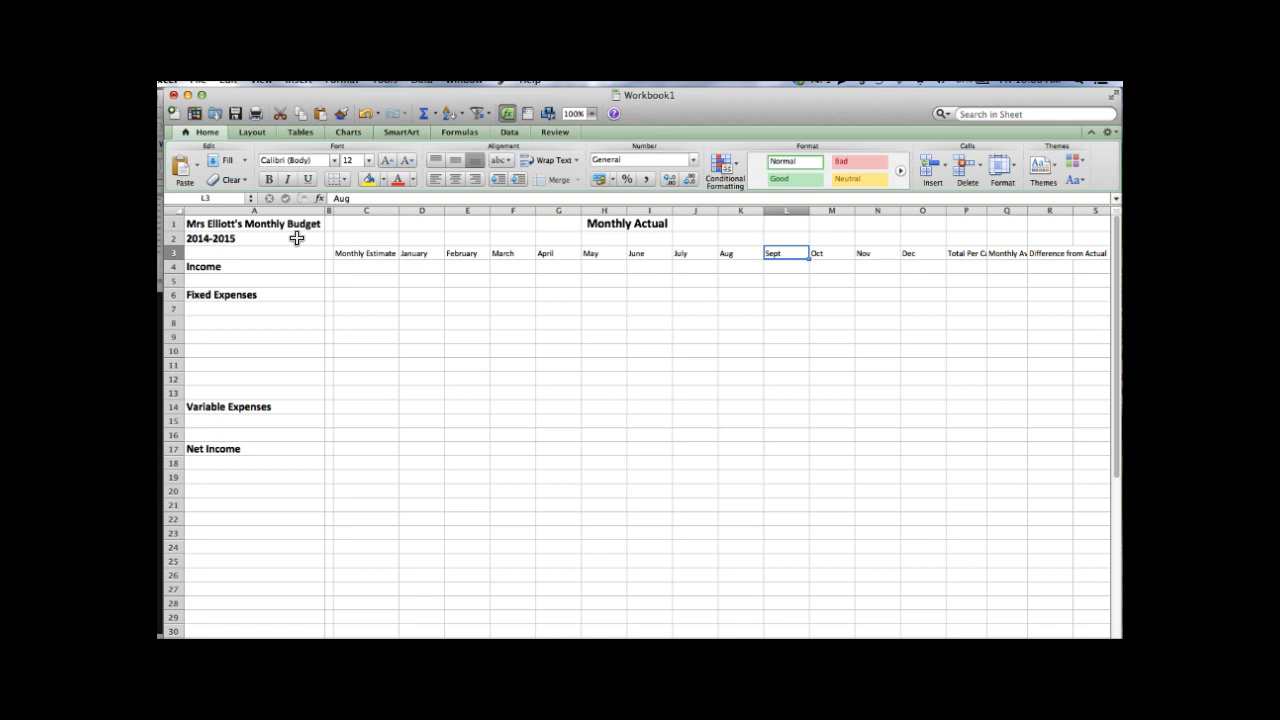
key("Left")
key("Left")
key("Left")
key("Left")
key("Left")
key("Left")
key("Left")
key("Left")
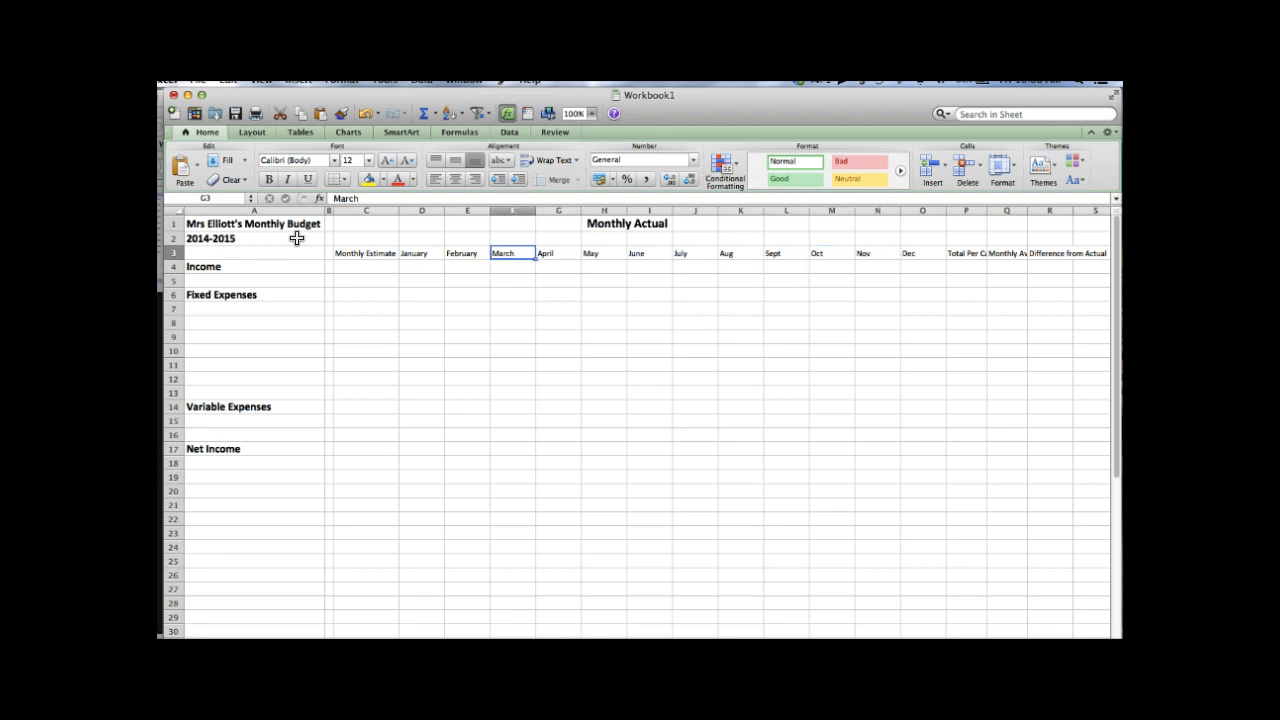
key("Left")
key("Left")
key("Down")
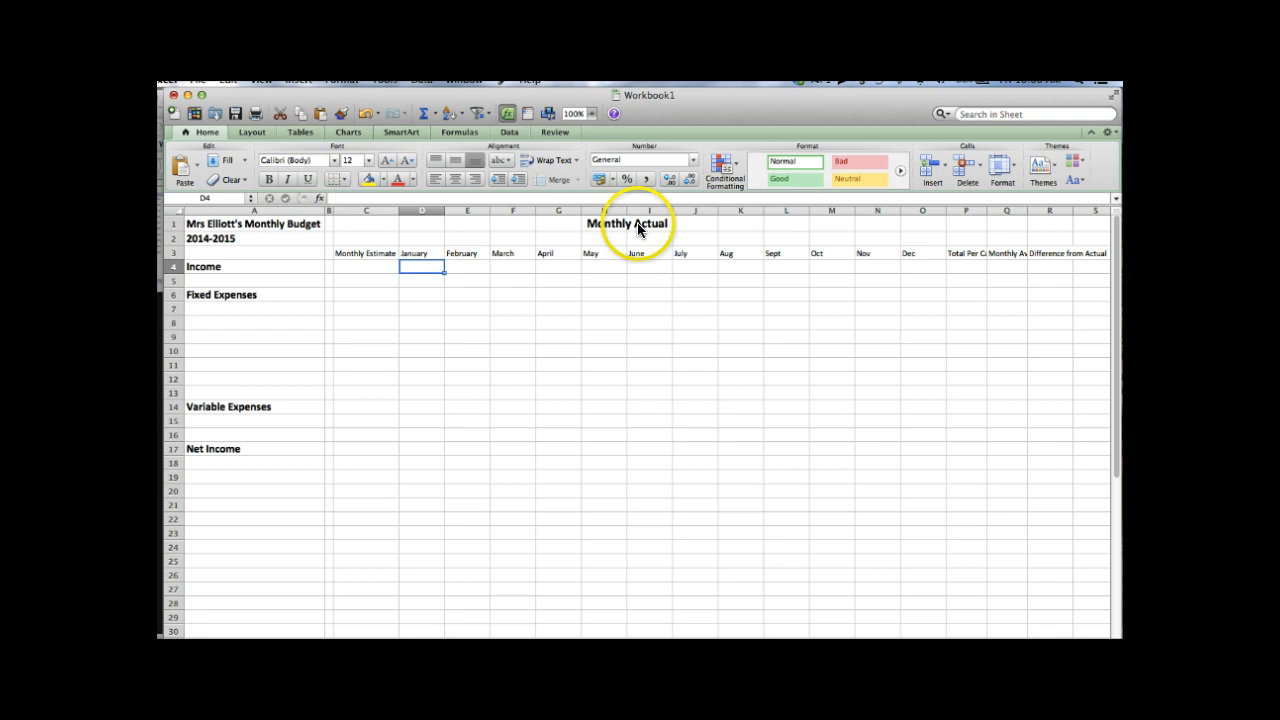
- Select the row 3 headers from Monthly Estimate through Difference from Actual
left_click(383, 252)
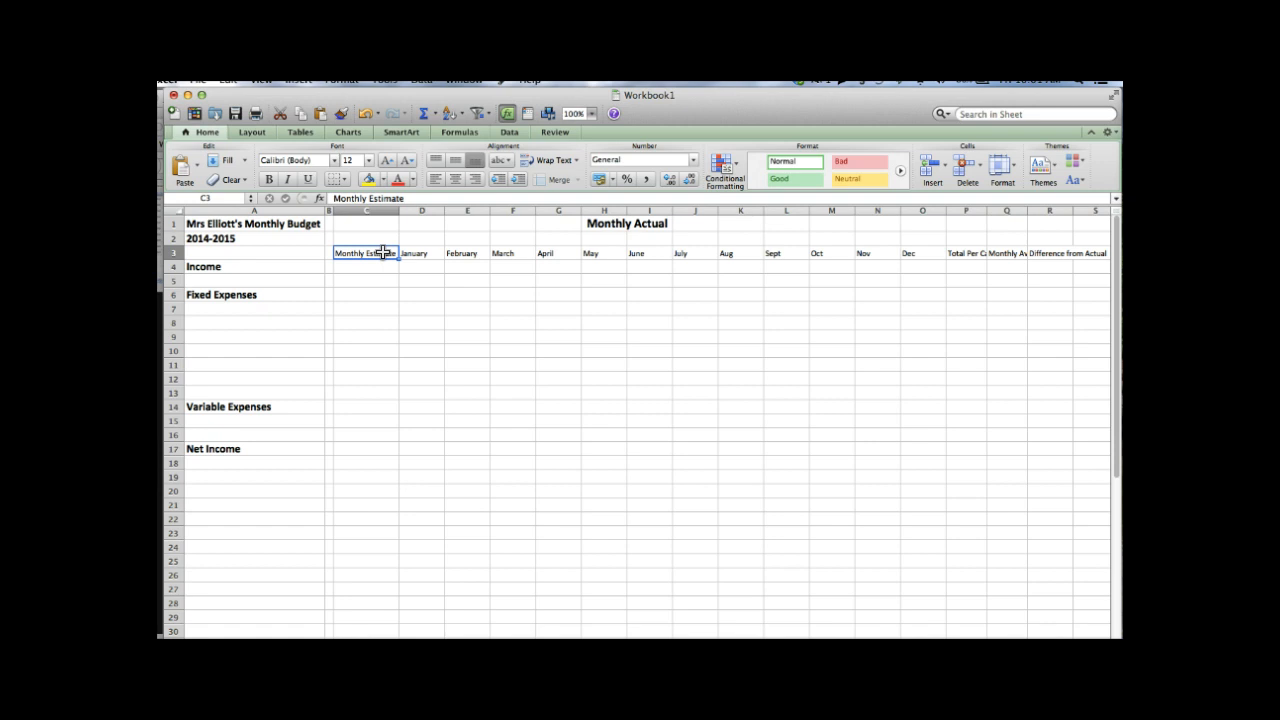
key("shift+Right")
key("shift+Right")
key("Left")
key("Right")
key("shift+Right")
key("shift+Right")
key("shift+Right")
key("shift+Right")
key("shift+Right")
key("shift+Right")
key("shift+Right")
key("shift+Right")
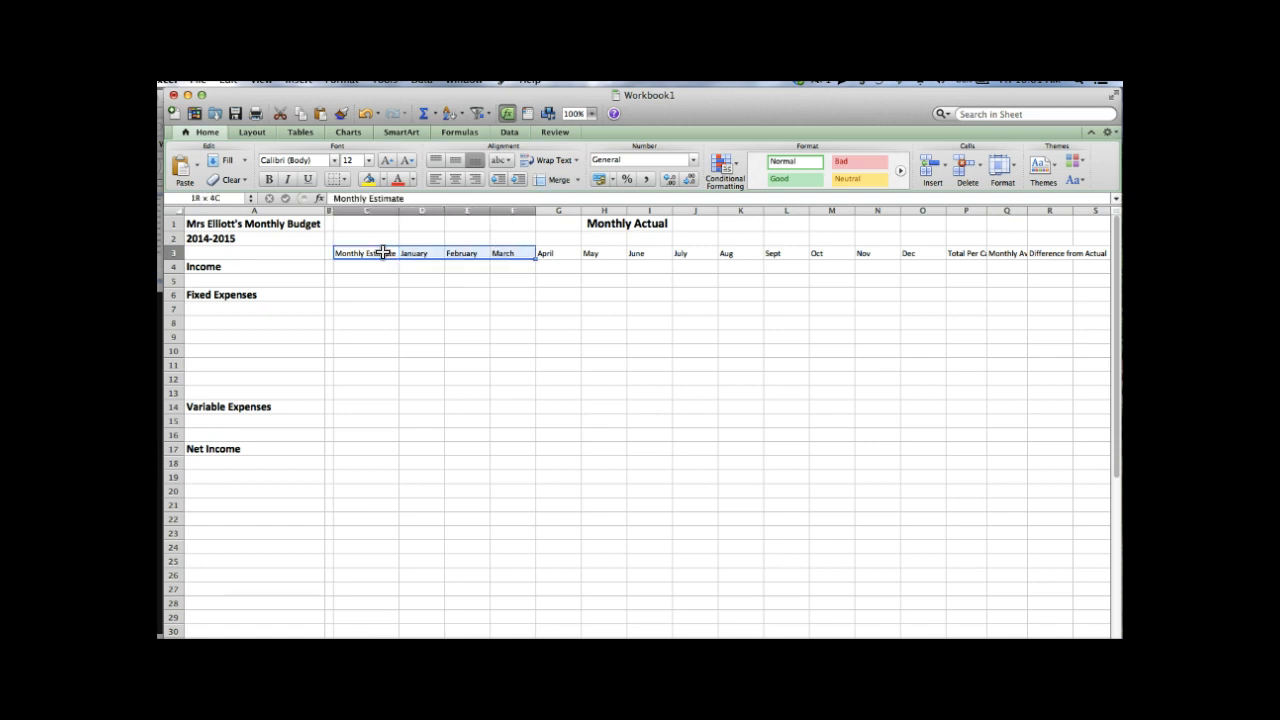
key("shift+Right")
key("shift+Right")
key("shift+Right")
key("shift+Right")
key("shift+Right")
key("shift+Right")
key("shift+Right")
key("shift+Right")
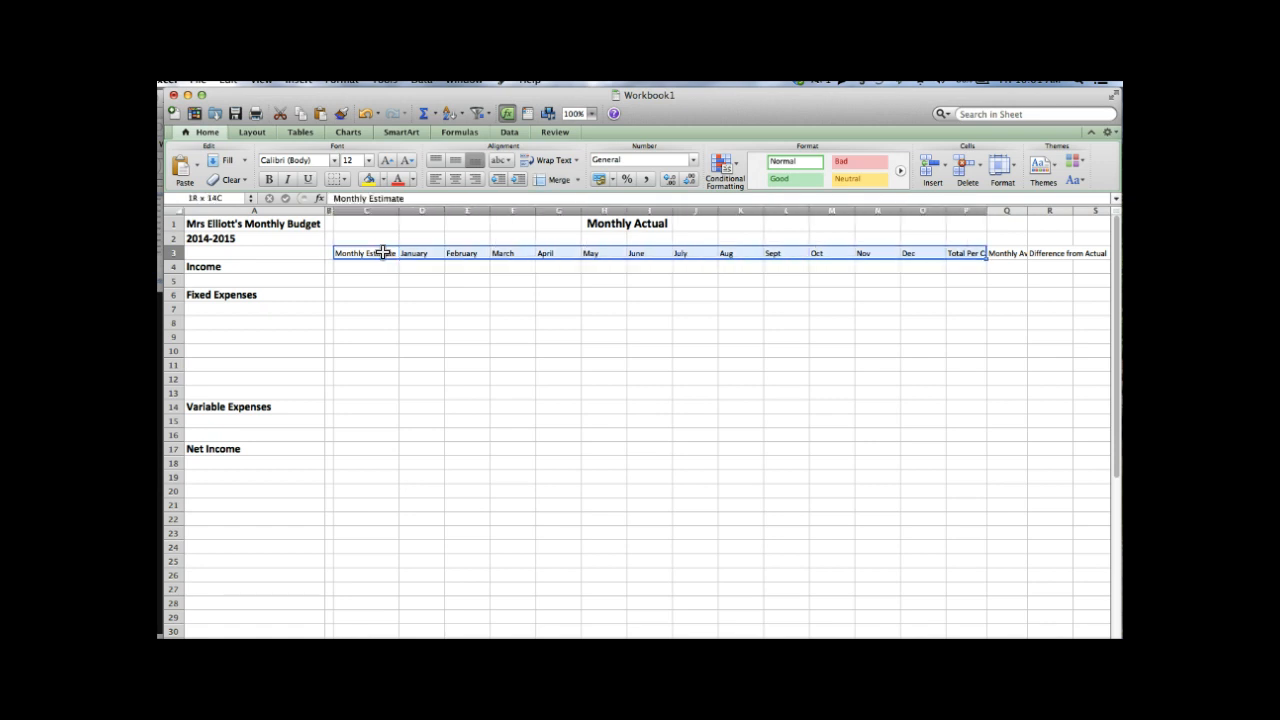
left_click(560, 360)
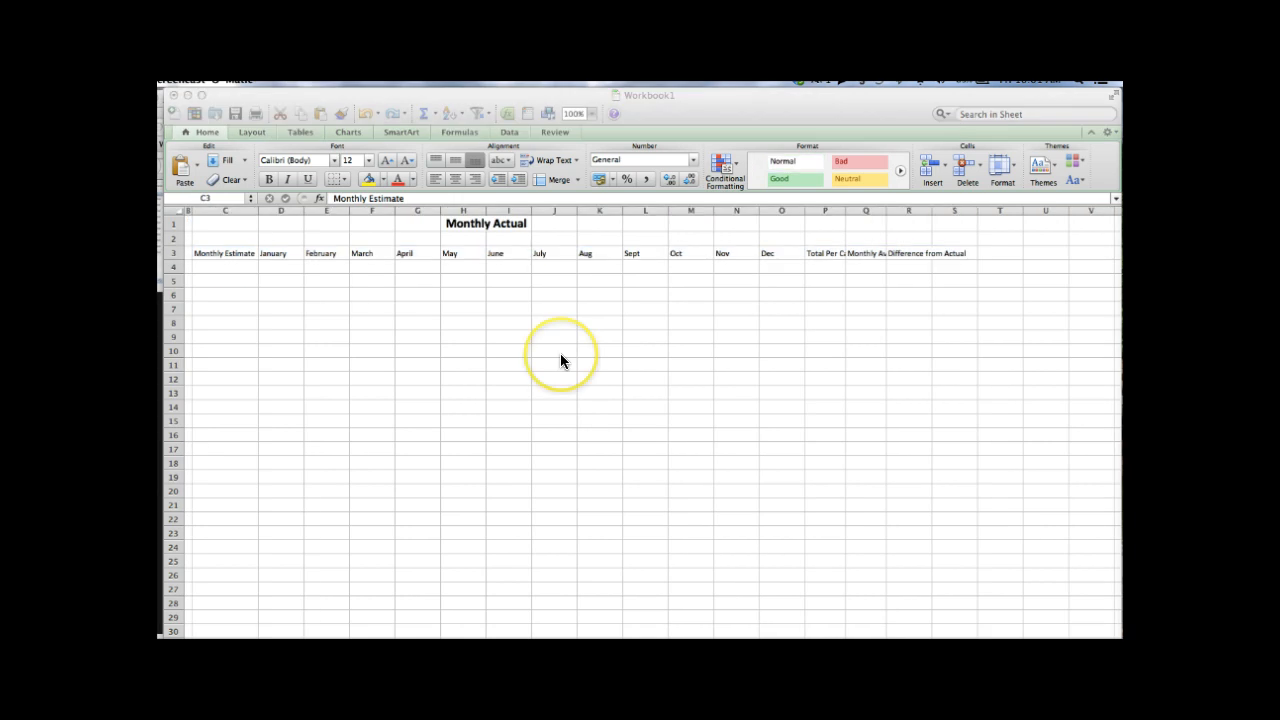
- Make the row 3 headers bold, green, centred and font size 16
left_click(237, 250)
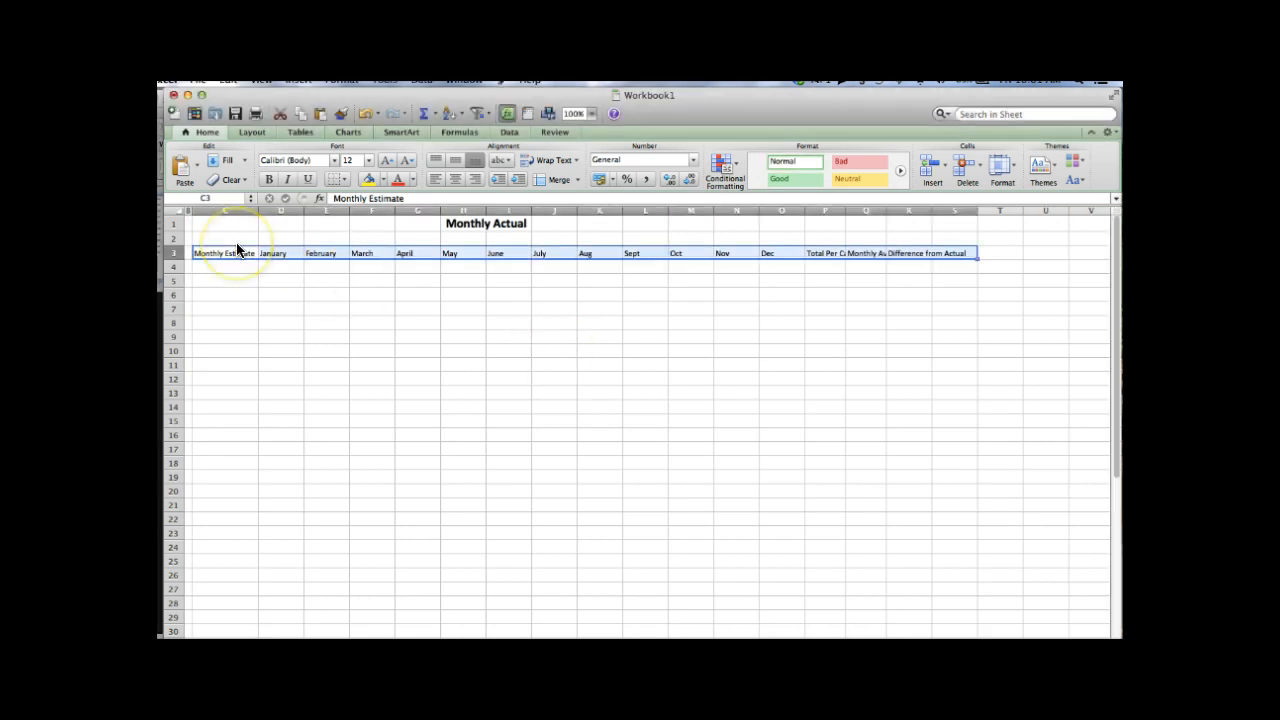
left_click(267, 178)
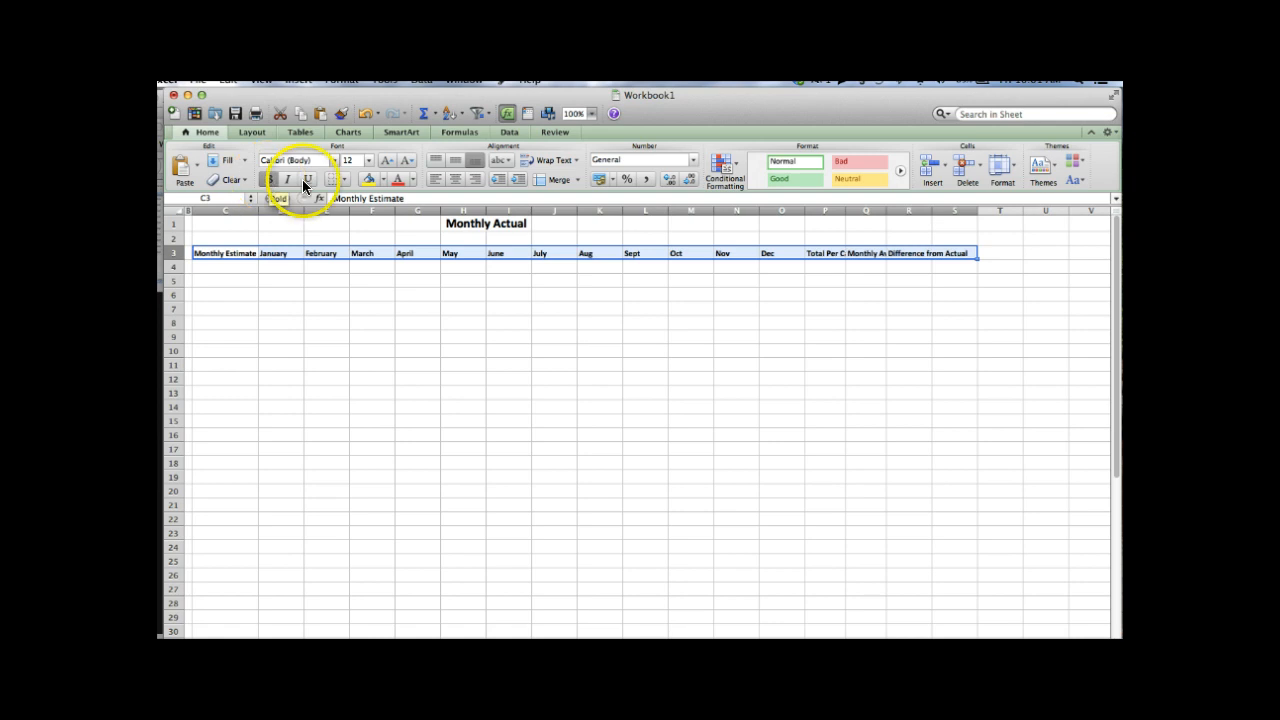
left_click(410, 179)
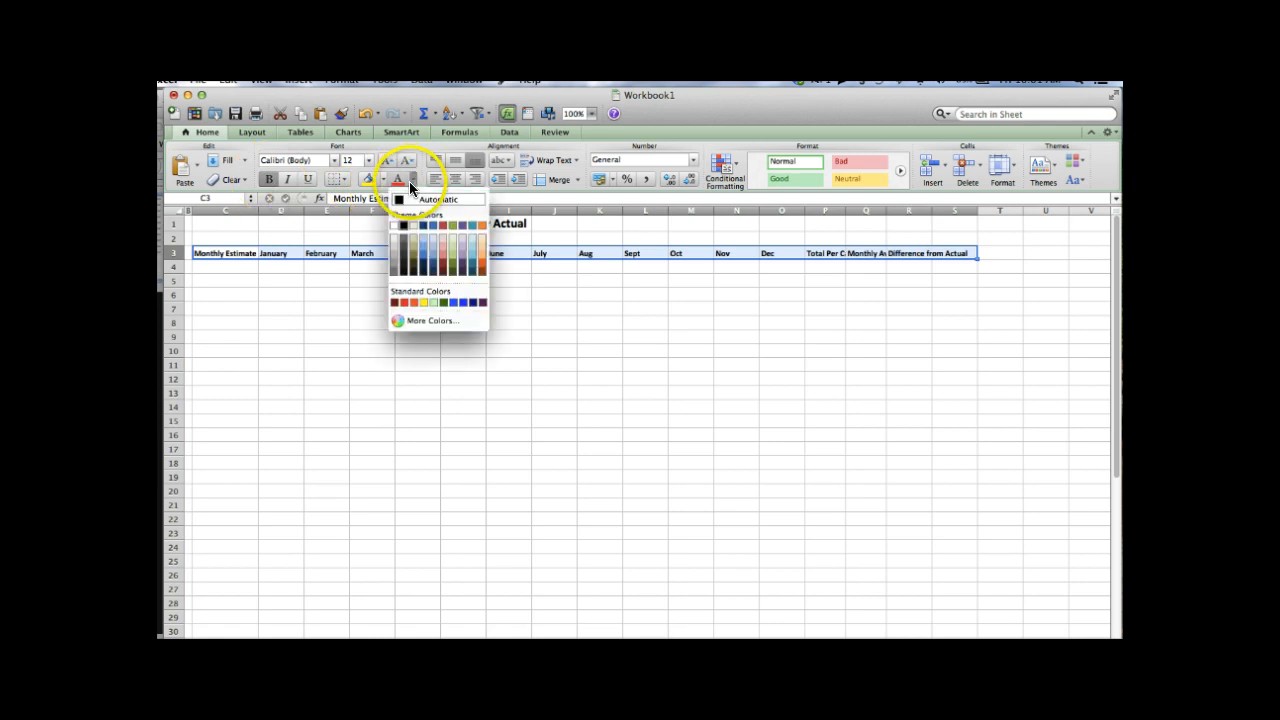
left_click(444, 300)
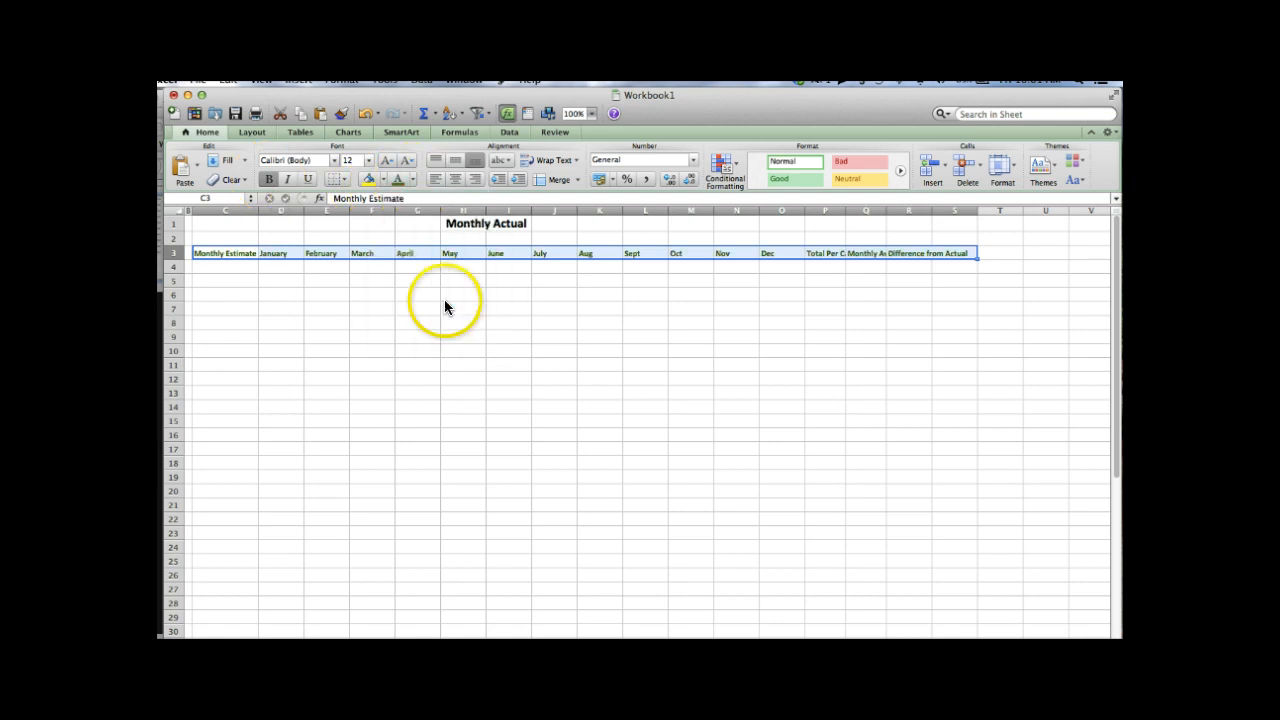
left_click(455, 178)
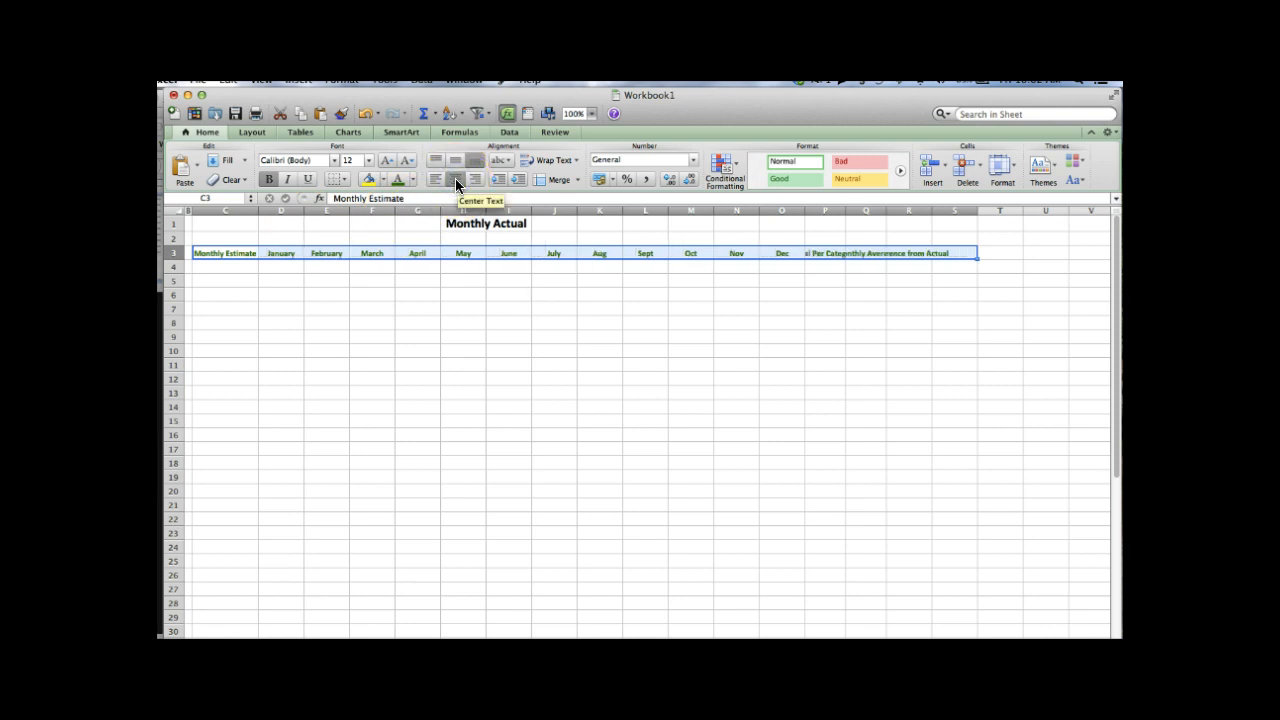
left_click(368, 160)
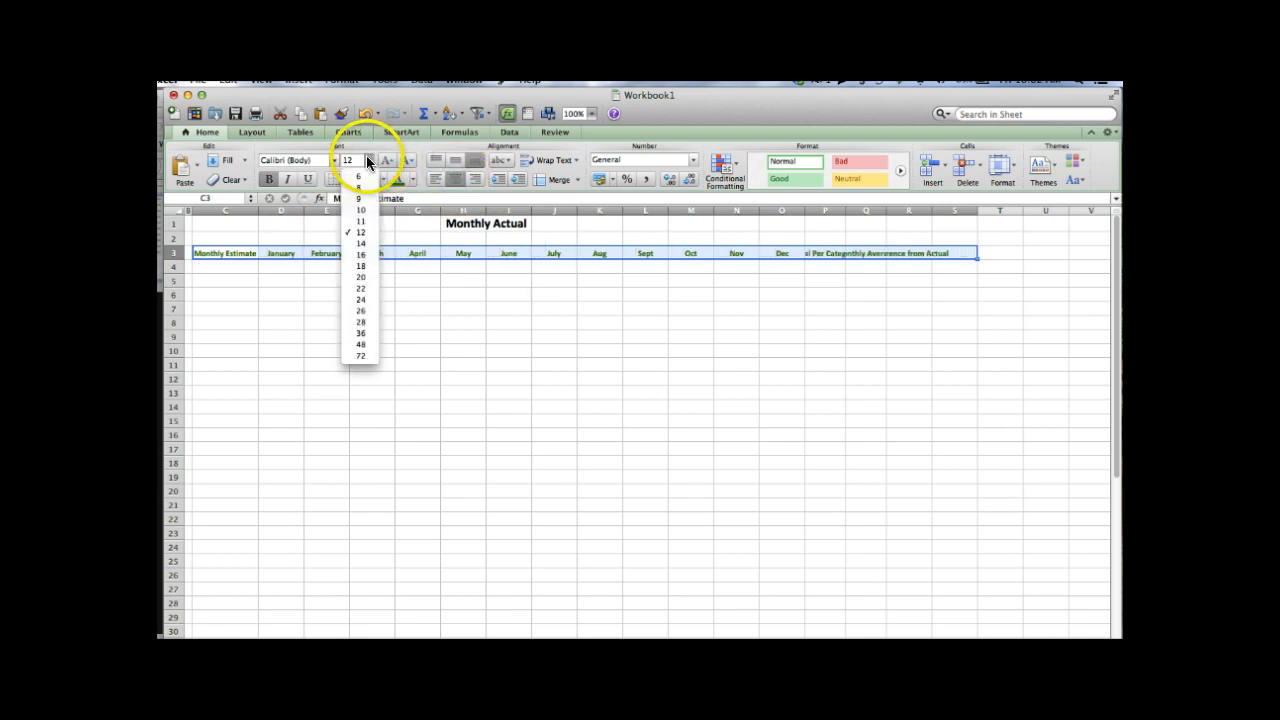
left_click(361, 255)
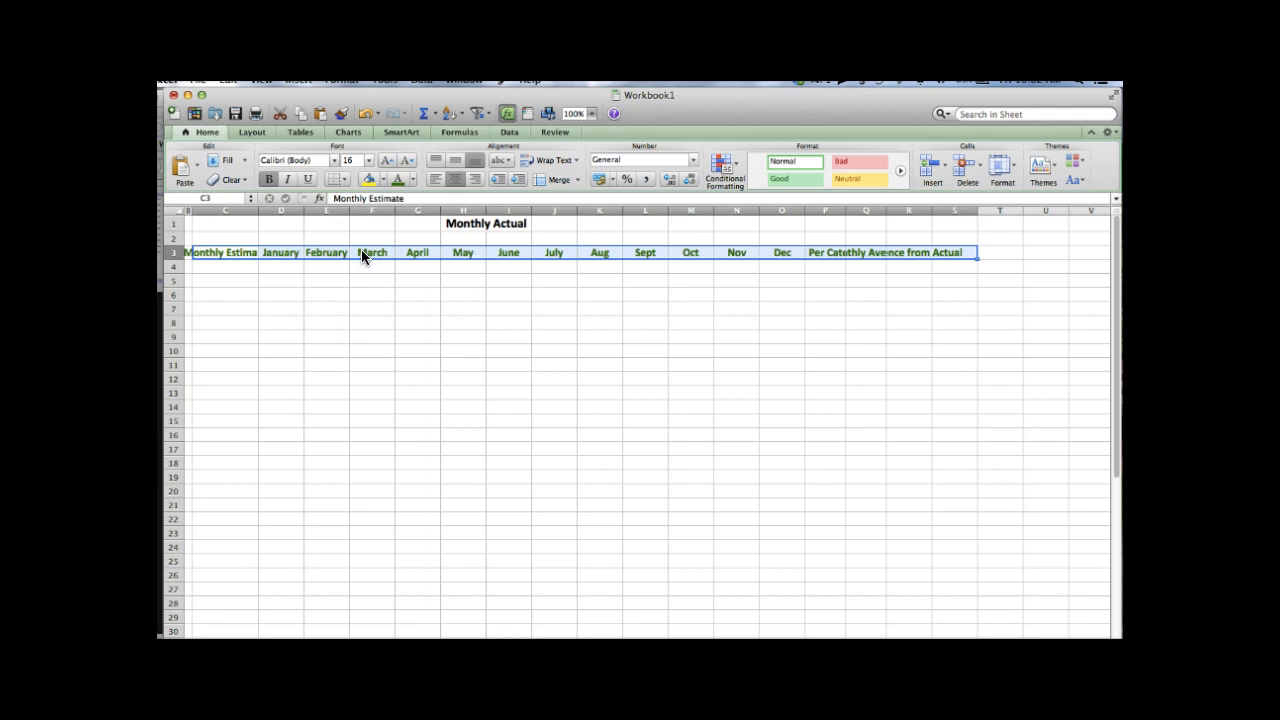
- Put a bottom border under the header row, then select the P3:S3 headings
left_click(347, 181)
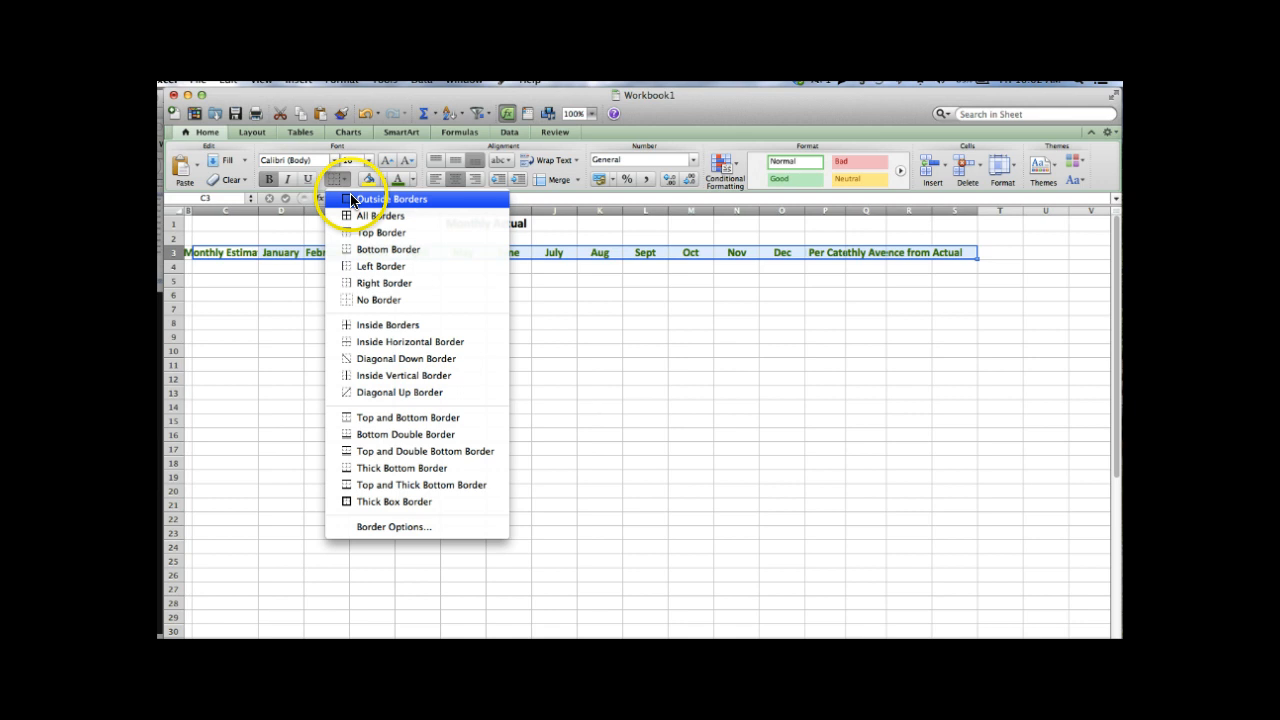
left_click(365, 251)
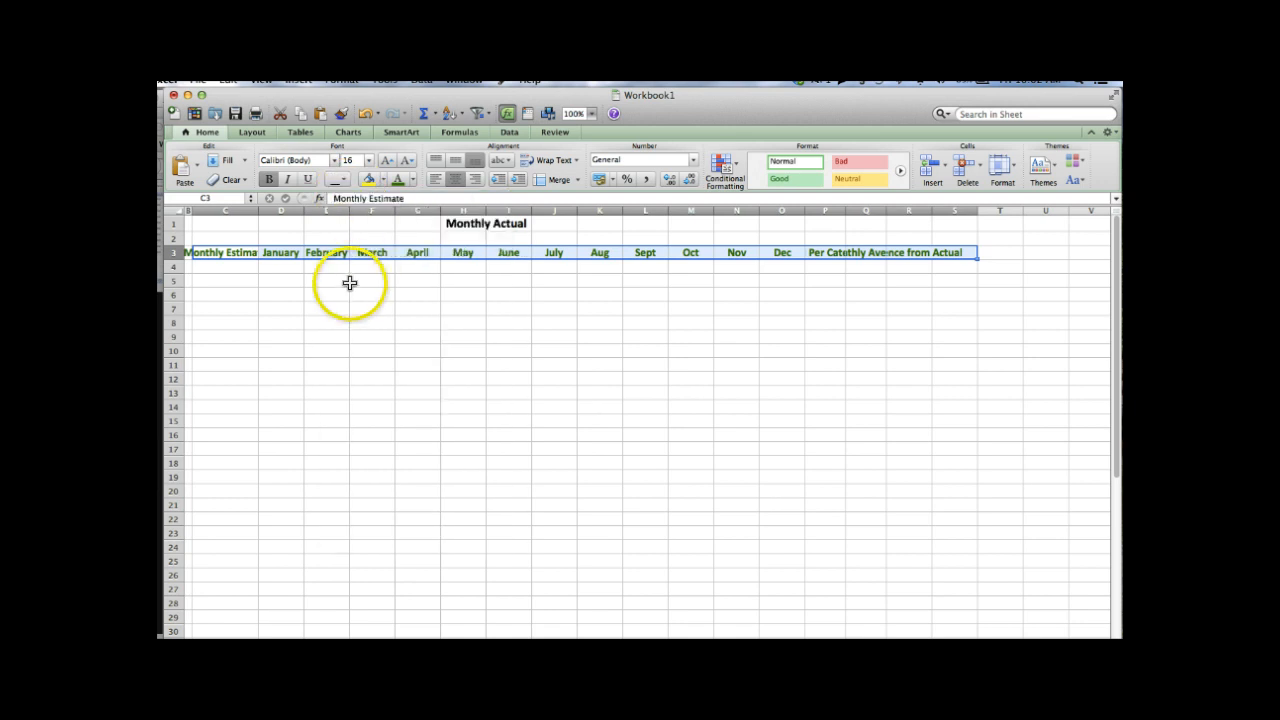
left_click(350, 283)
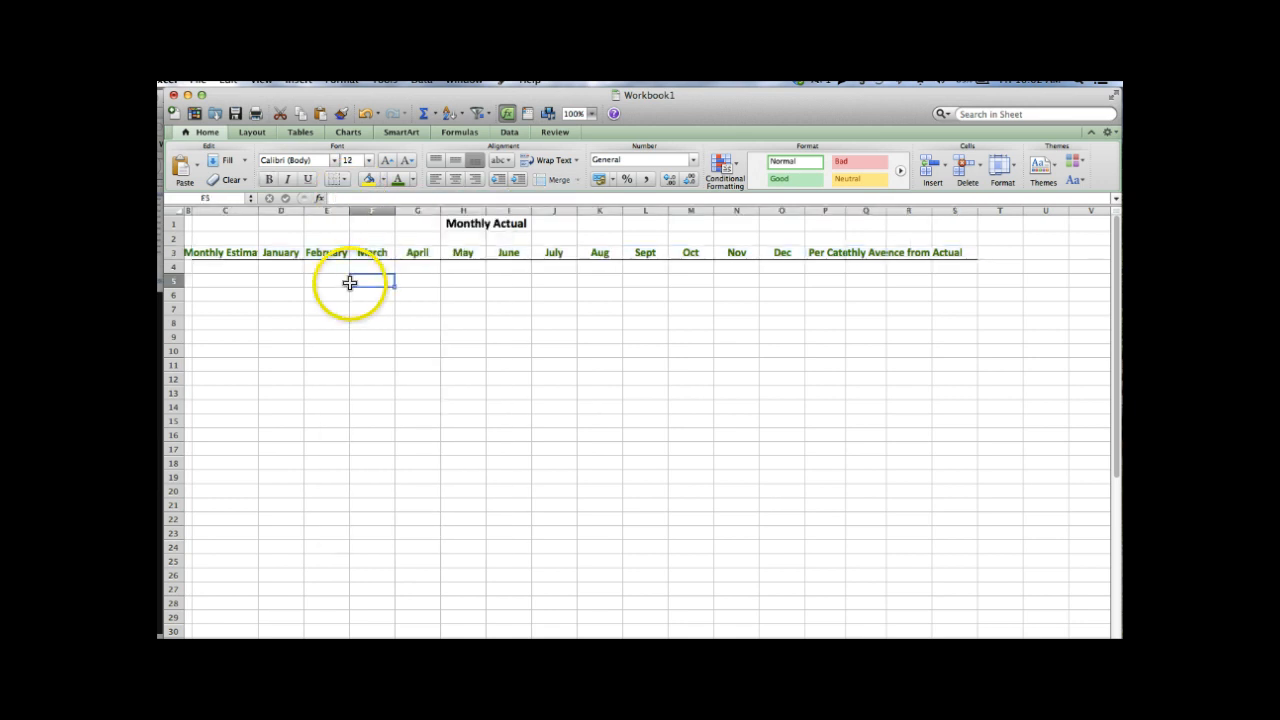
left_click(830, 252)
key("shift+Right")
key("shift+Right")
key("shift+Right")
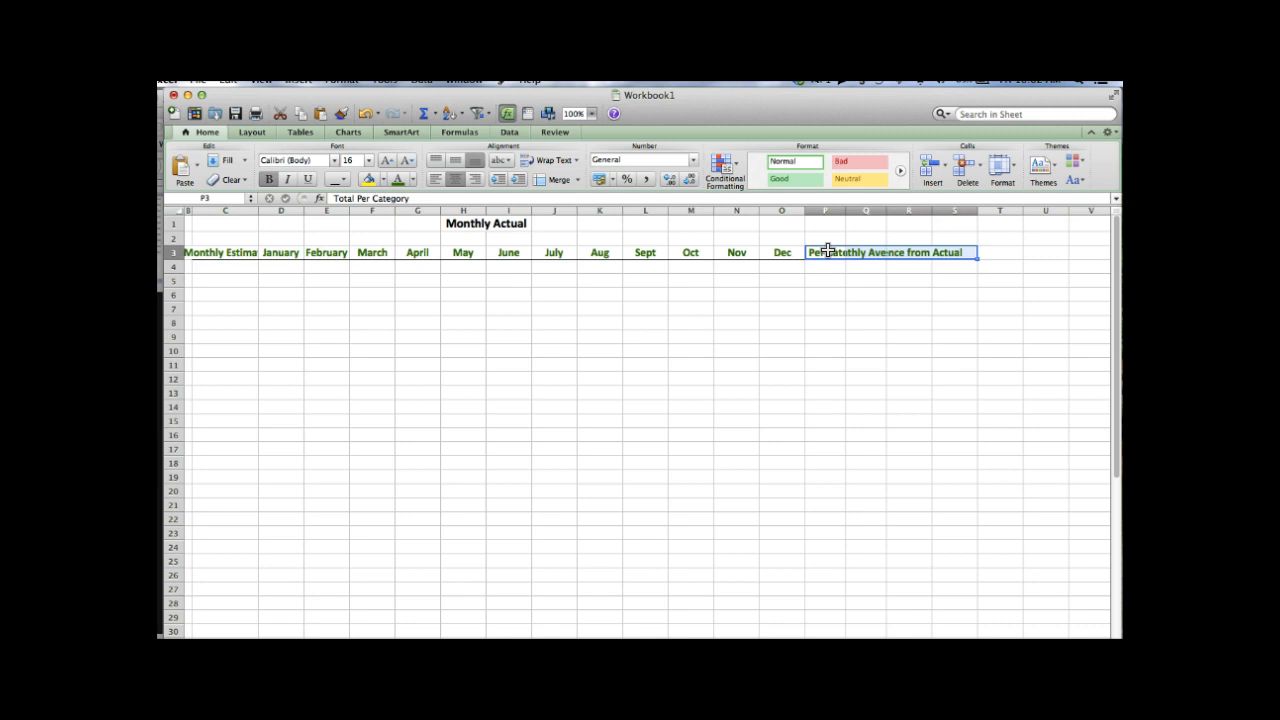
- Turn on Wrap text for the P3:S3 headings and widen column P to fit
right_click(828, 251)
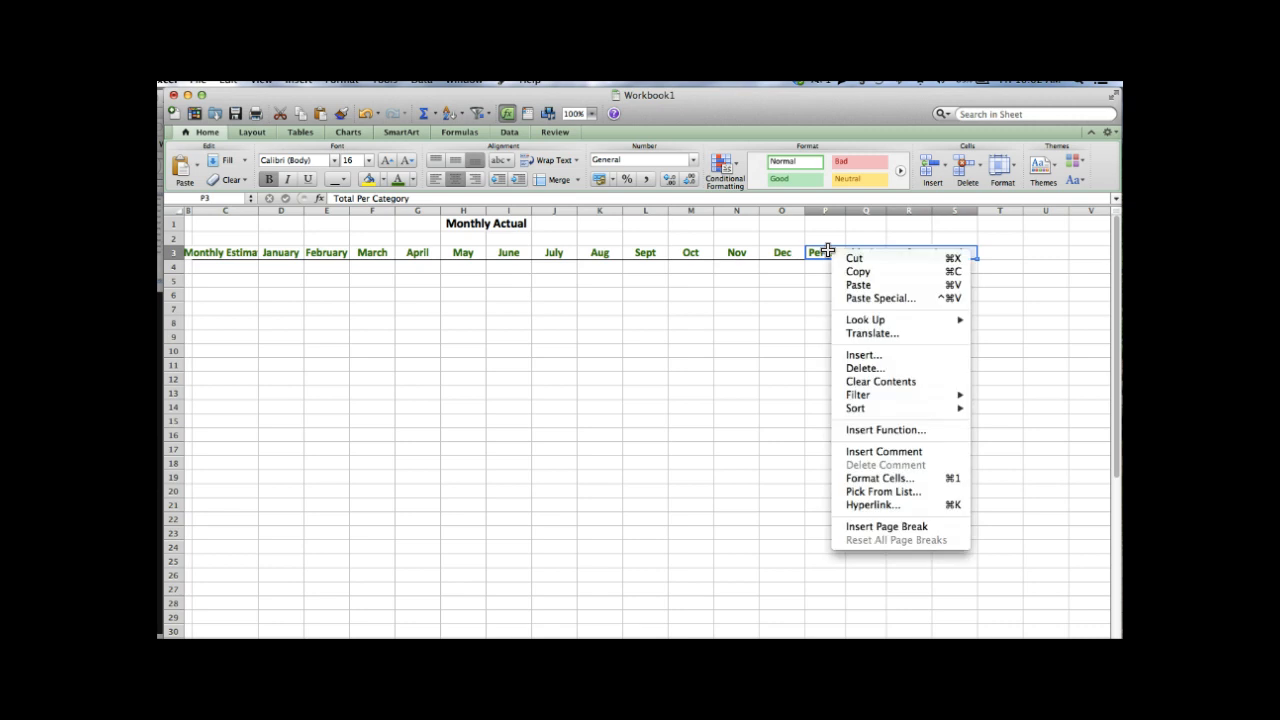
left_click(861, 478)
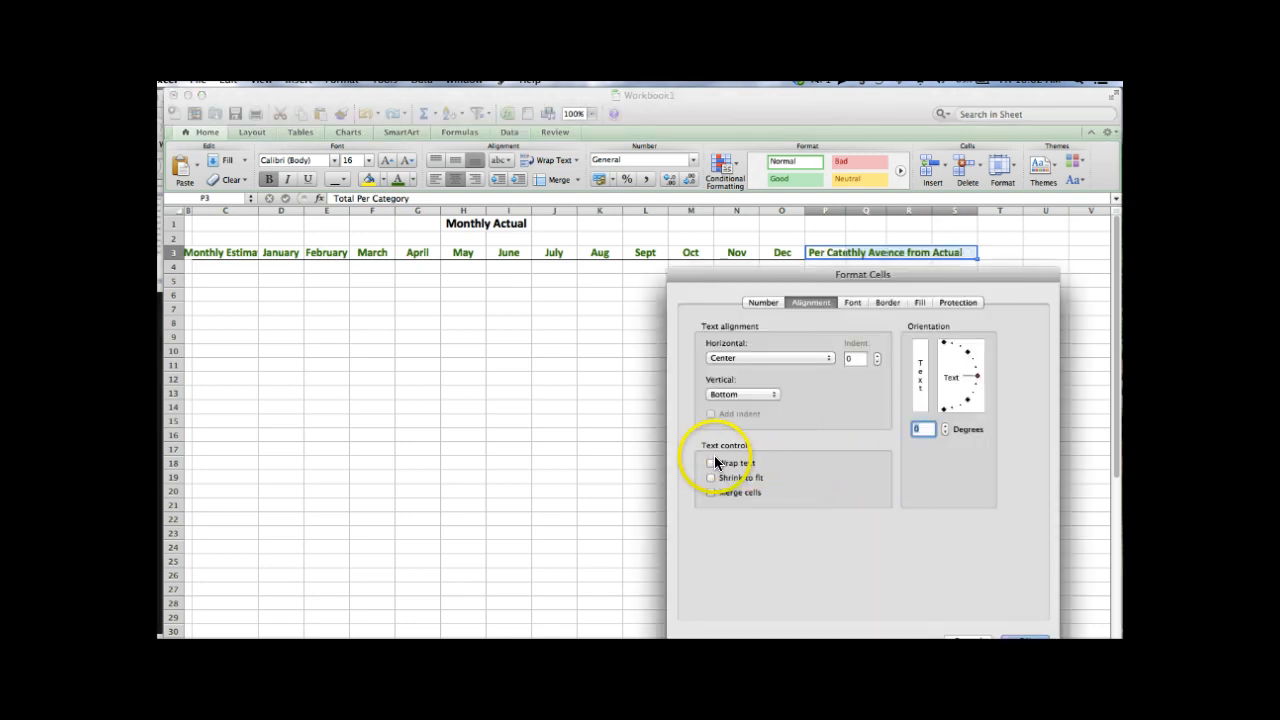
left_click(712, 463)
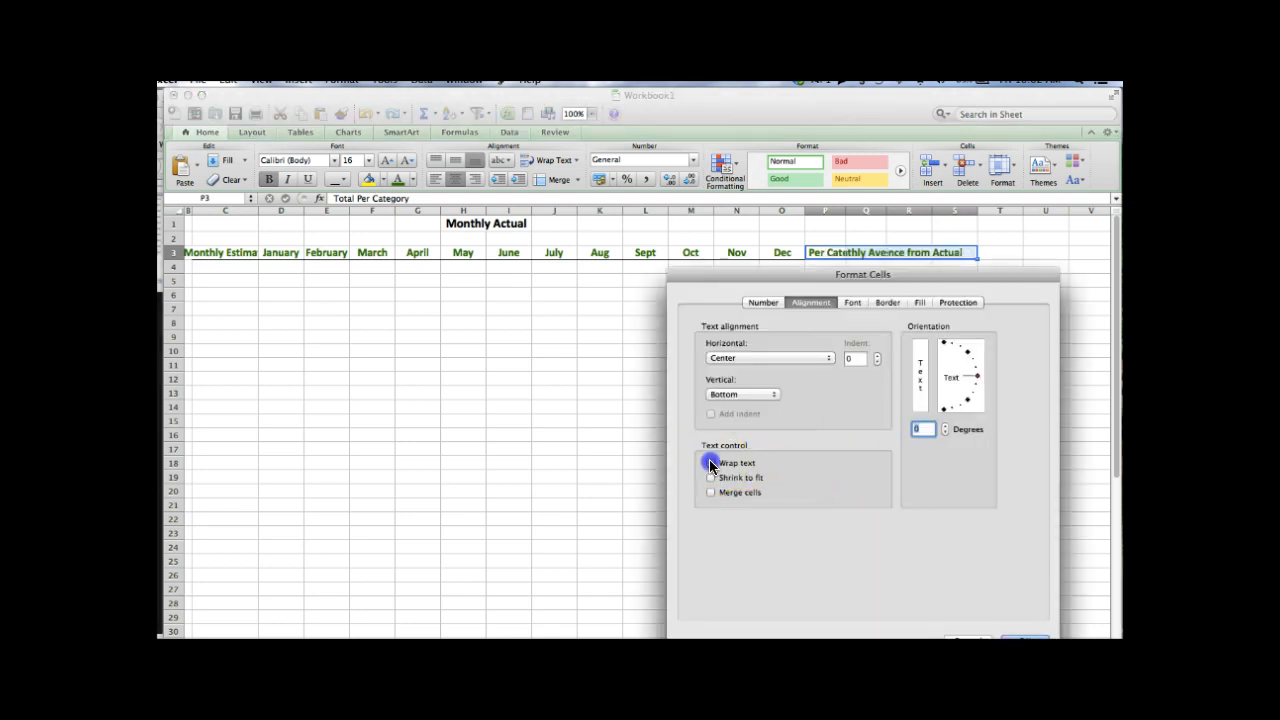
left_click(1016, 640)
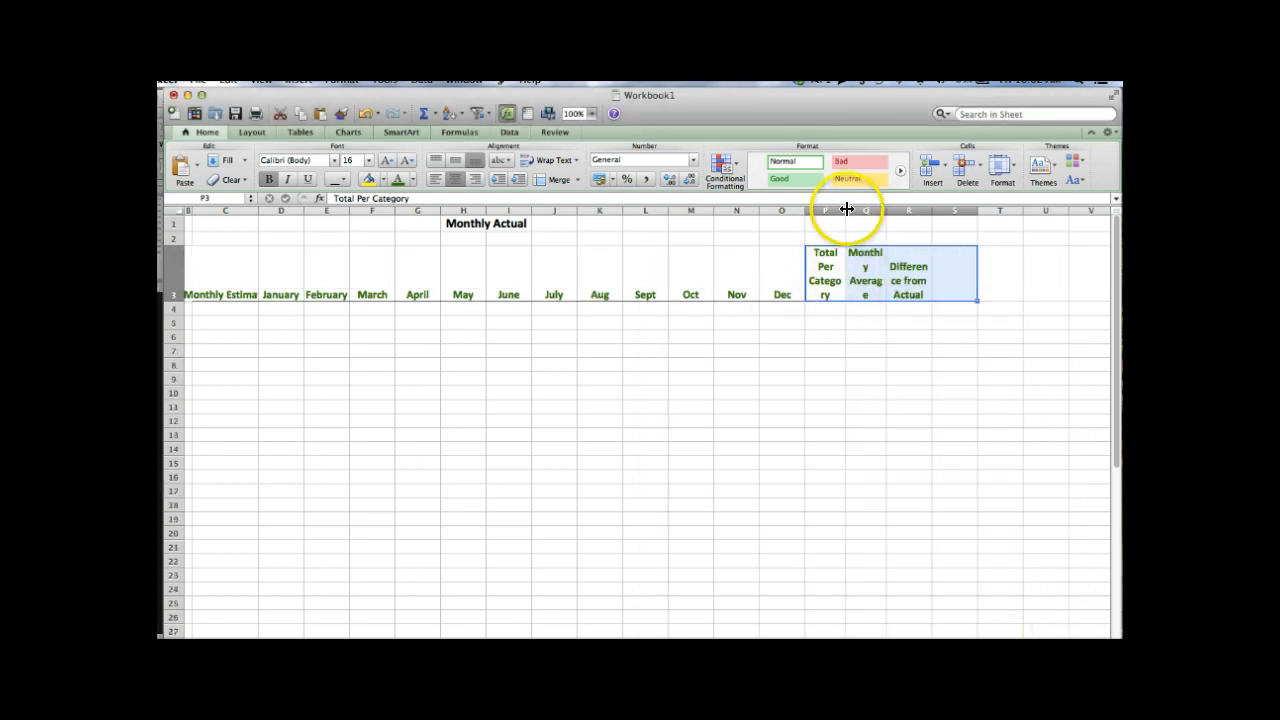
left_click_drag(846, 209, 960, 210)
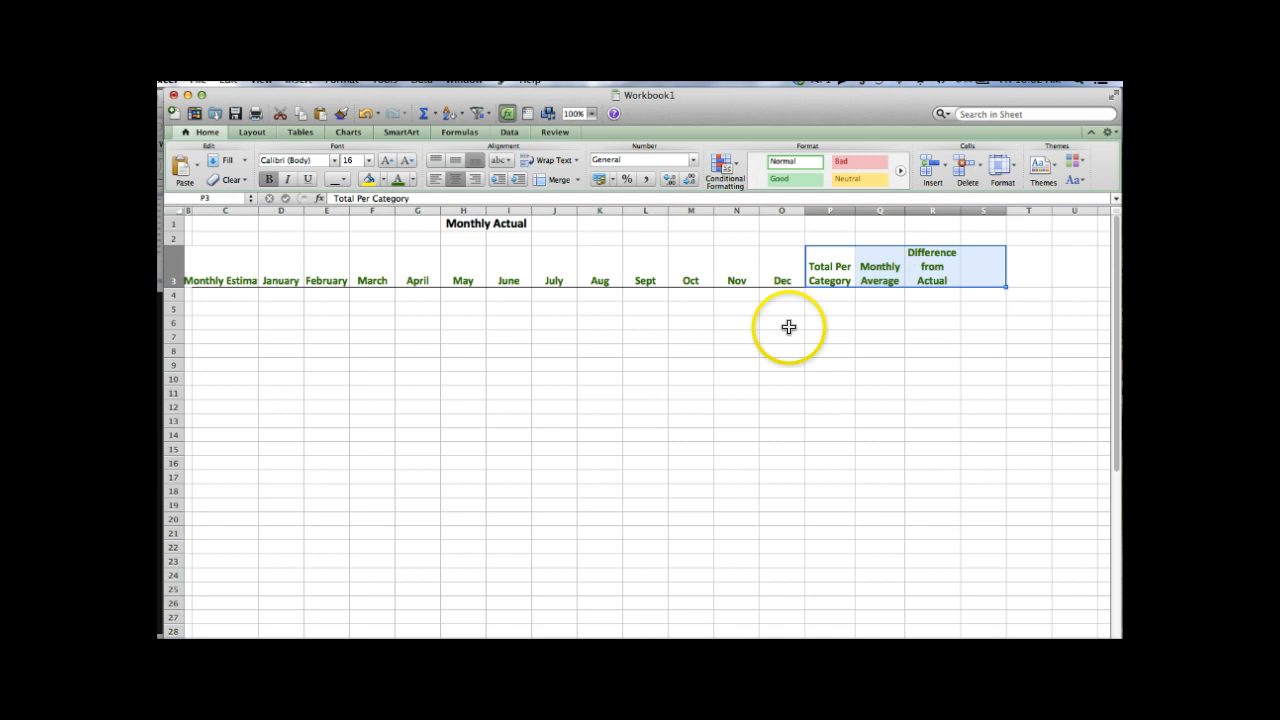
- Enter Monthly Salary in A5 as regular, non-bold text
left_click(703, 332)
key("Left")
key("Left")
key("Left")
key("Left")
key("Left")
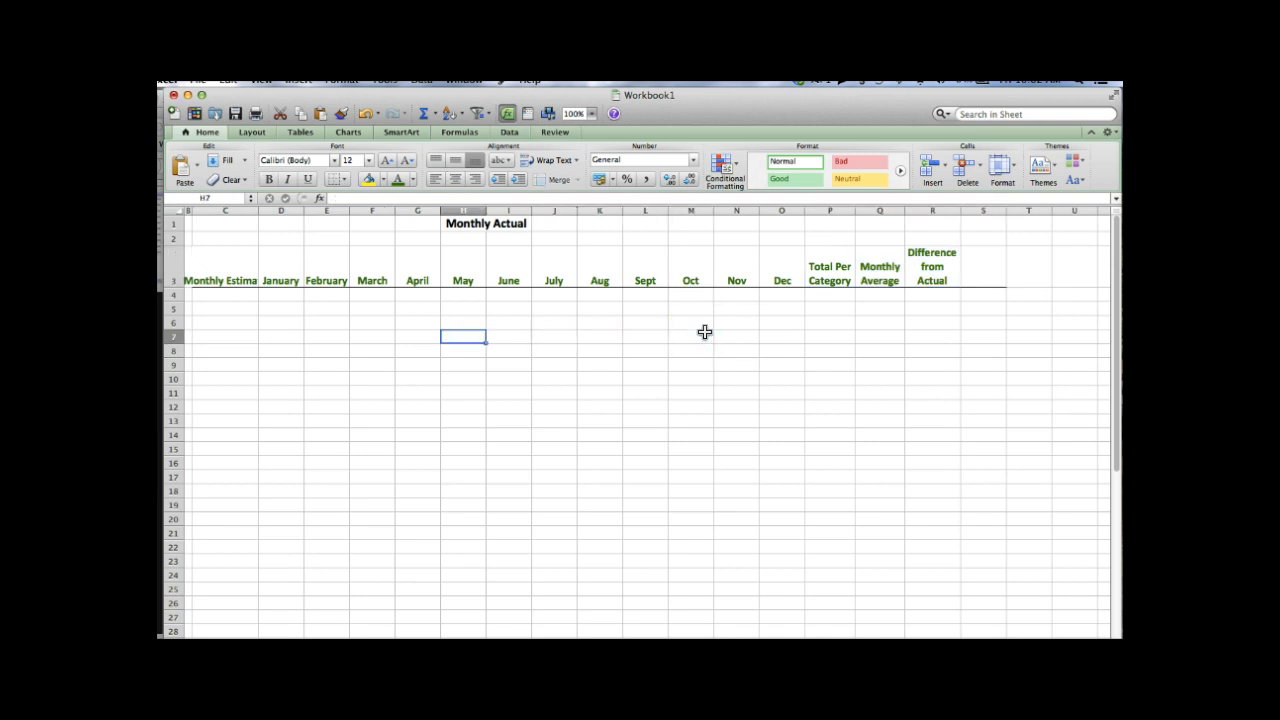
key("Left")
key("Left")
key("Left")
key("Left")
key("Left")
key("Left")
key("Left")
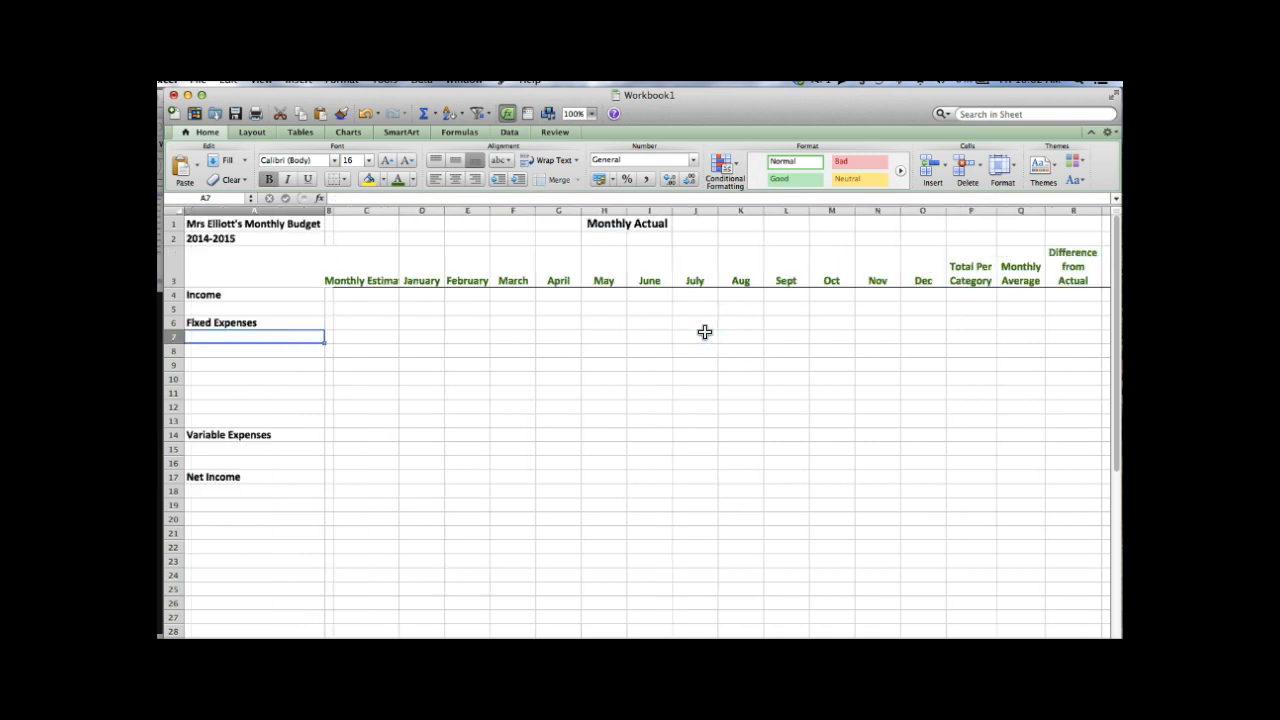
key("Up")
key("Up")
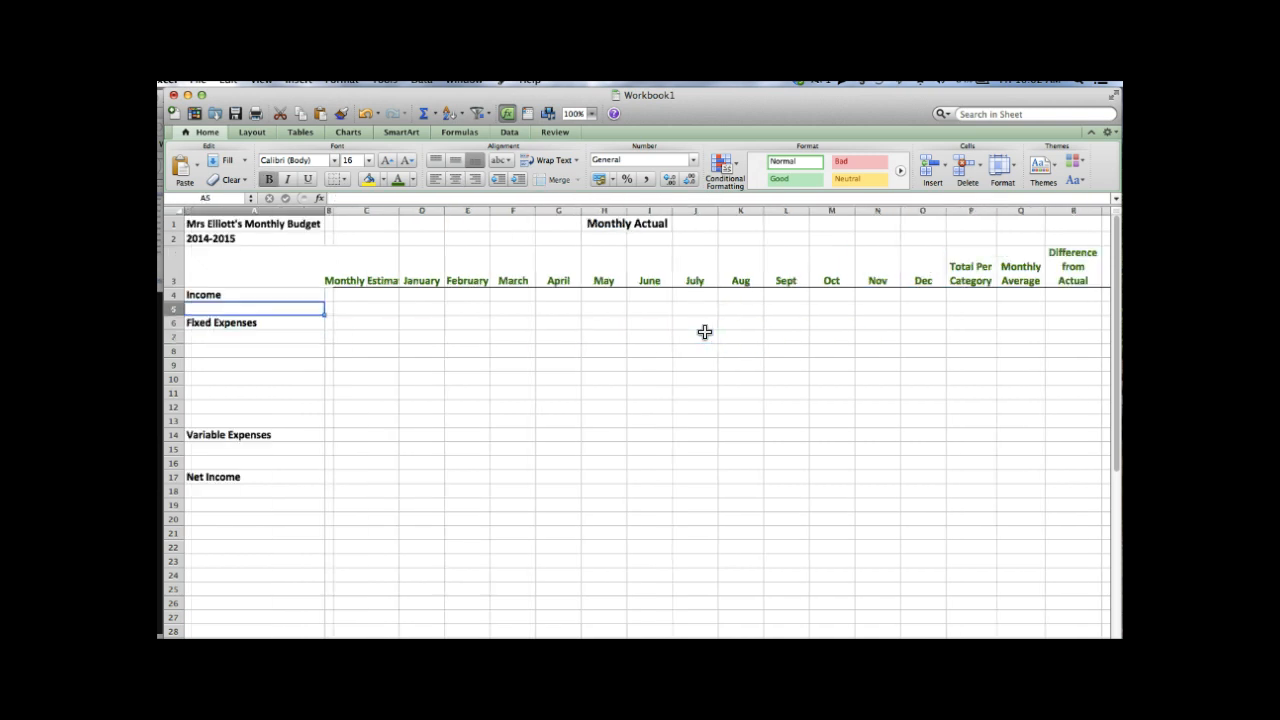
type("Mont")
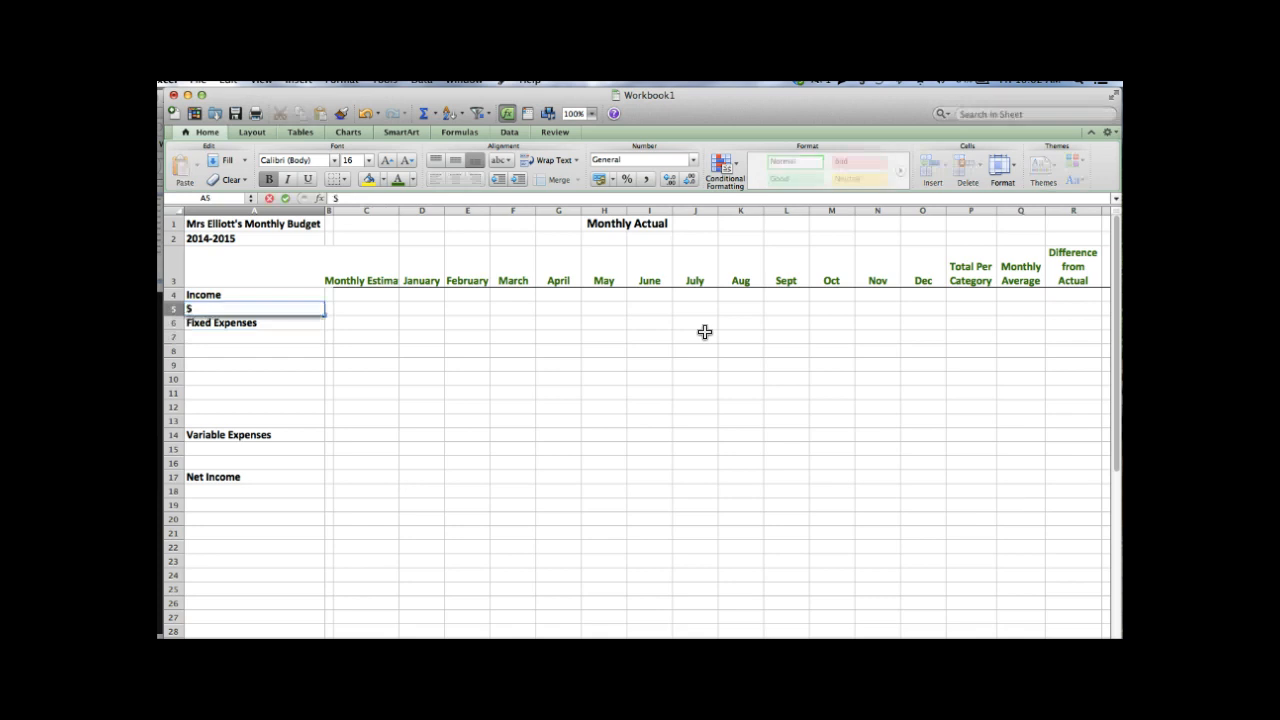
type("hly Salary")
key("Return")
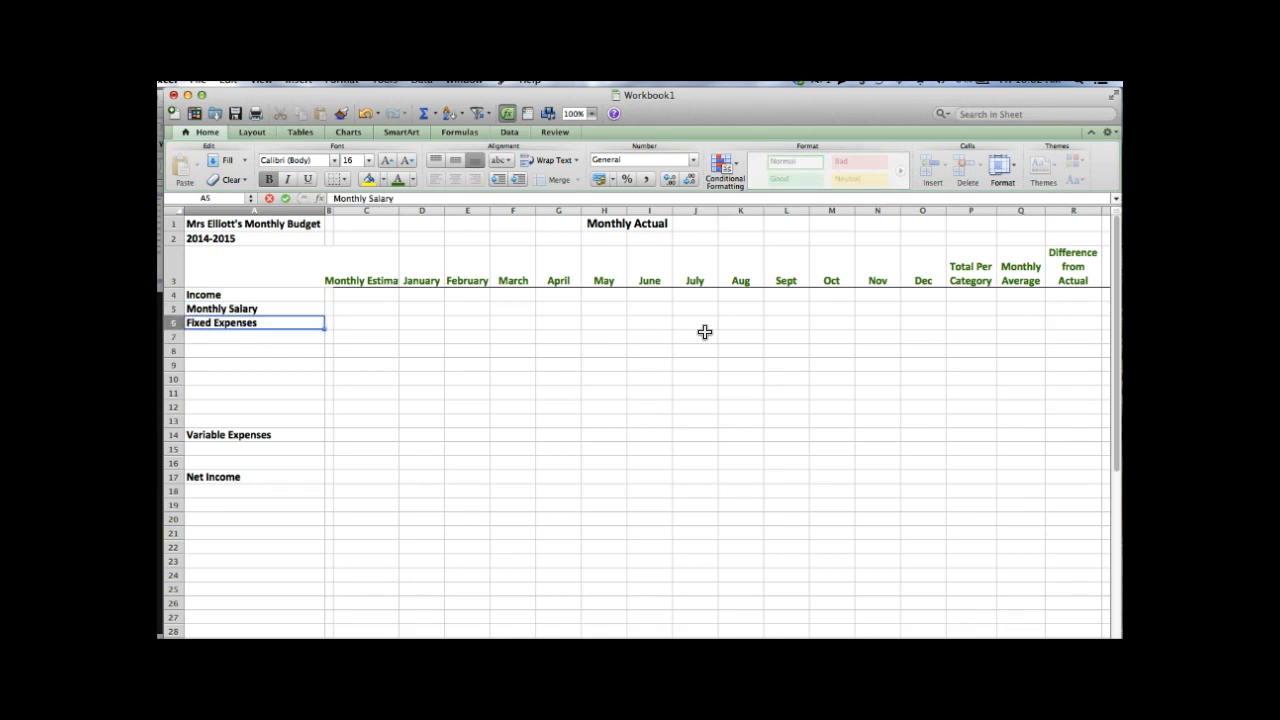
key("Up")
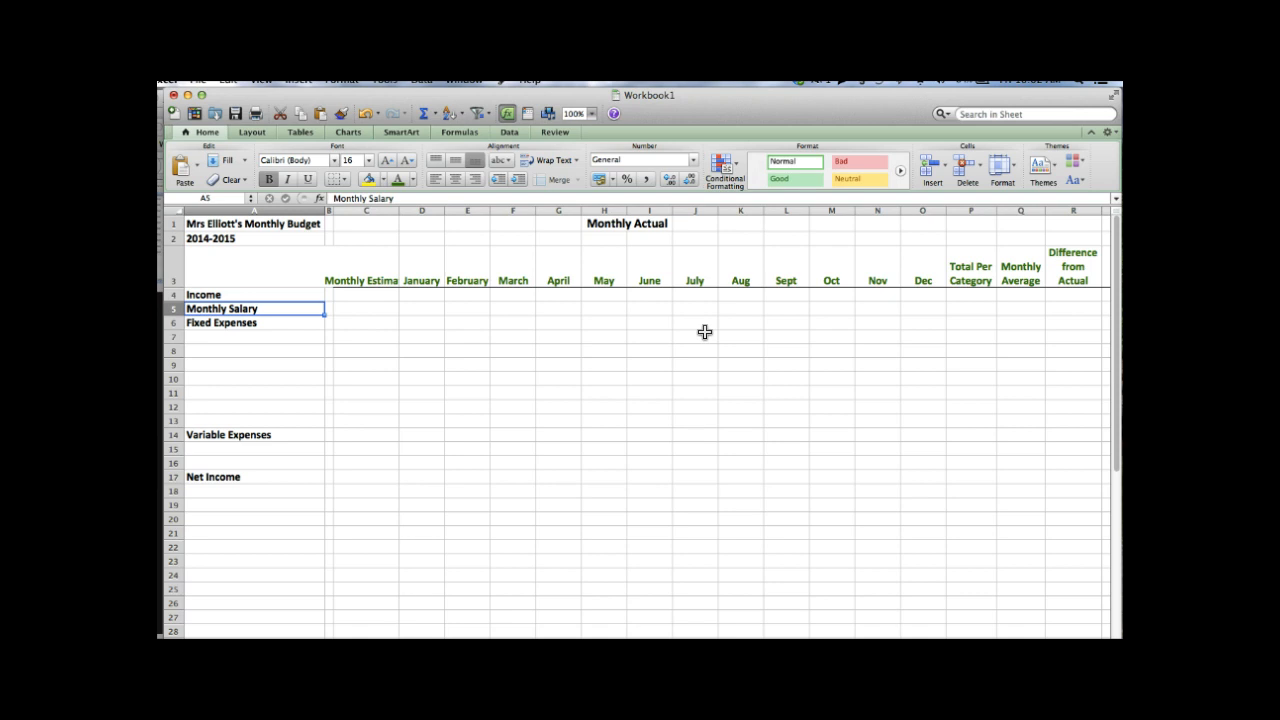
left_click(268, 179)
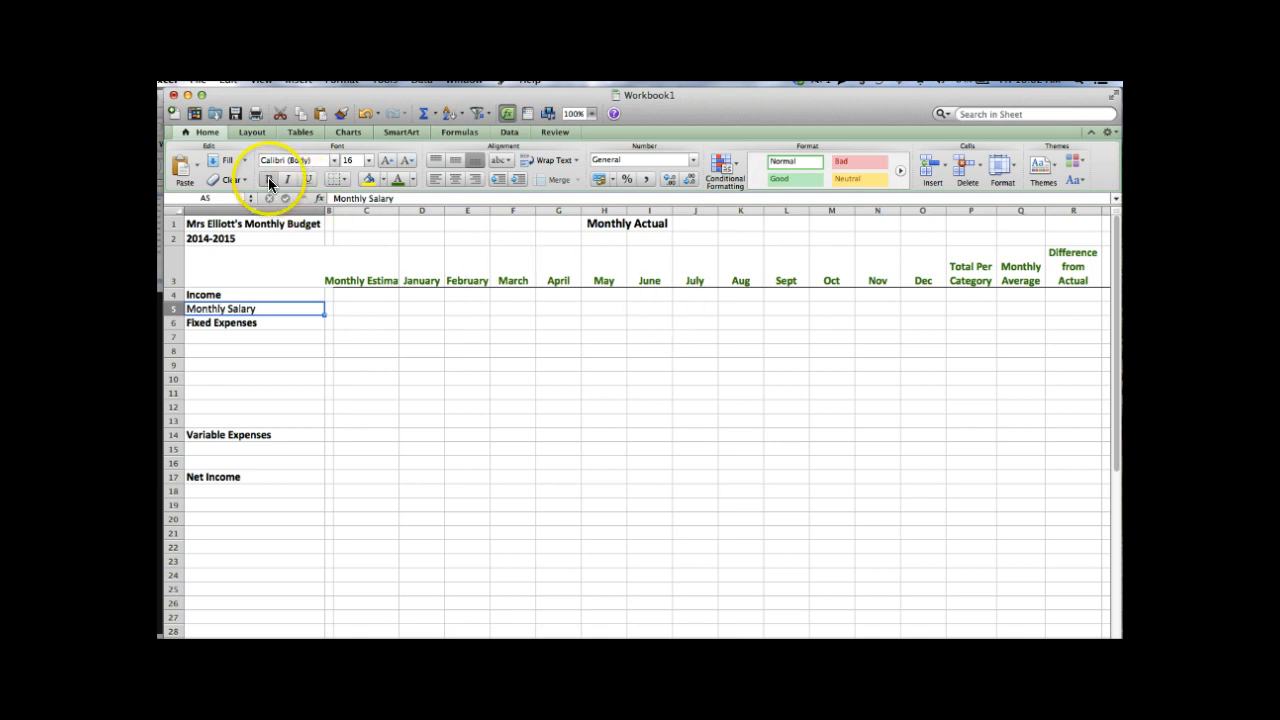
- Autofit column C and enter 4000 in C5, shown in Comma style as 4,000 with no decimals
double_click(398, 211)
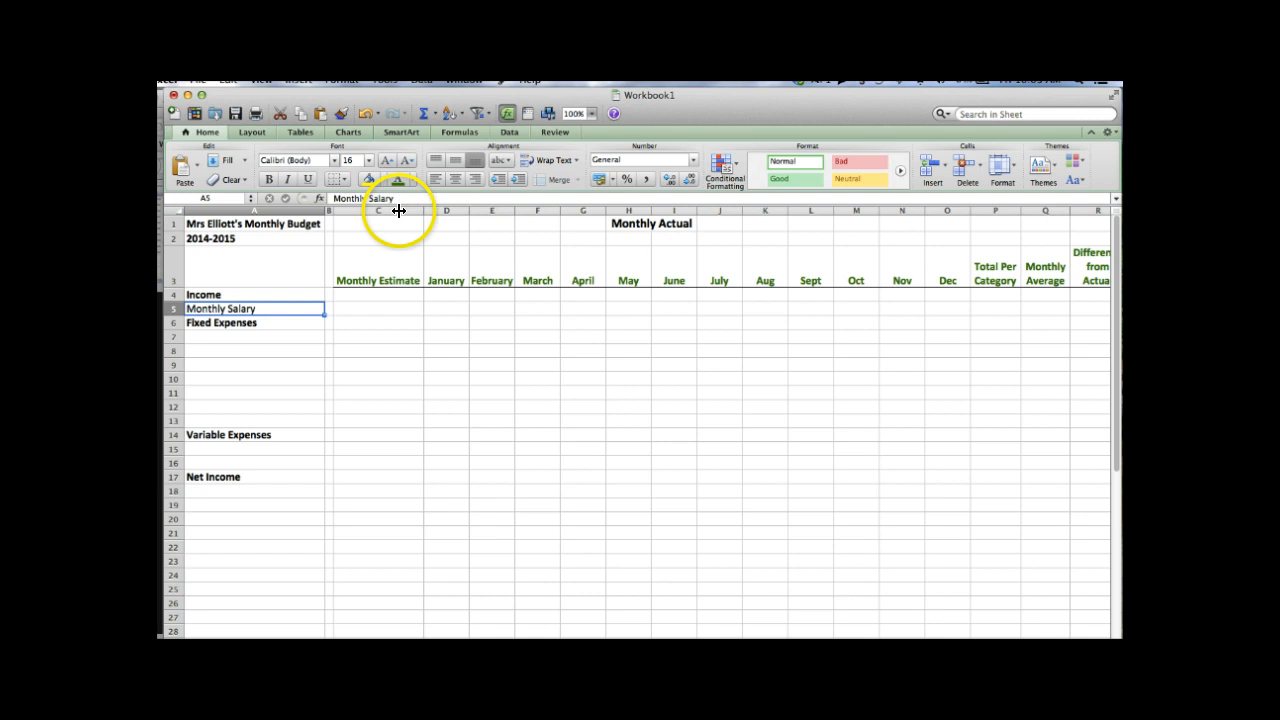
left_click(389, 305)
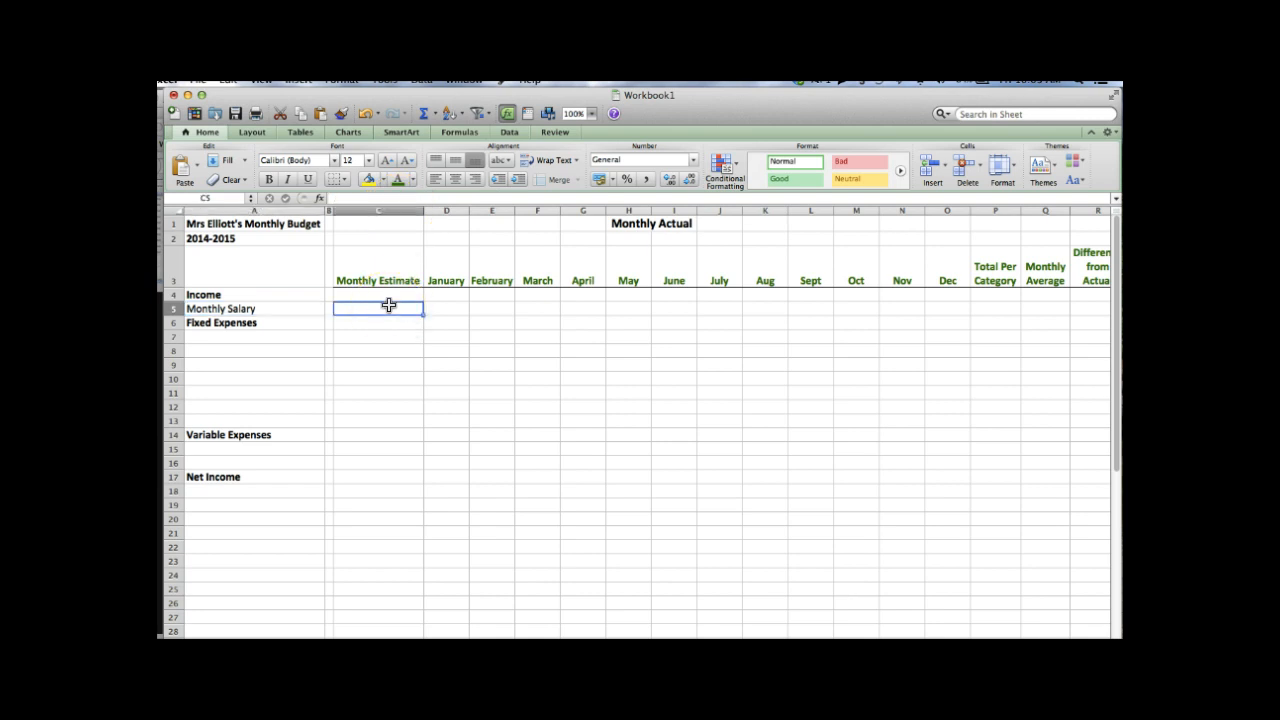
type("4000")
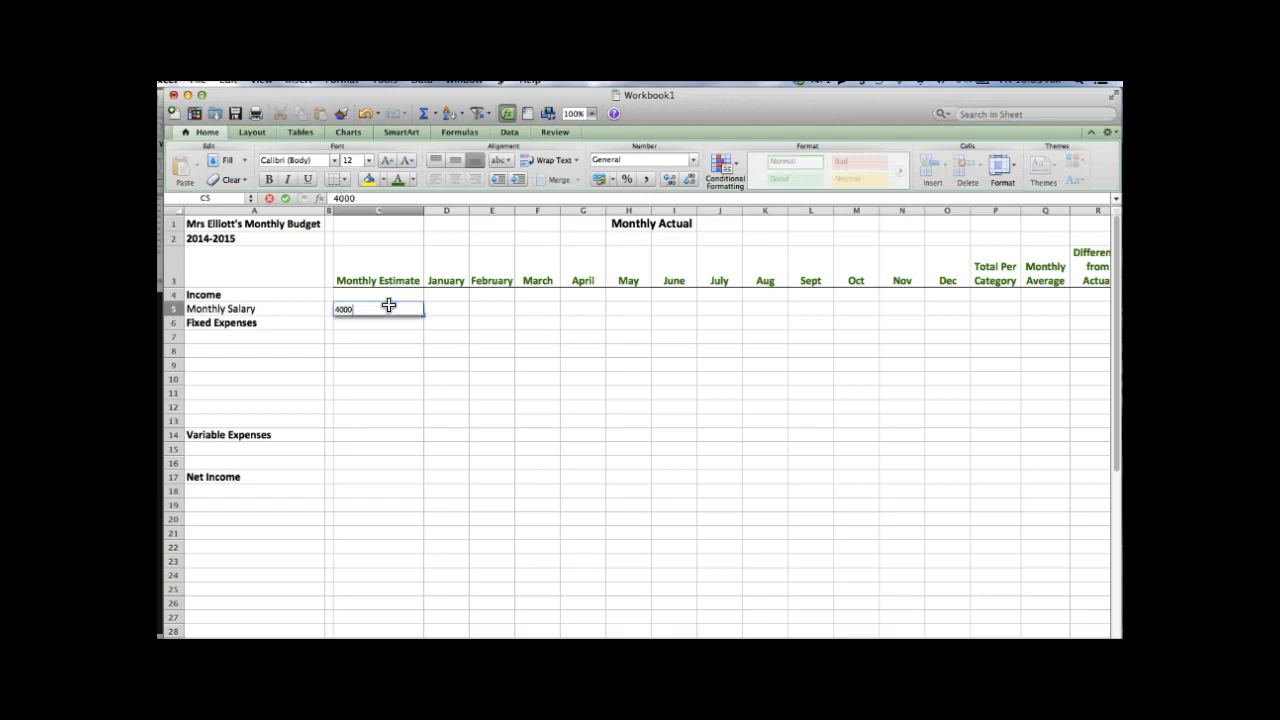
key("Return")
left_click(389, 305)
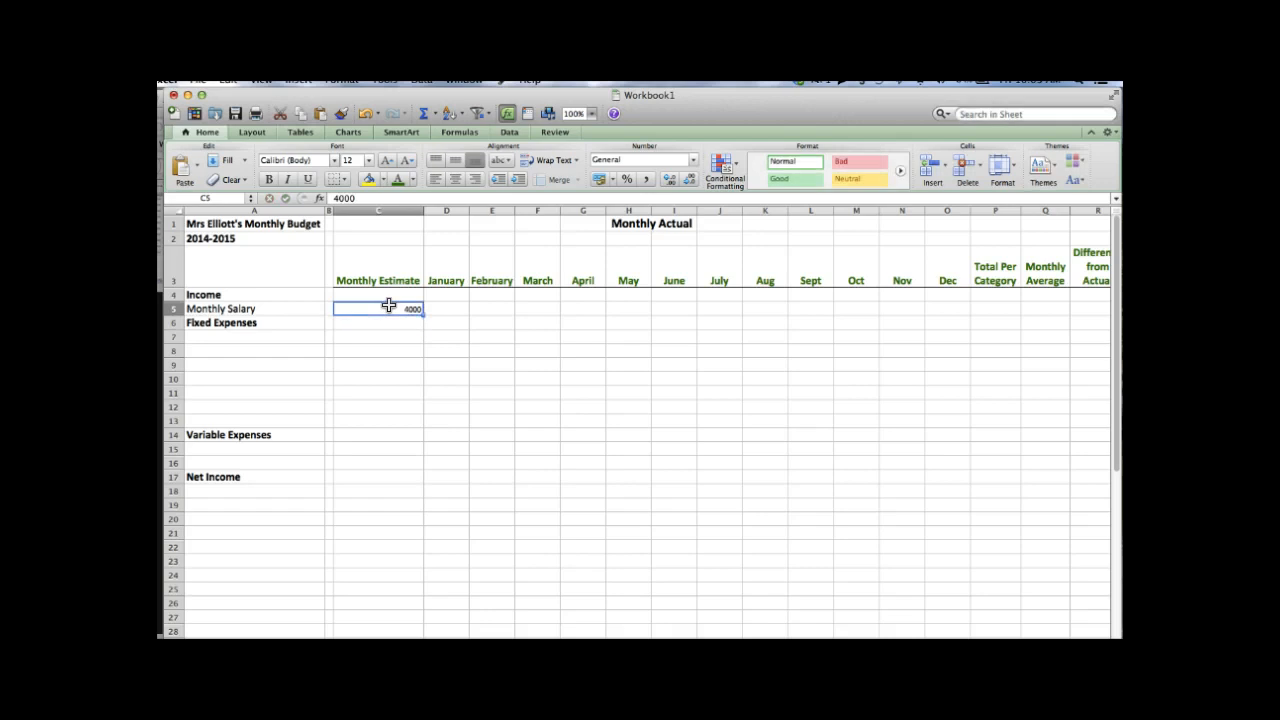
left_click(645, 180)
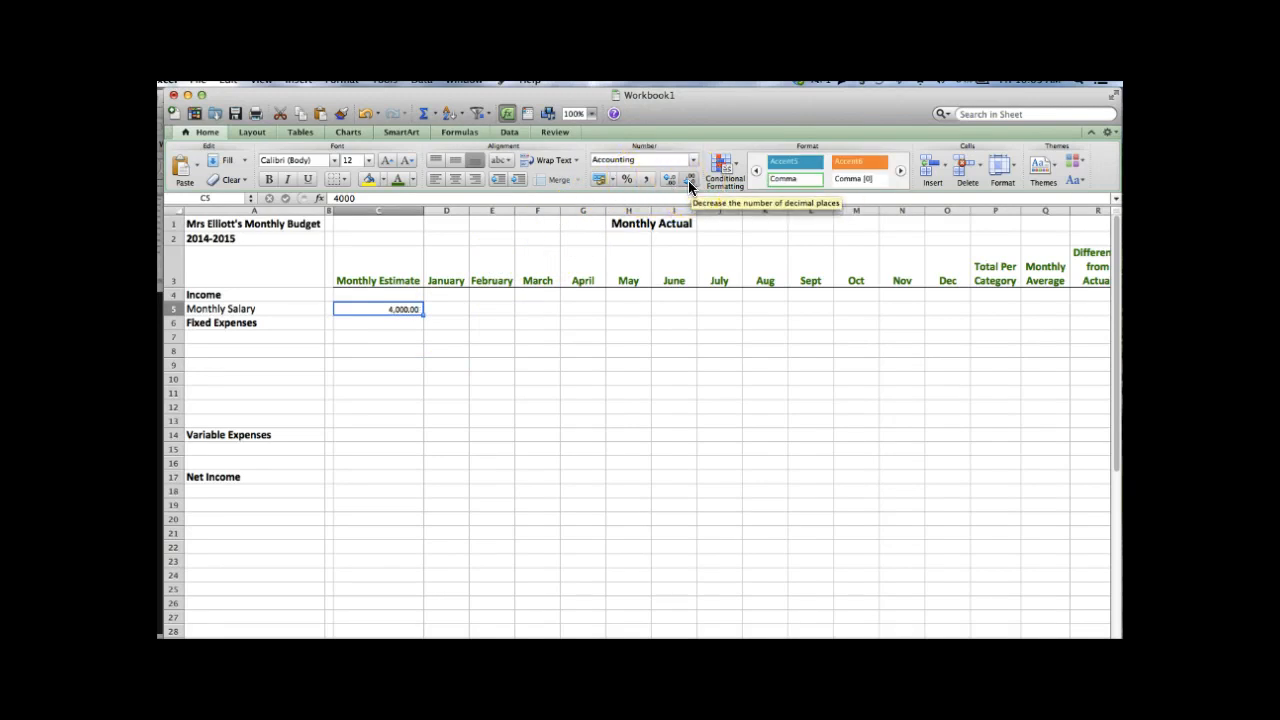
left_click(689, 186)
left_click(689, 186)
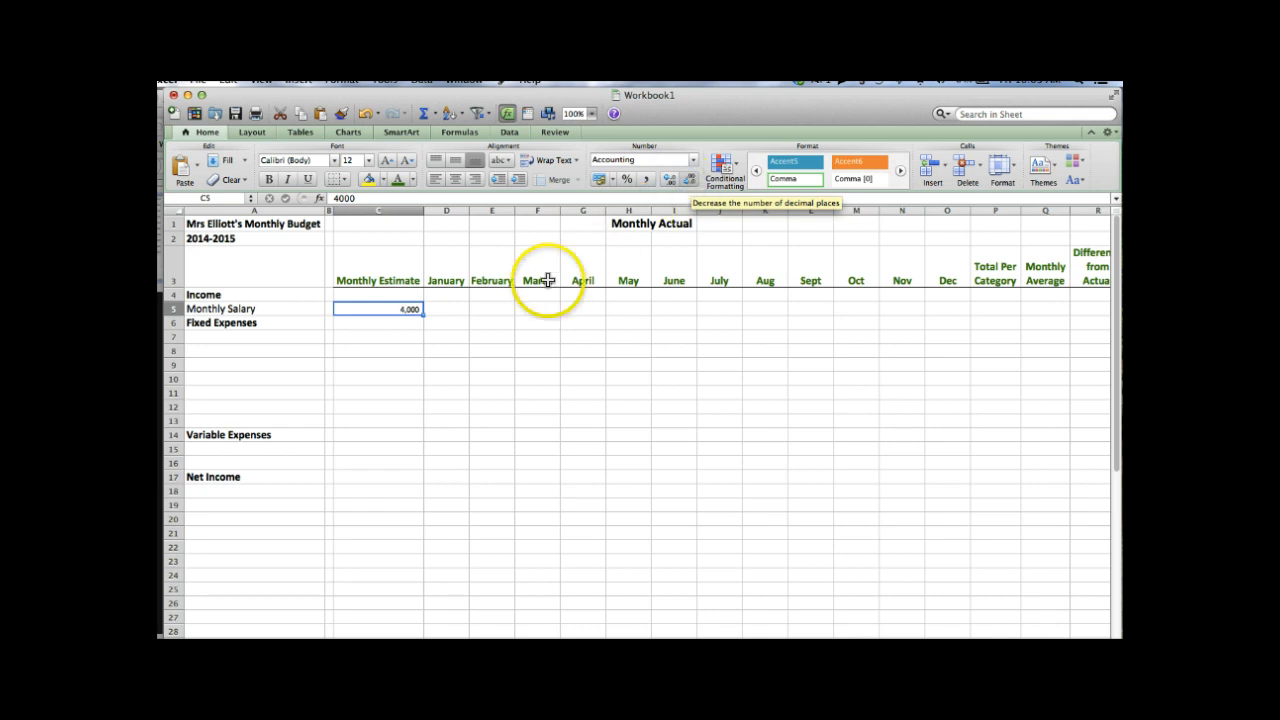
left_click(457, 308)
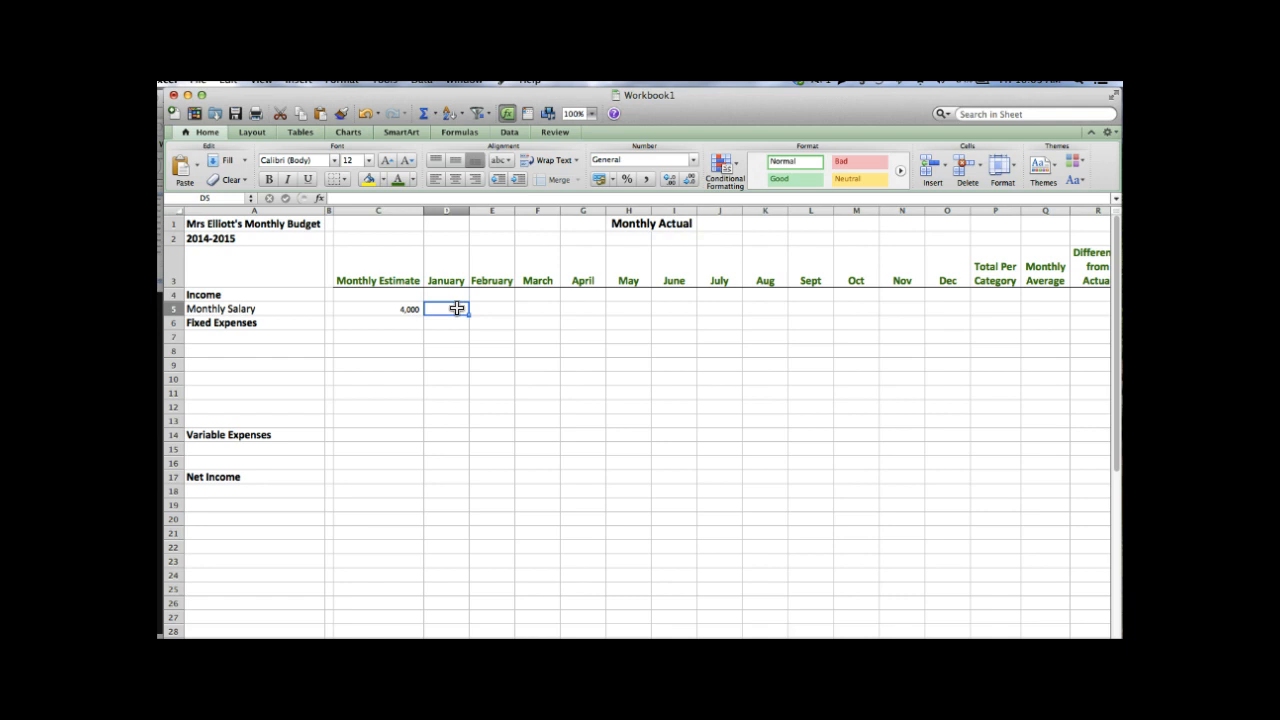
- Fill the 4,000 salary from C5 right across D5:O5, January through Dec
key("Left")
key("Right")
key("Right")
key("Right")
key("Right")
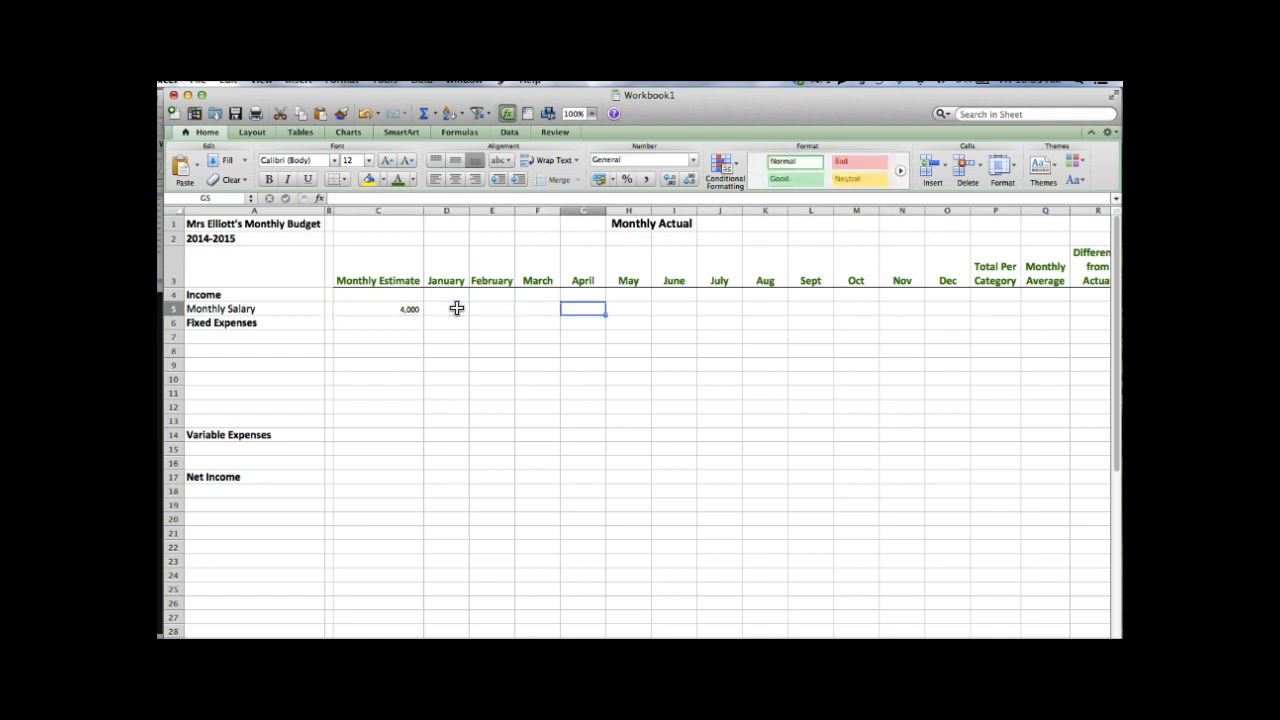
key("Left")
key("Left")
key("Left")
key("Left")
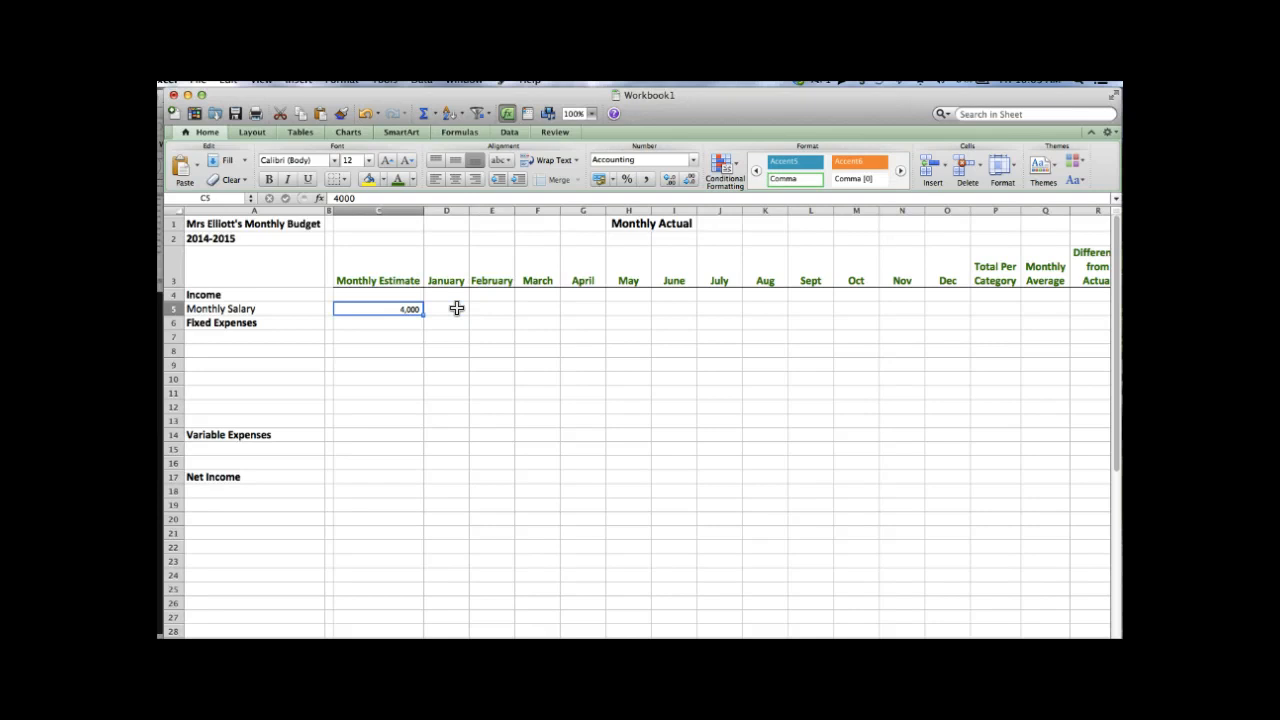
key("shift+Right")
key("shift+Right")
key("shift+Right")
key("shift+Right")
key("shift+Right")
key("shift+Right")
key("shift+Right")
key("shift+Right")
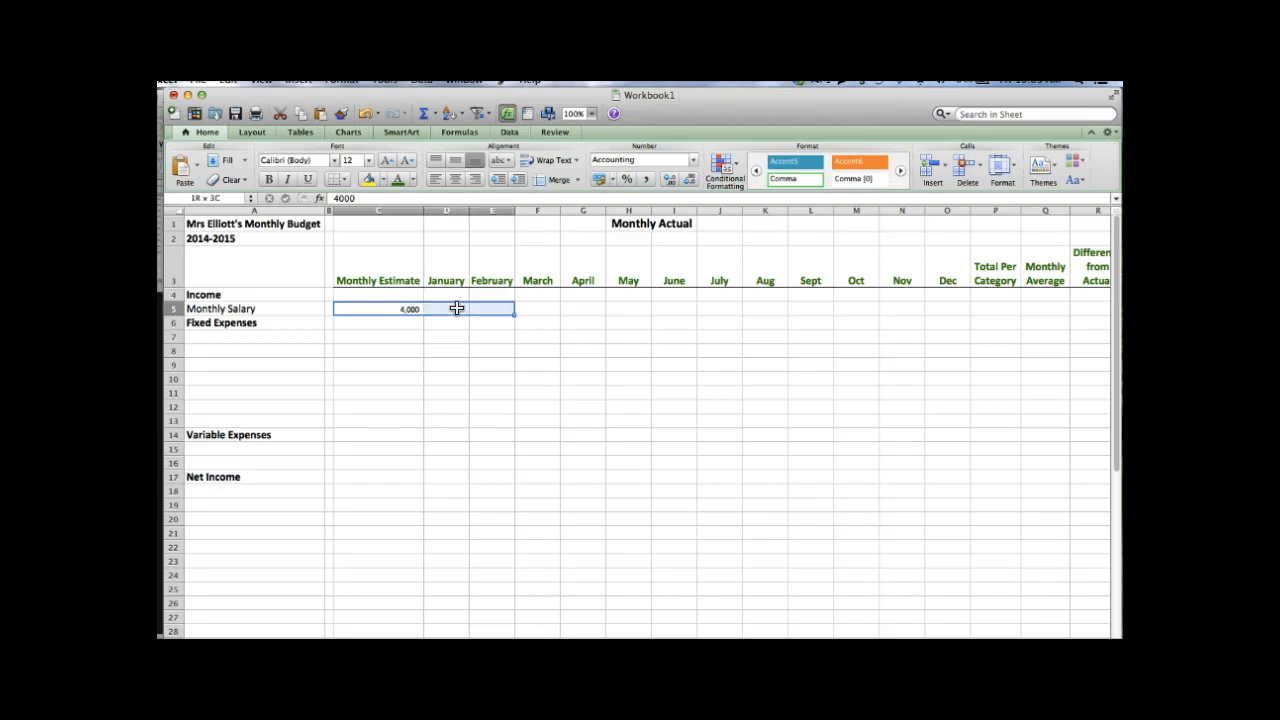
key("shift+Right")
key("shift+Right")
key("shift+Right")
key("shift+Right")
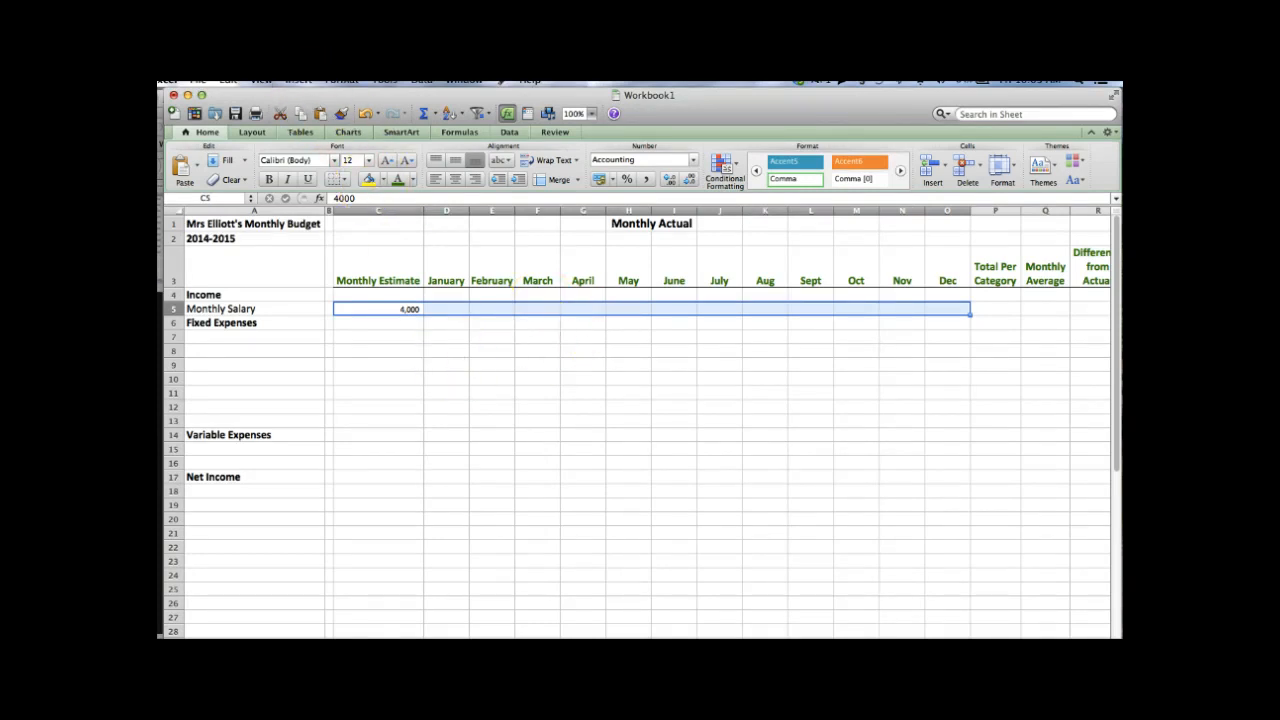
left_click(298, 80)
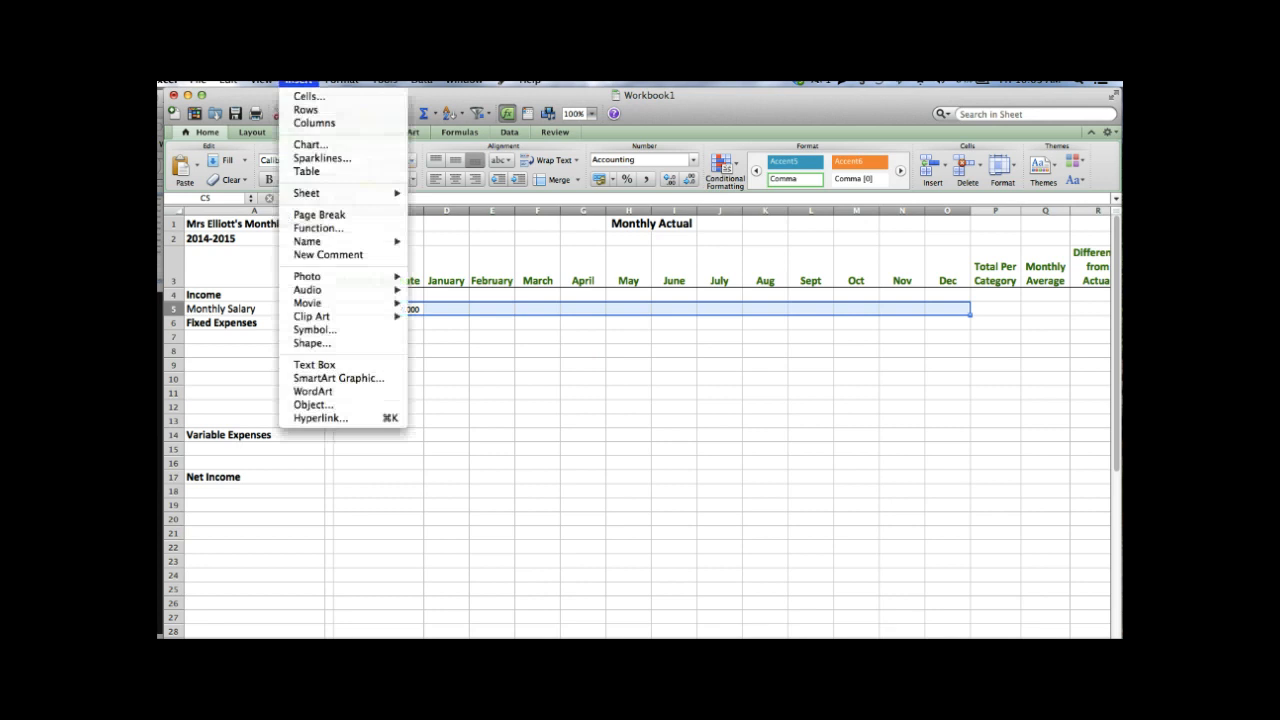
mouse_move(228, 80)
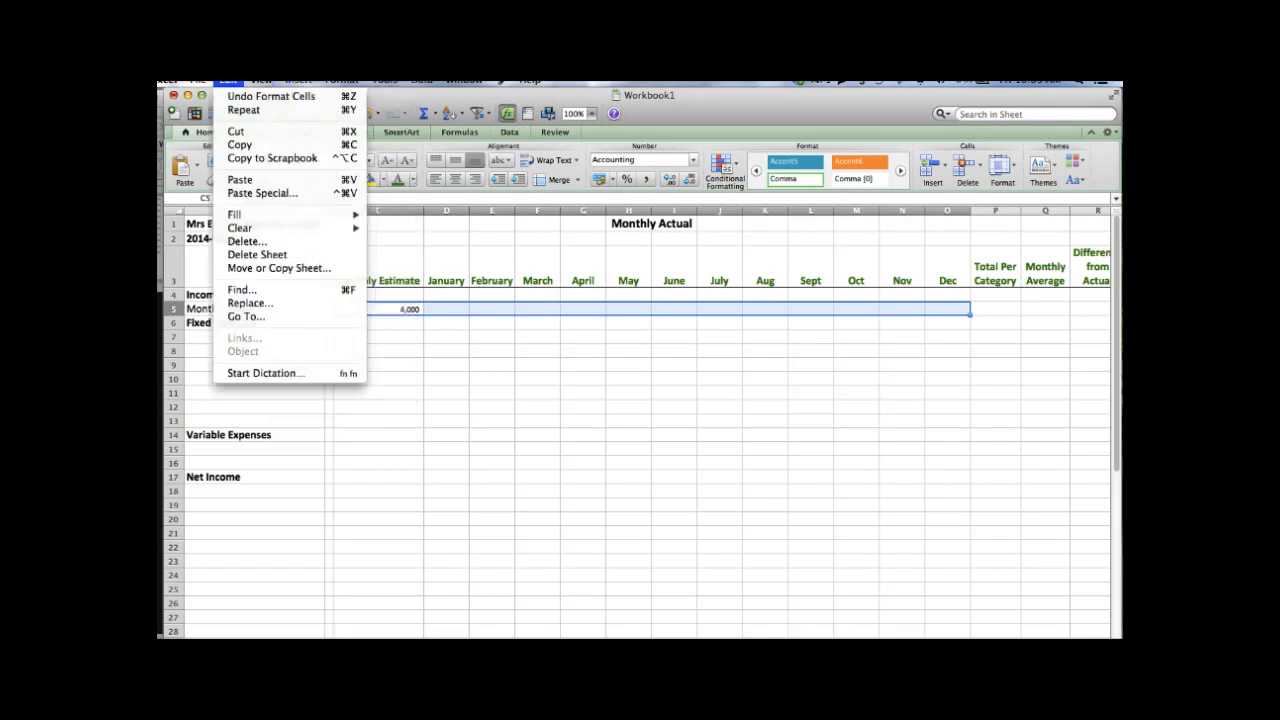
mouse_move(248, 216)
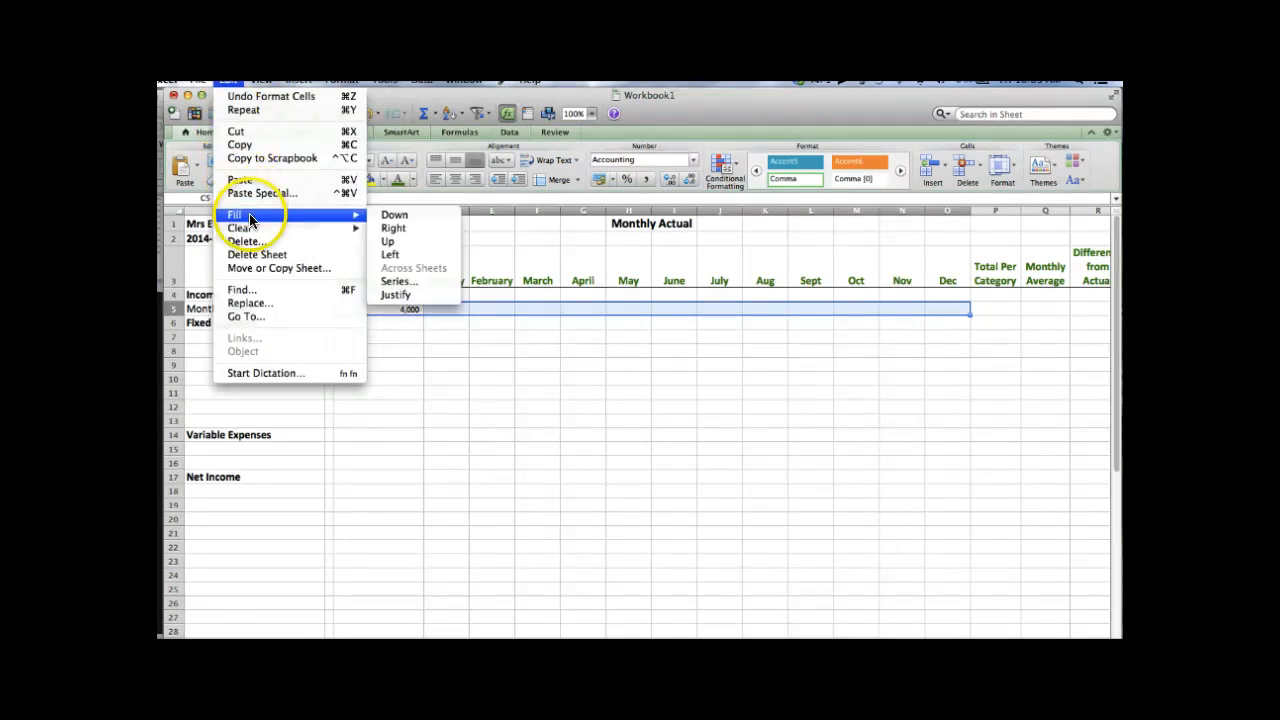
left_click(395, 228)
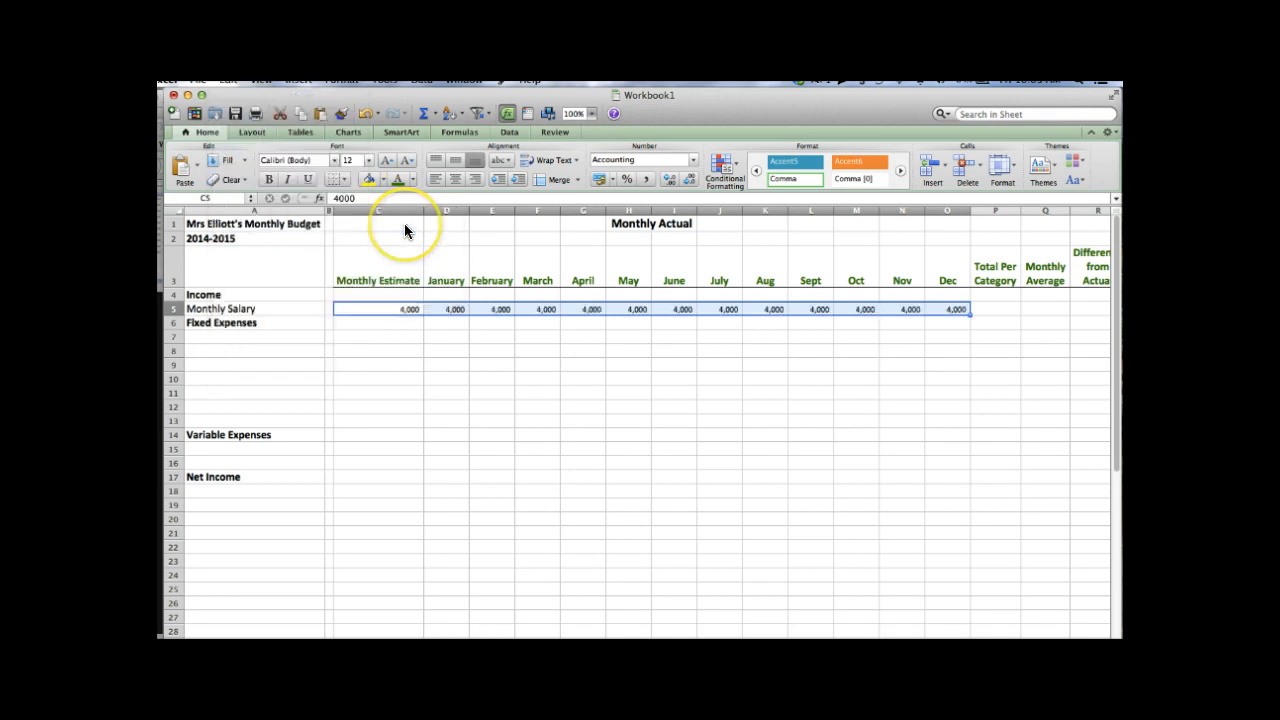
left_click(460, 349)
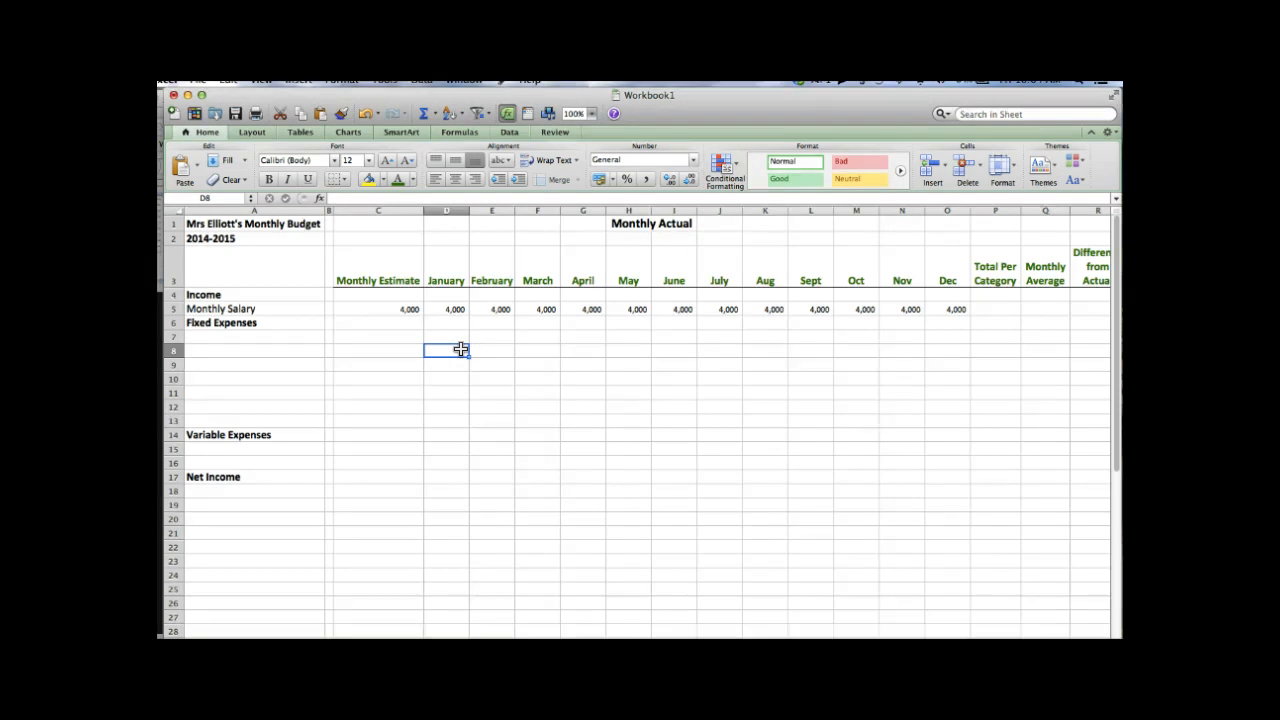
- Add Rent as a non-bold label in A7 under Fixed Expenses
left_click(212, 338)
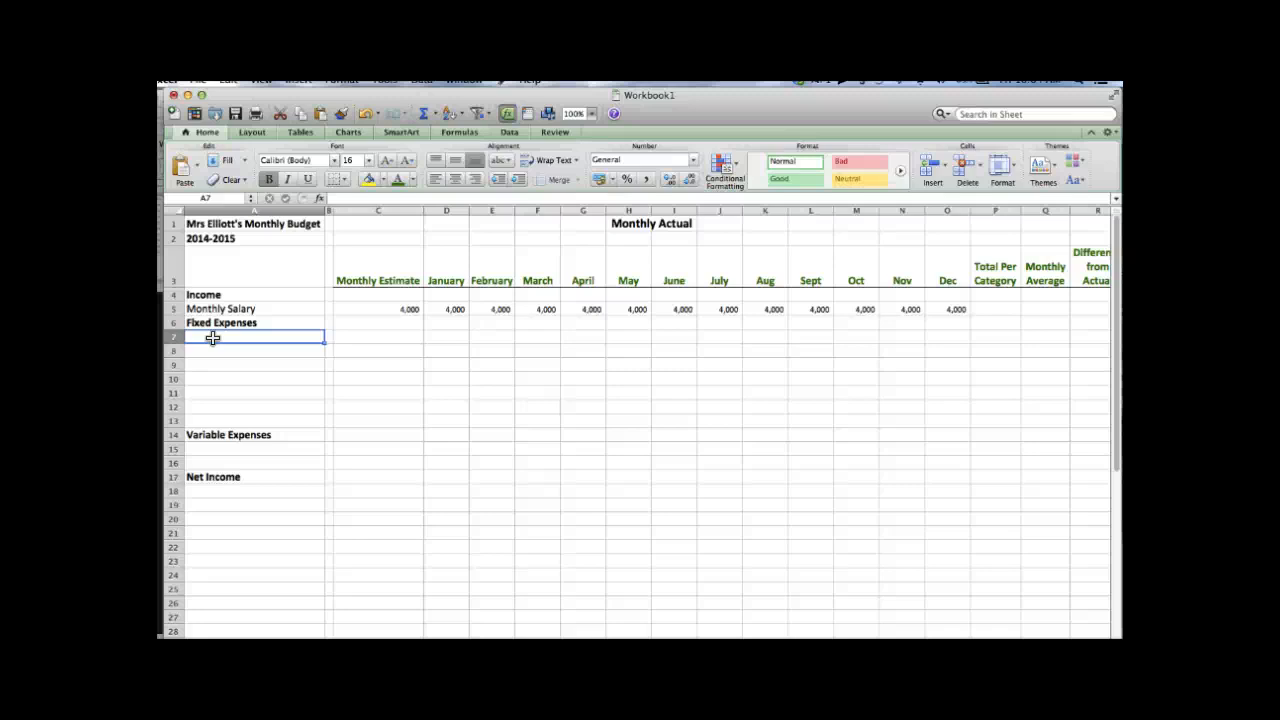
type("Rent")
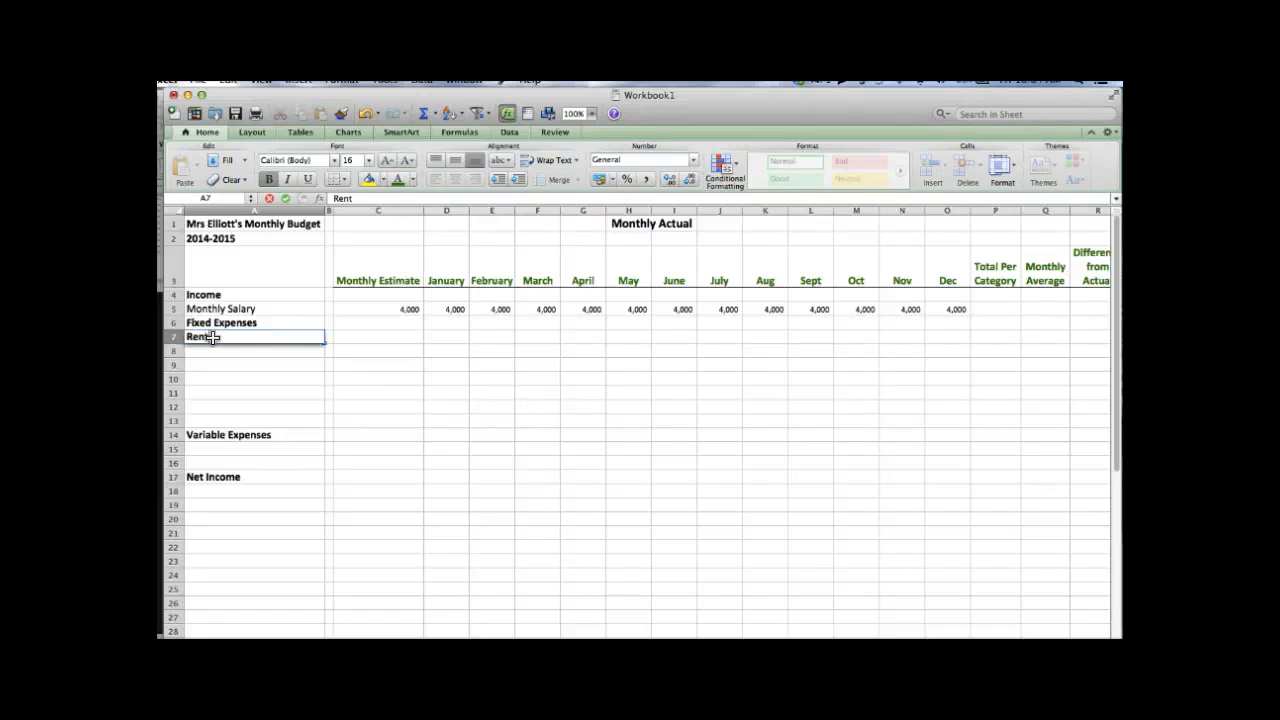
key("Return")
left_click(213, 338)
left_click(268, 179)
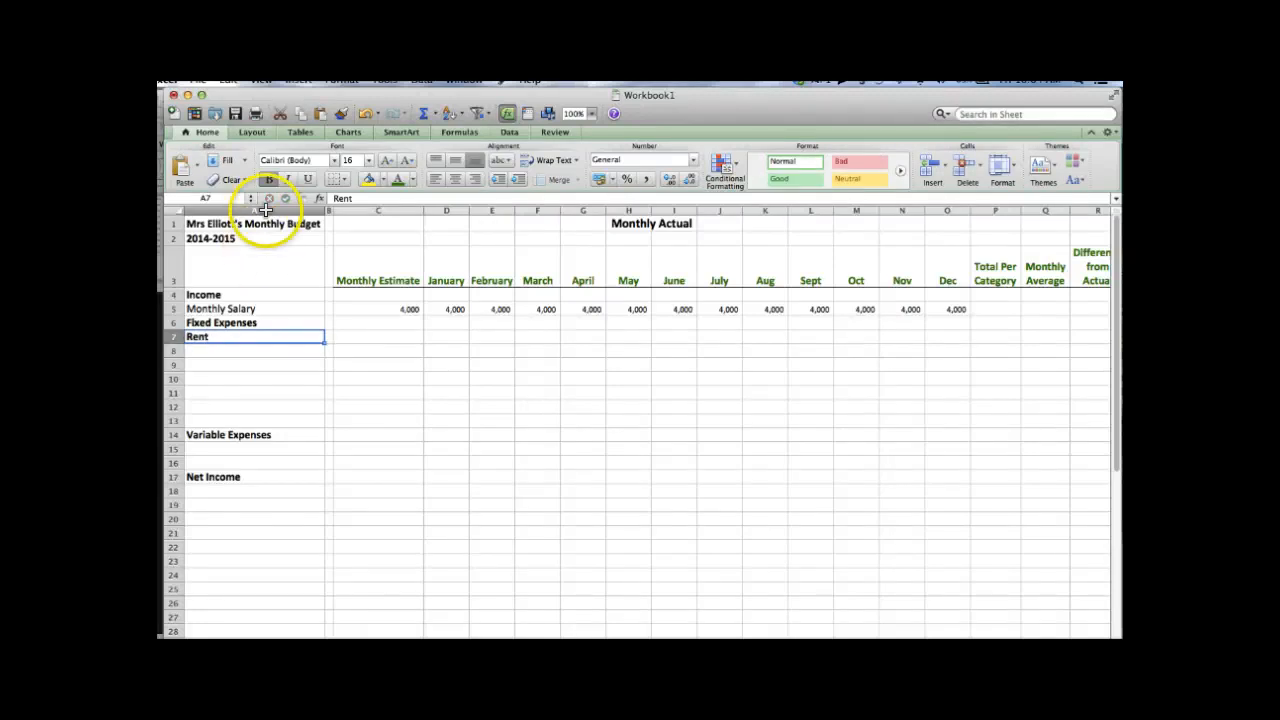
- Add Food as a non-bold label in A15 under Variable Expenses
key("Down")
key("Down")
key("Down")
key("Down")
key("Down")
key("Down")
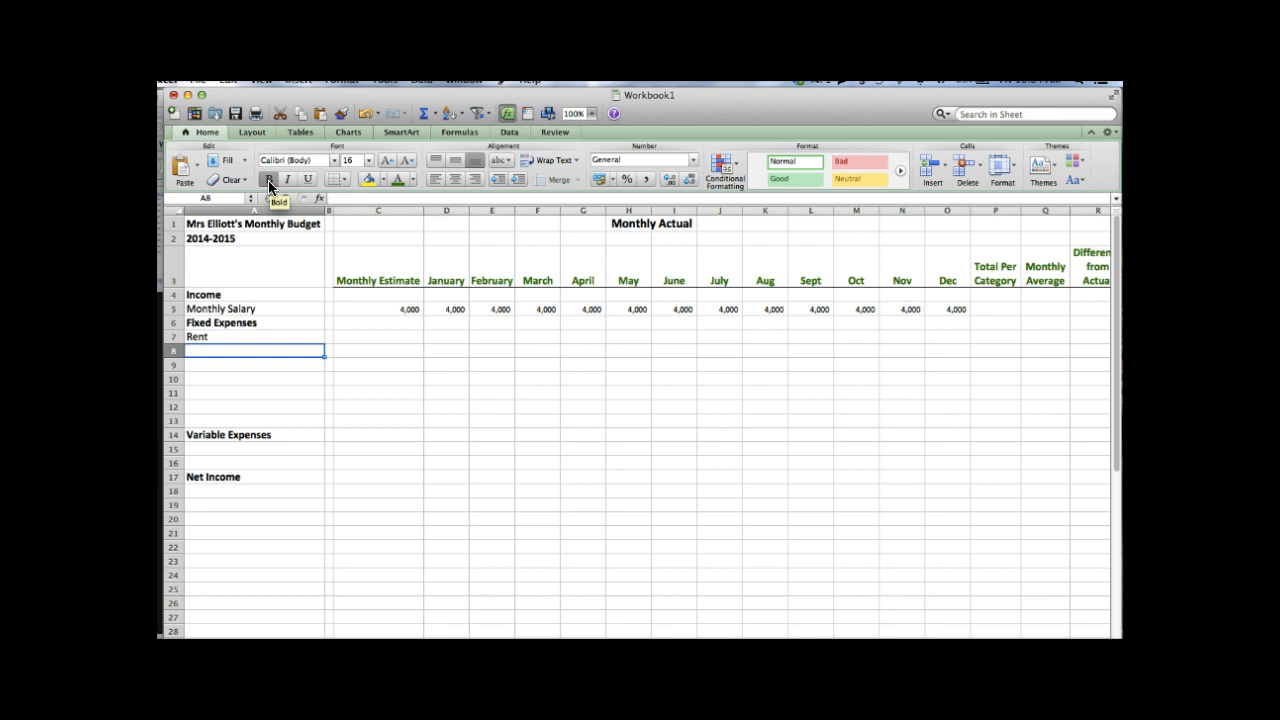
key("Down")
key("Down")
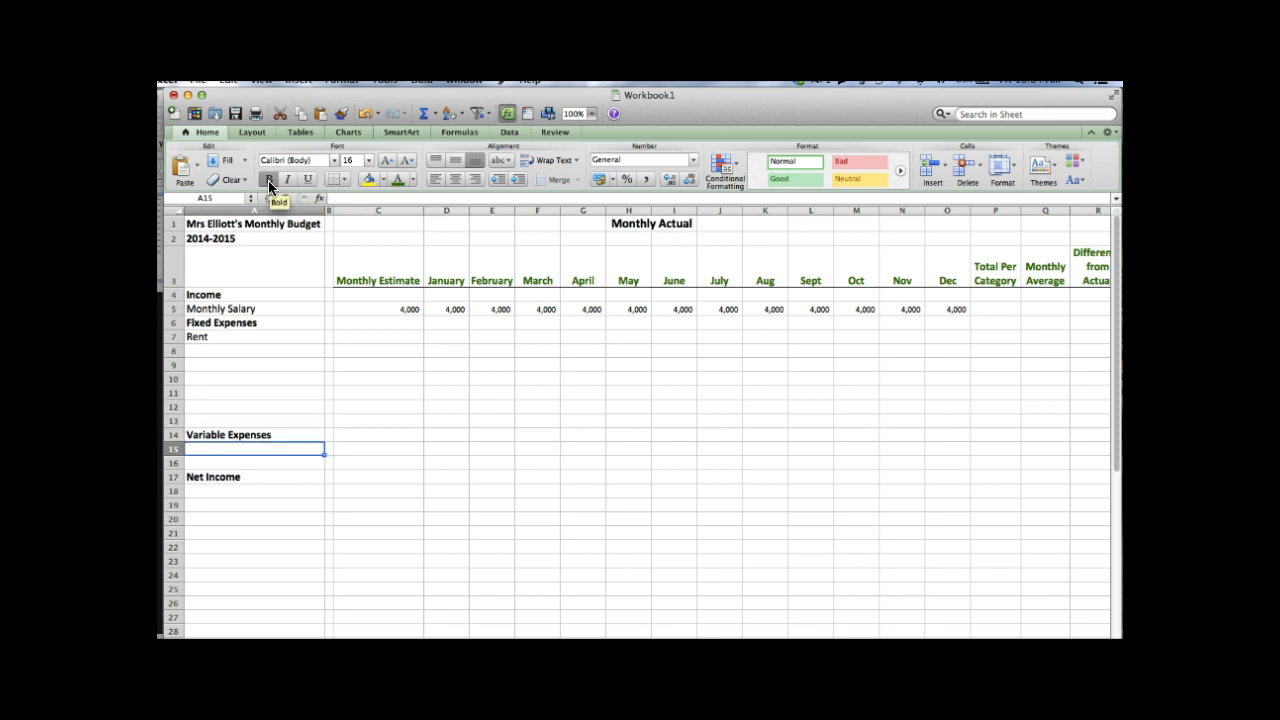
type("Foot")
key("BackSpace")
type("d")
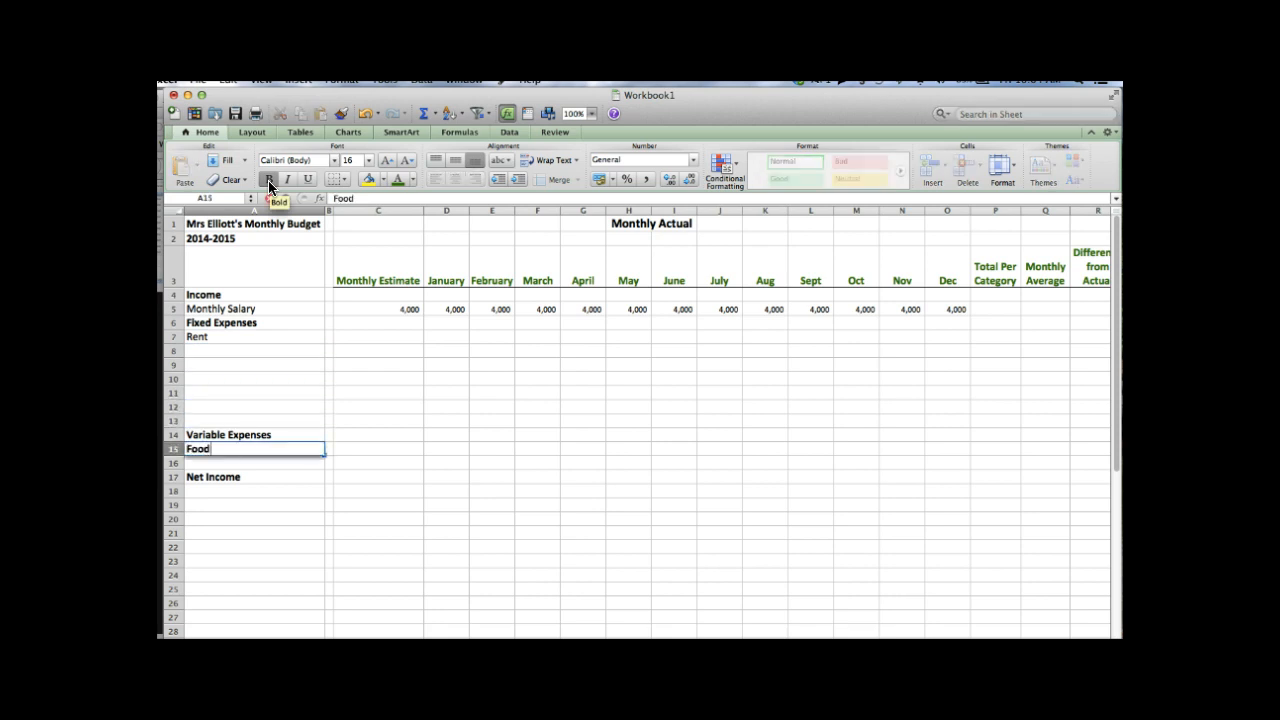
key("Return")
left_click(269, 183)
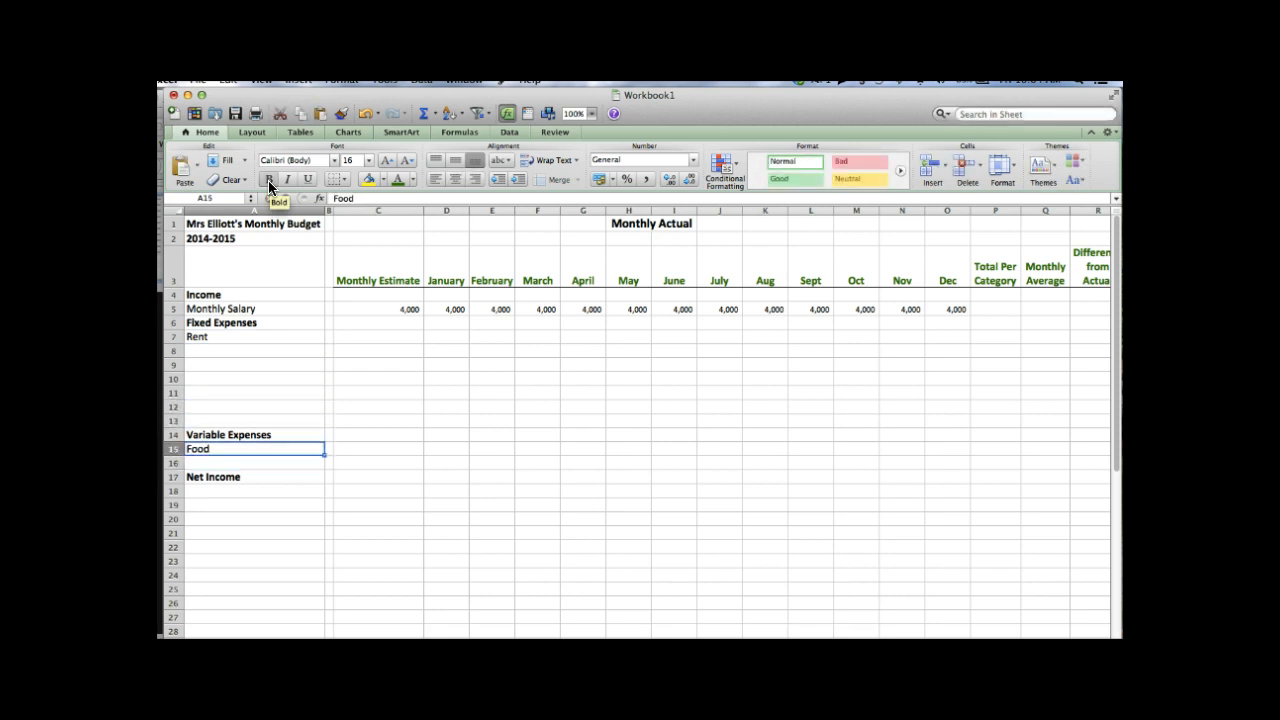
- Estimate Rent at -2000 in C7, shown in Comma style as (2,000) with no decimals
left_click(370, 334)
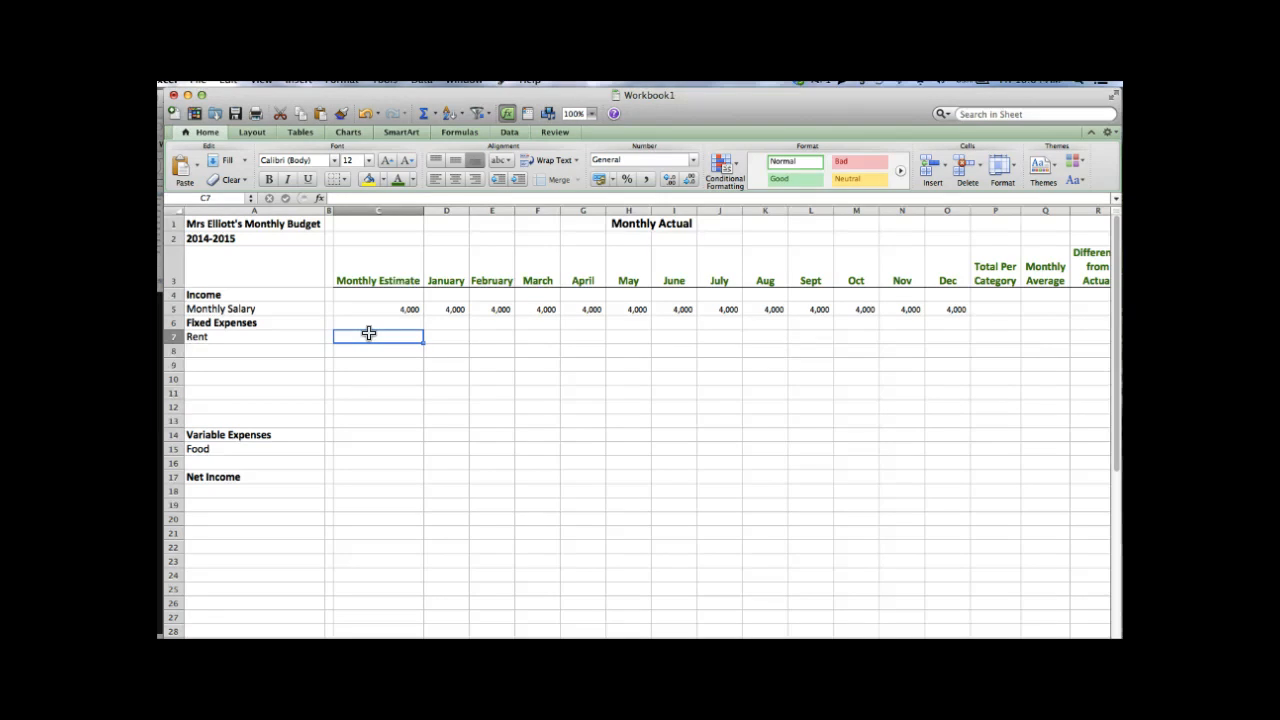
type("=")
type("20")
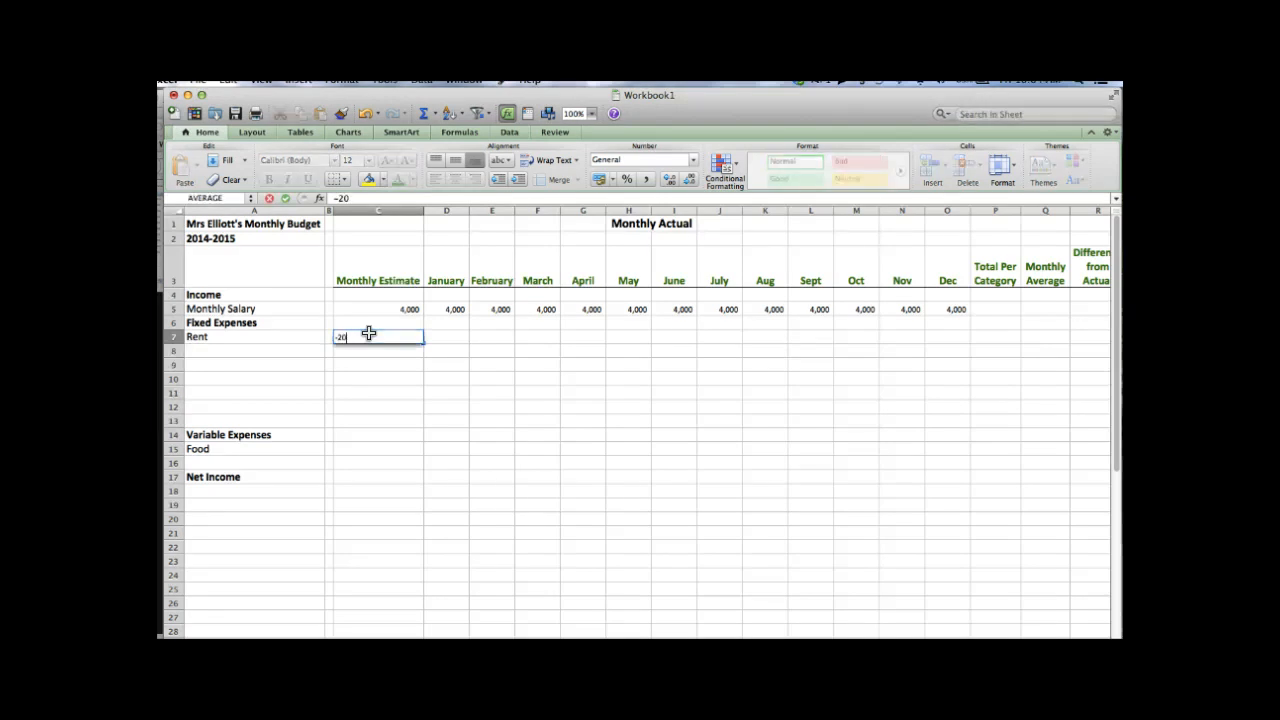
type("00")
key("Return")
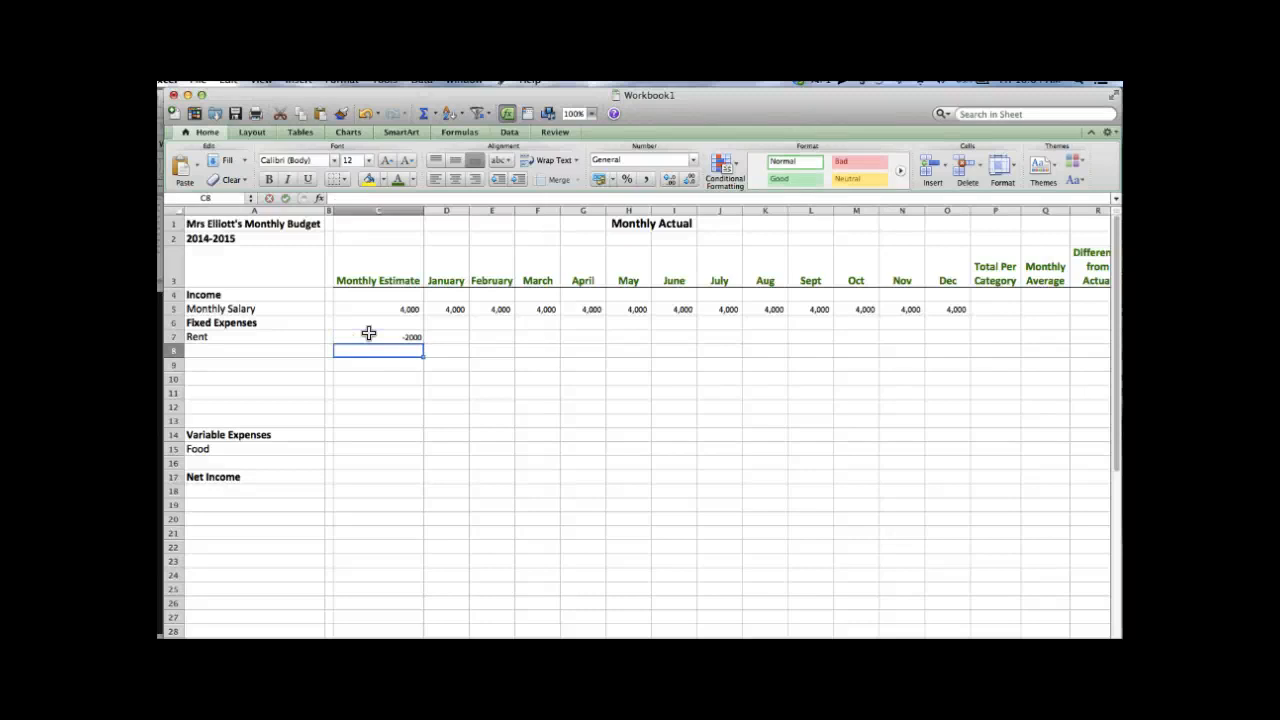
left_click(369, 333)
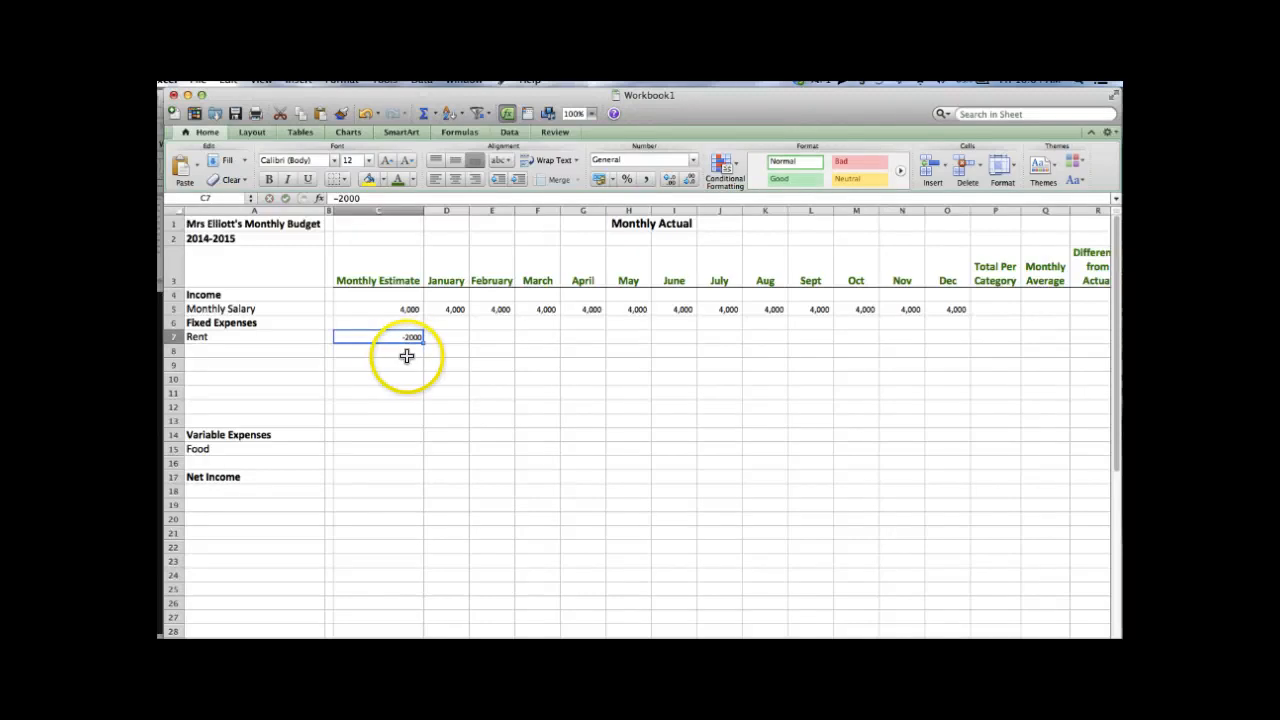
left_click(642, 179)
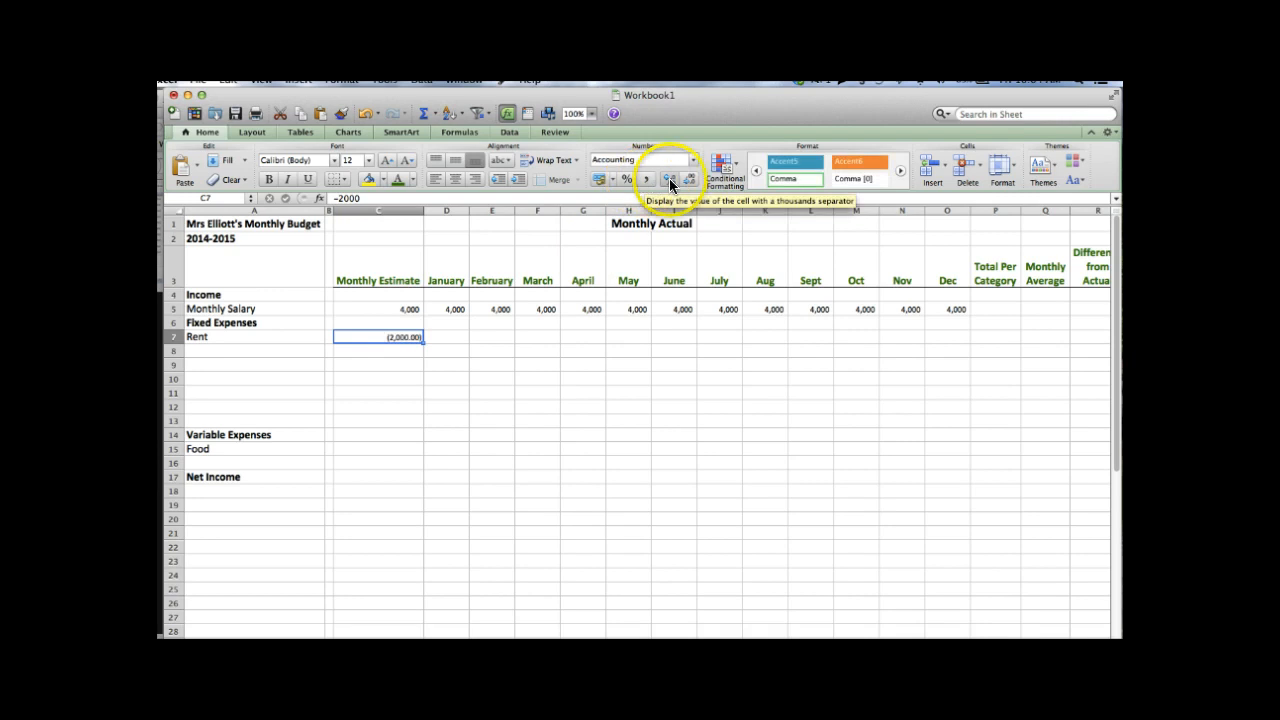
left_click(688, 186)
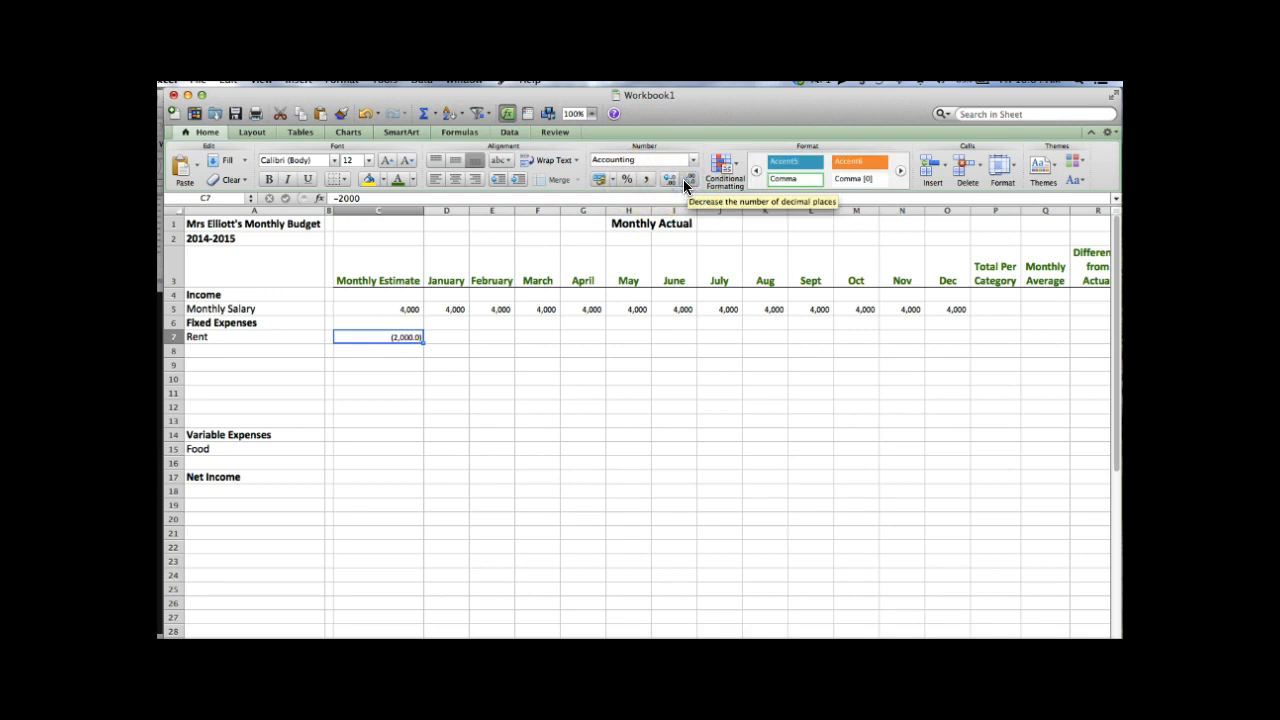
left_click(684, 183)
- Estimate Food at -600 in C15, shown in Comma style as (600) with no decimals
left_click(393, 447)
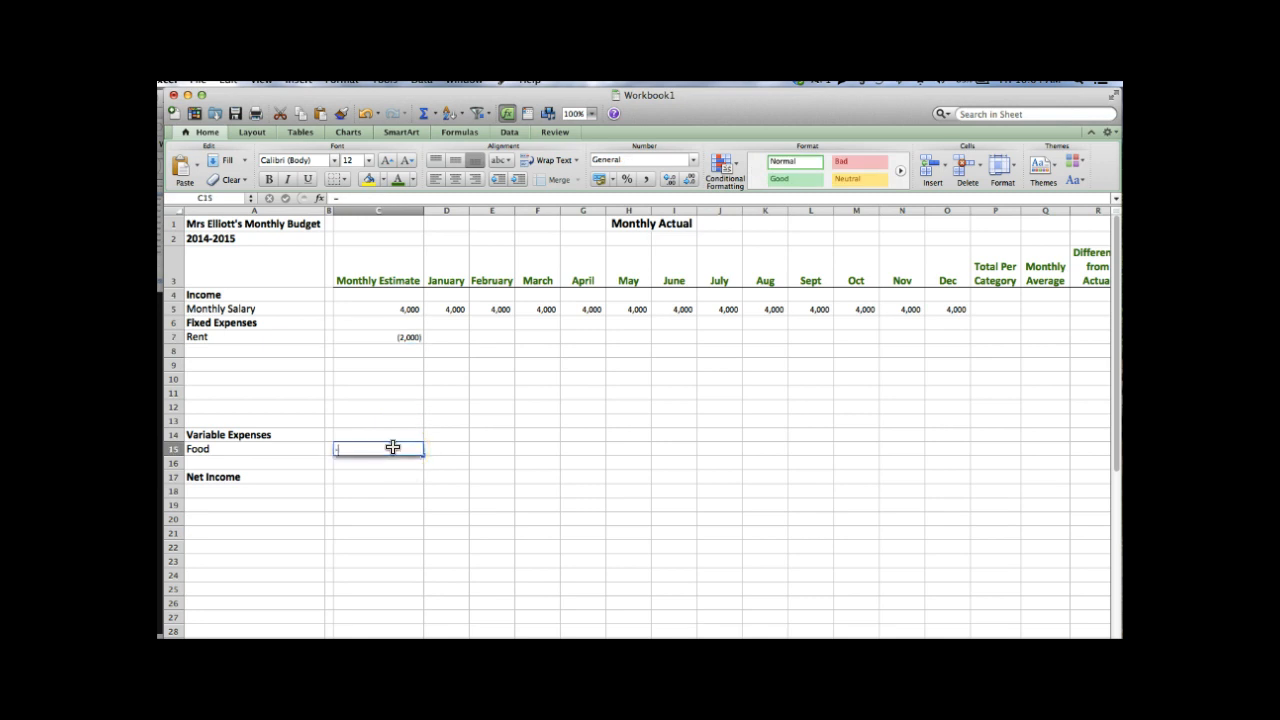
type("-600")
key("Return")
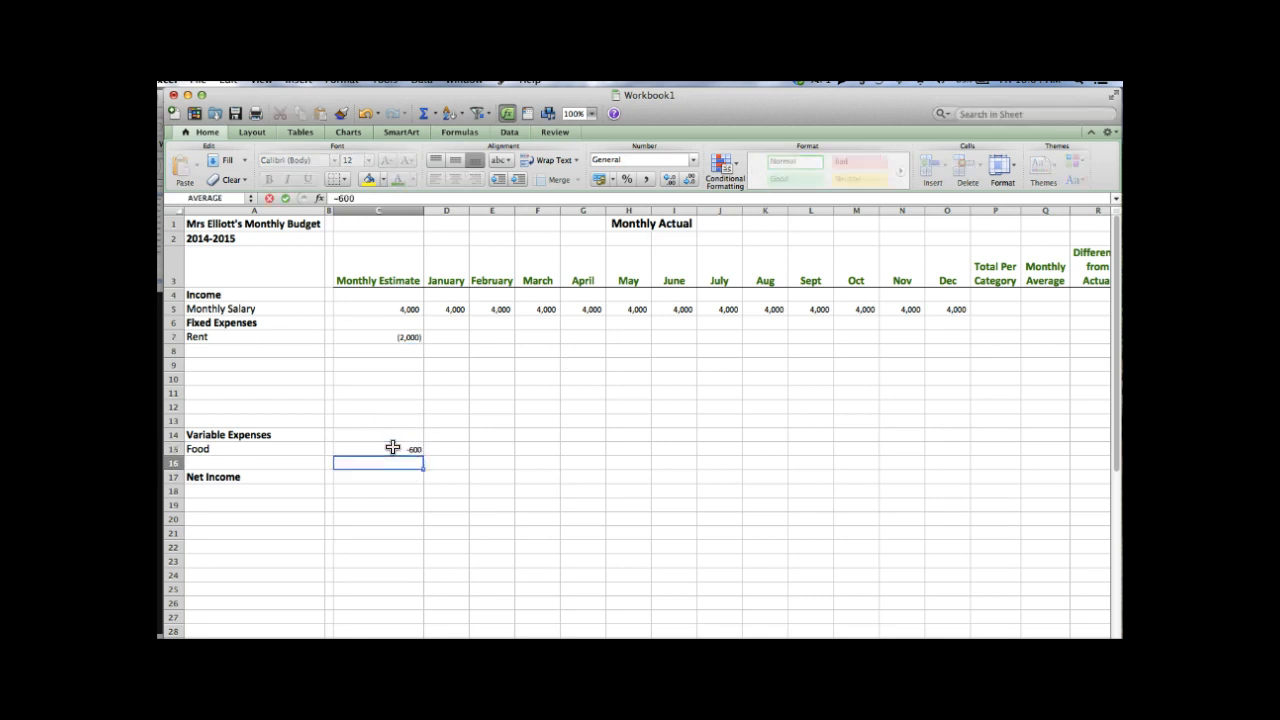
left_click(393, 447)
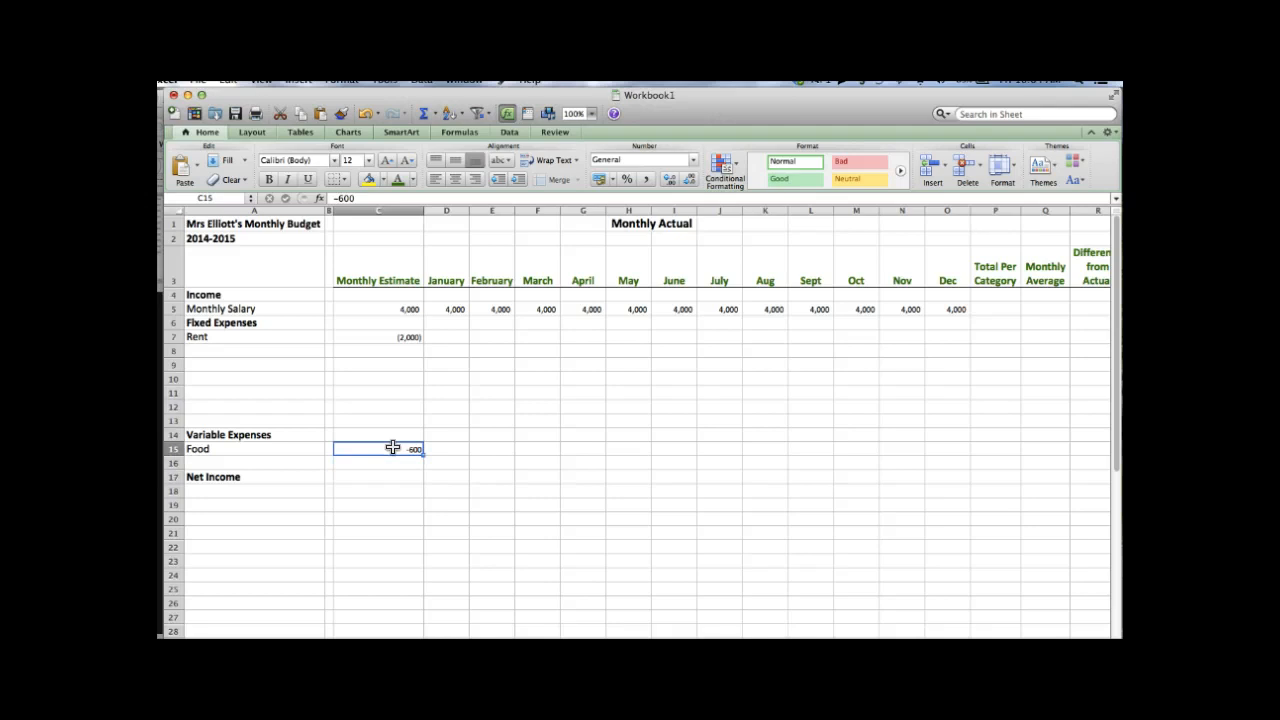
left_click(647, 178)
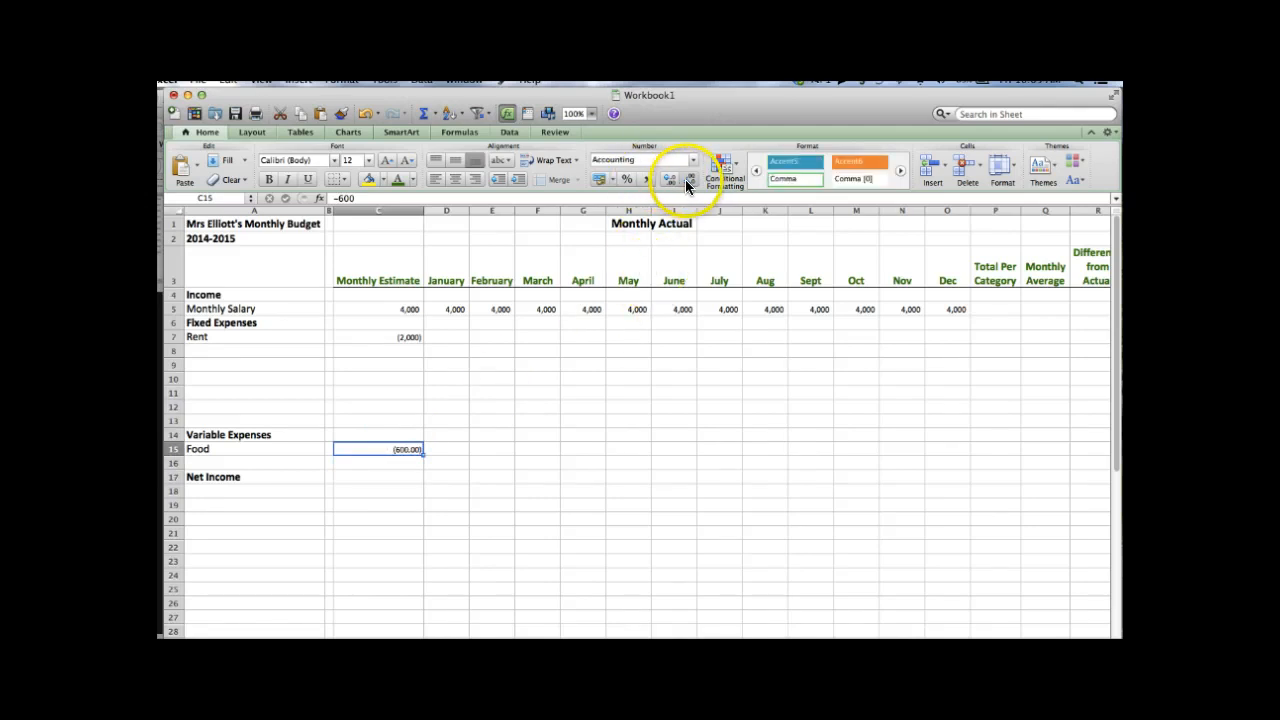
left_click(689, 177)
left_click(689, 177)
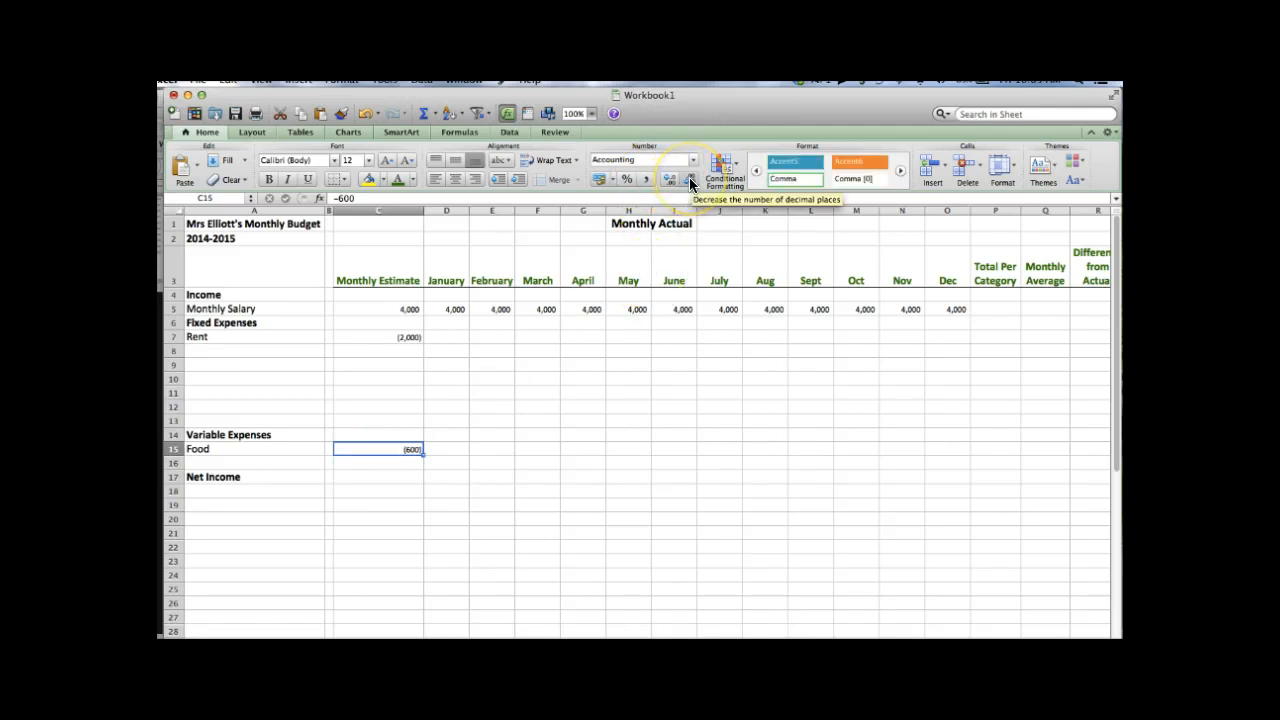
left_click(419, 337)
- Fill the Rent estimate of (2,000) right across C7:O7 so every month shows it
key("shift+Right")
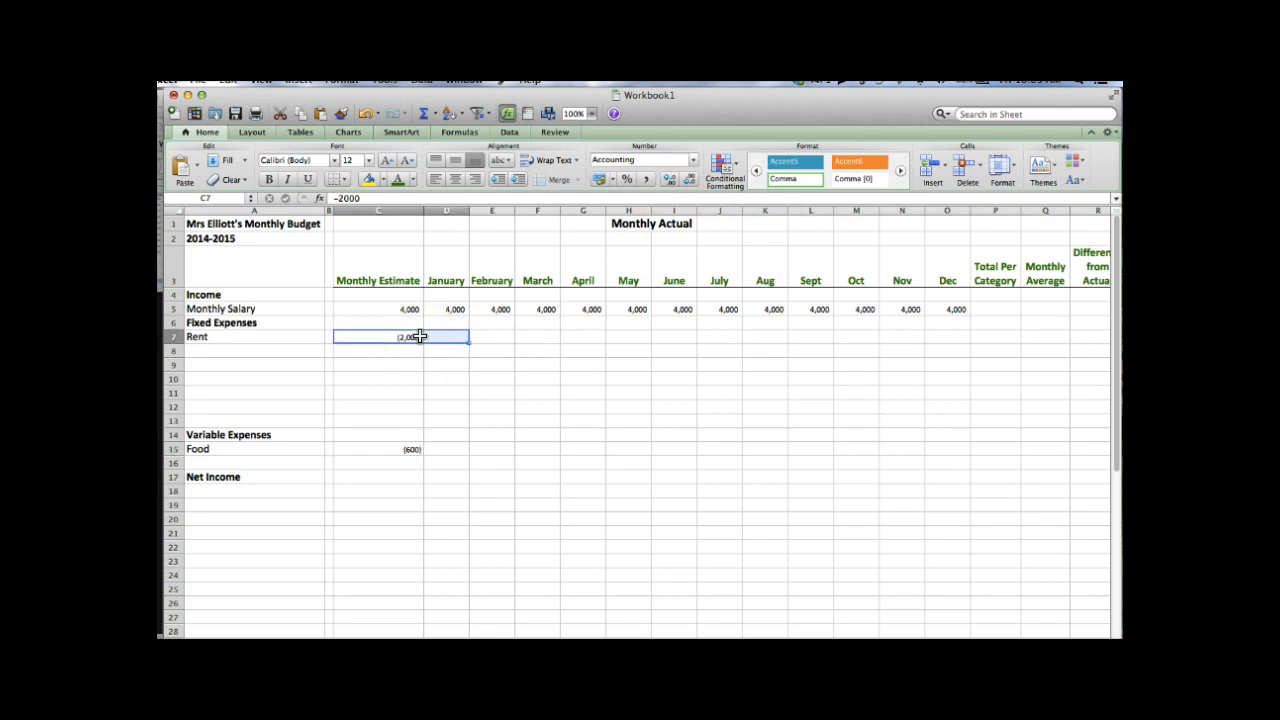
key("shift+Right")
key("shift+Right")
key("shift+Right")
key("shift+Right")
key("shift+Right")
key("shift+Right")
key("shift+Right")
key("shift+Right")
key("shift+Right")
key("shift+Right")
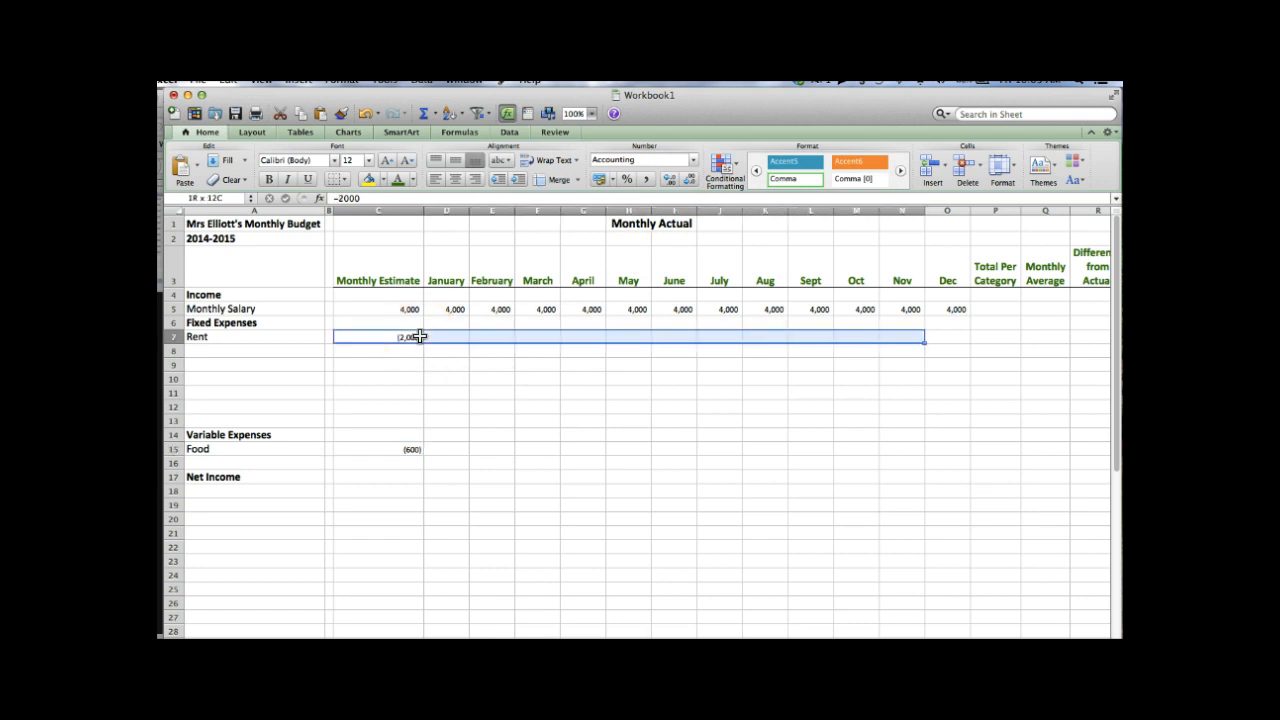
key("shift+Right")
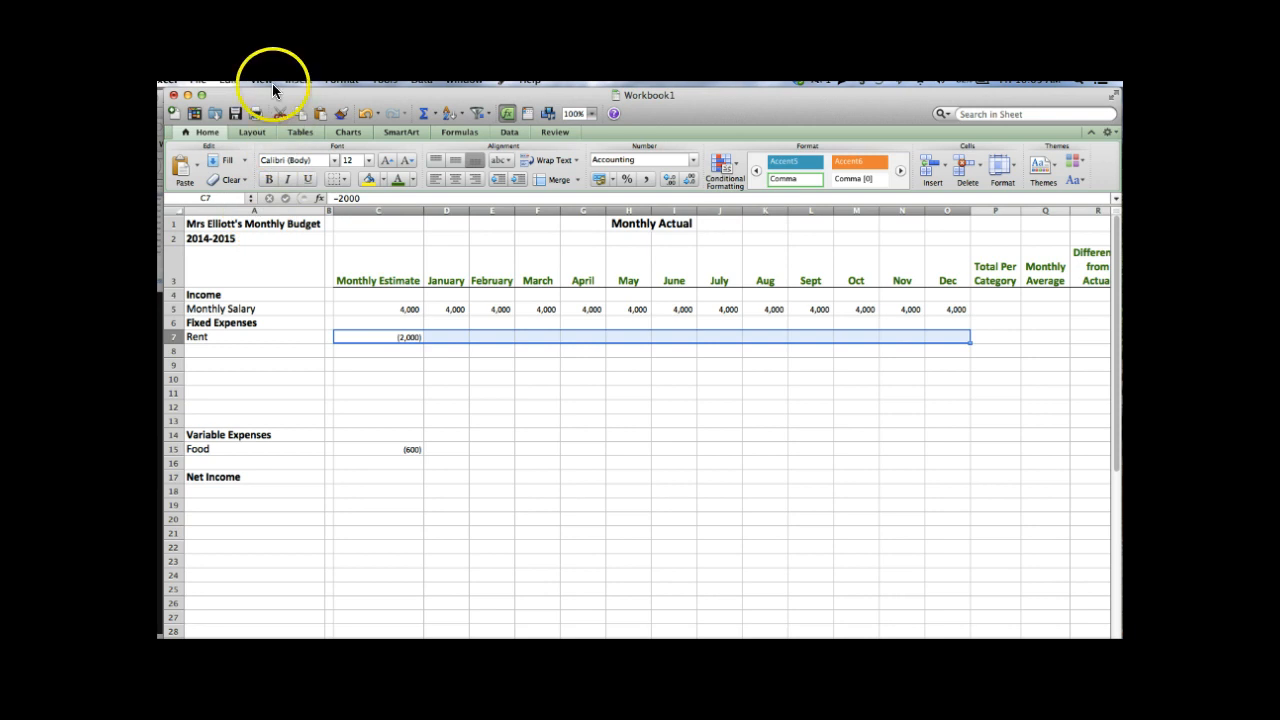
left_click(229, 80)
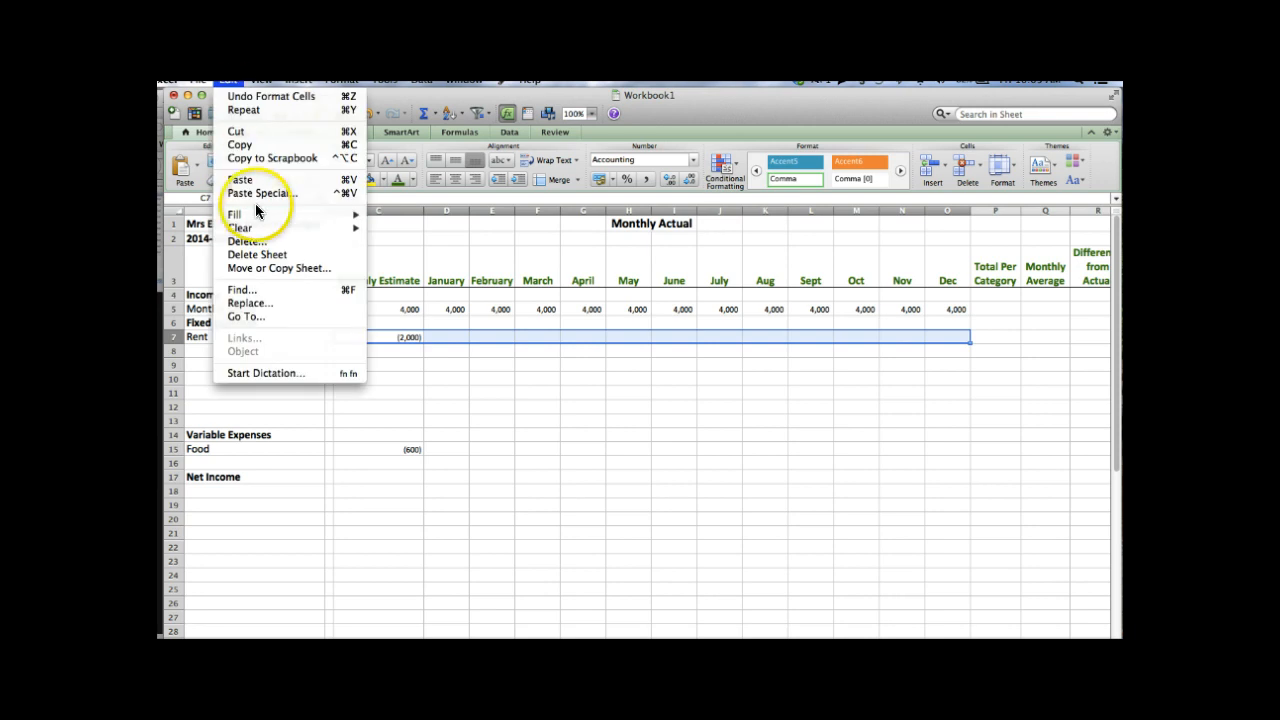
mouse_move(260, 214)
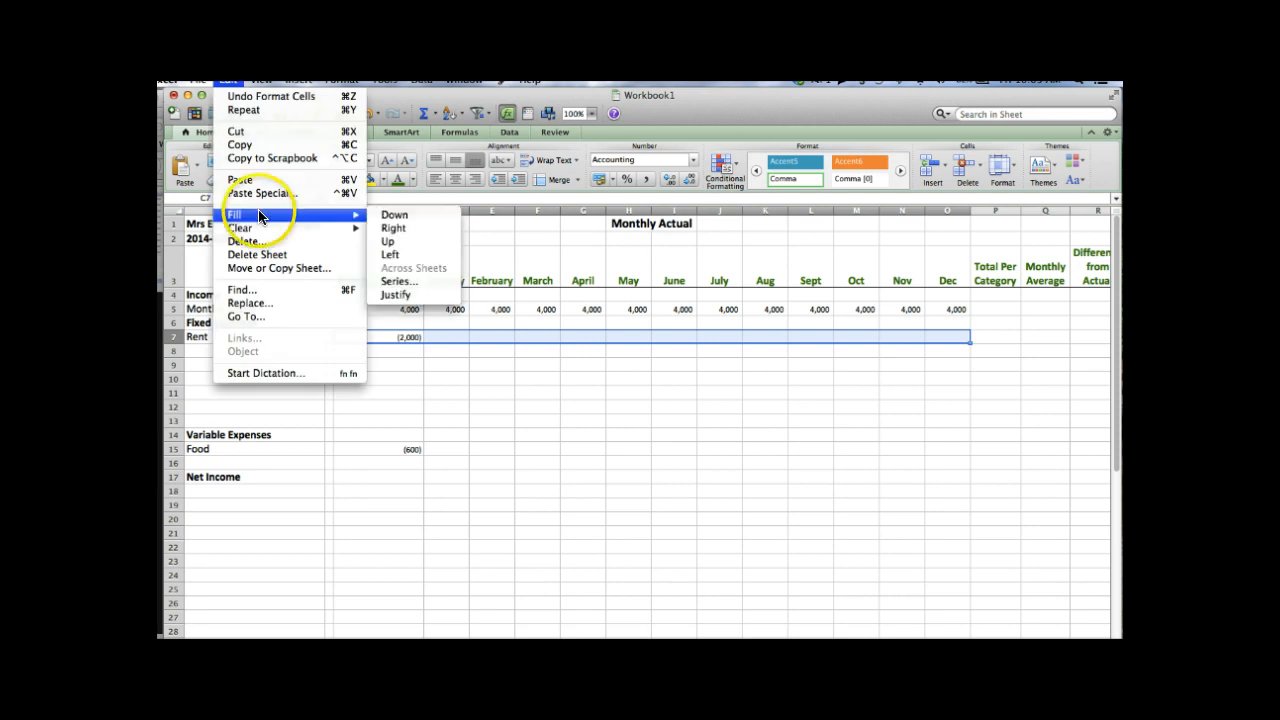
left_click(393, 228)
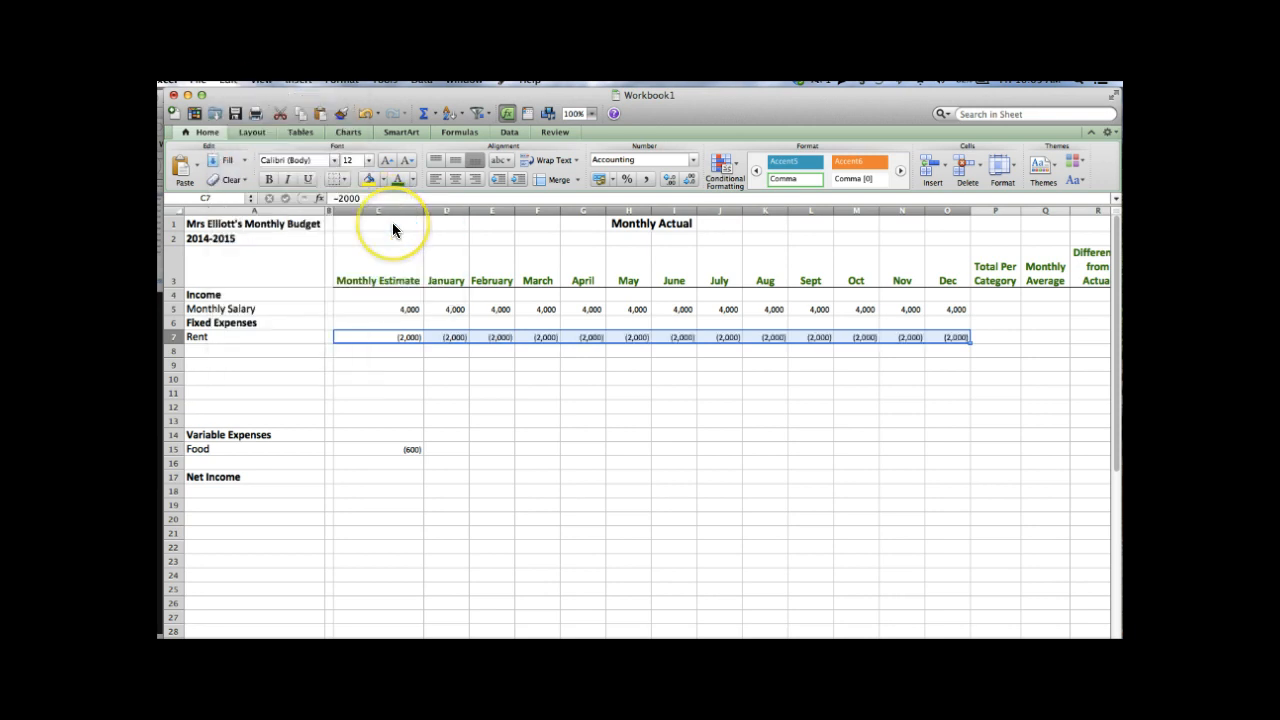
left_click(410, 428)
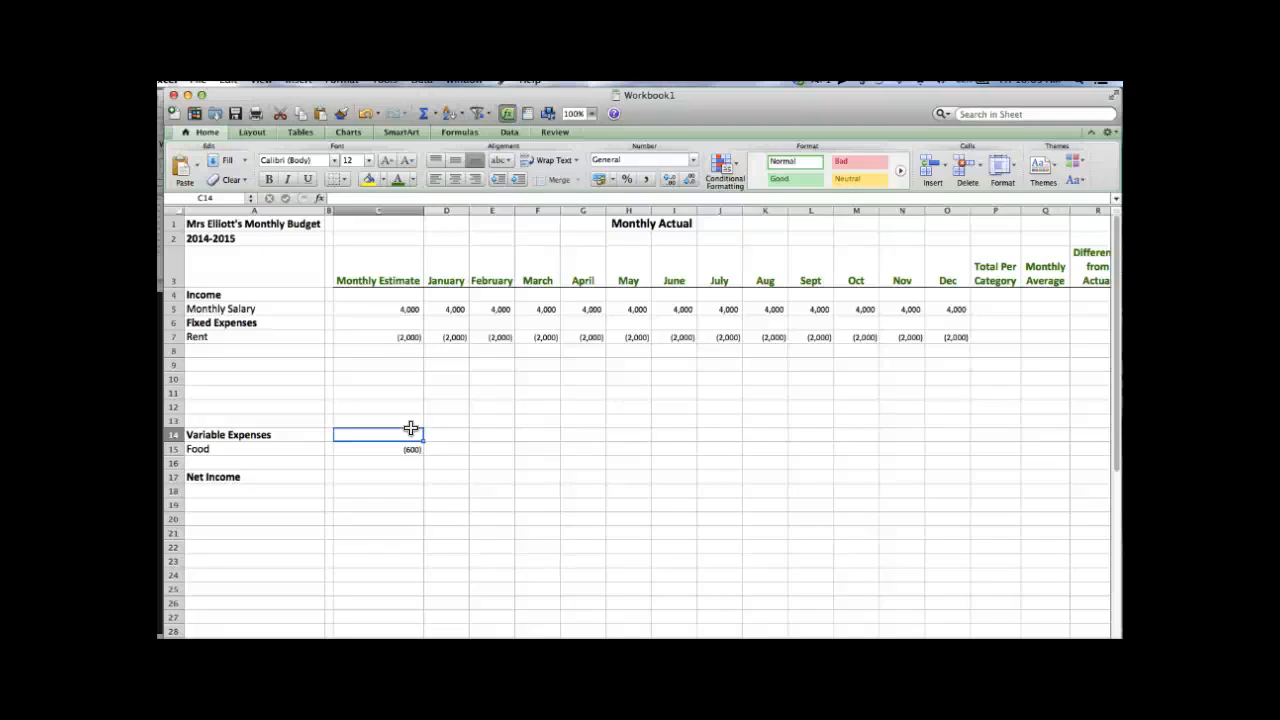
key("Down")
key("Down")
key("Down")
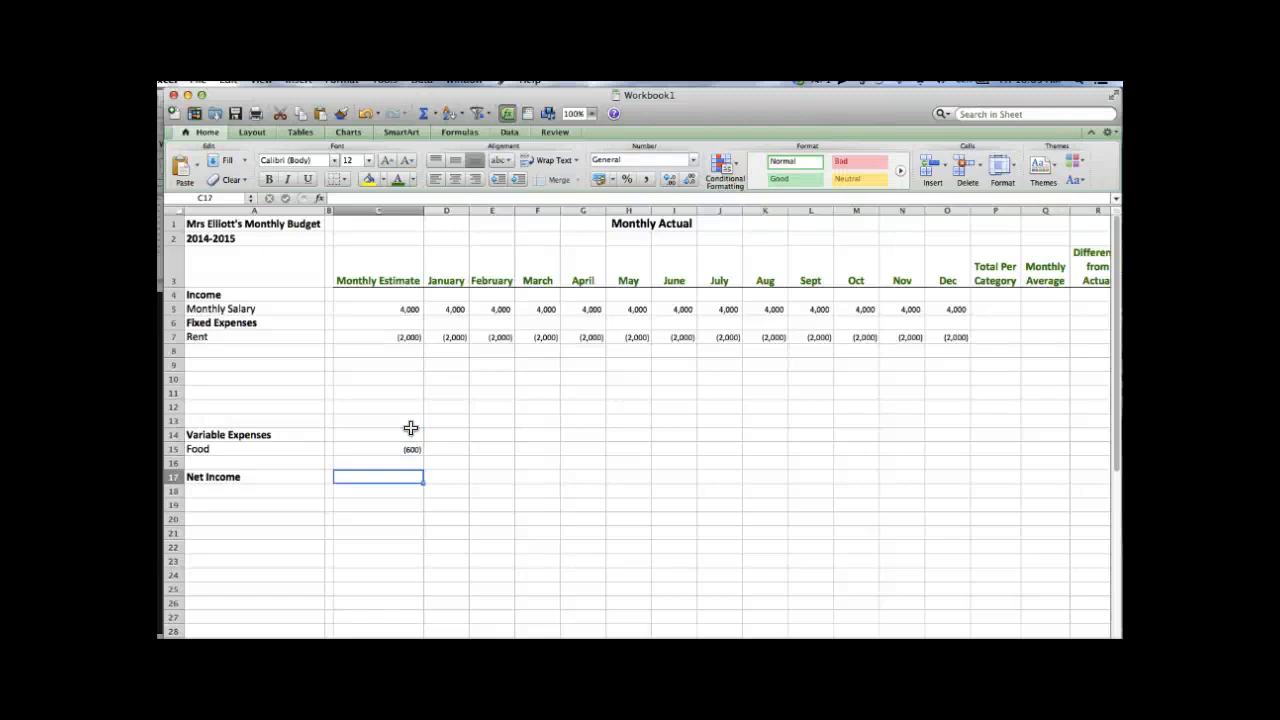
left_click(407, 309)
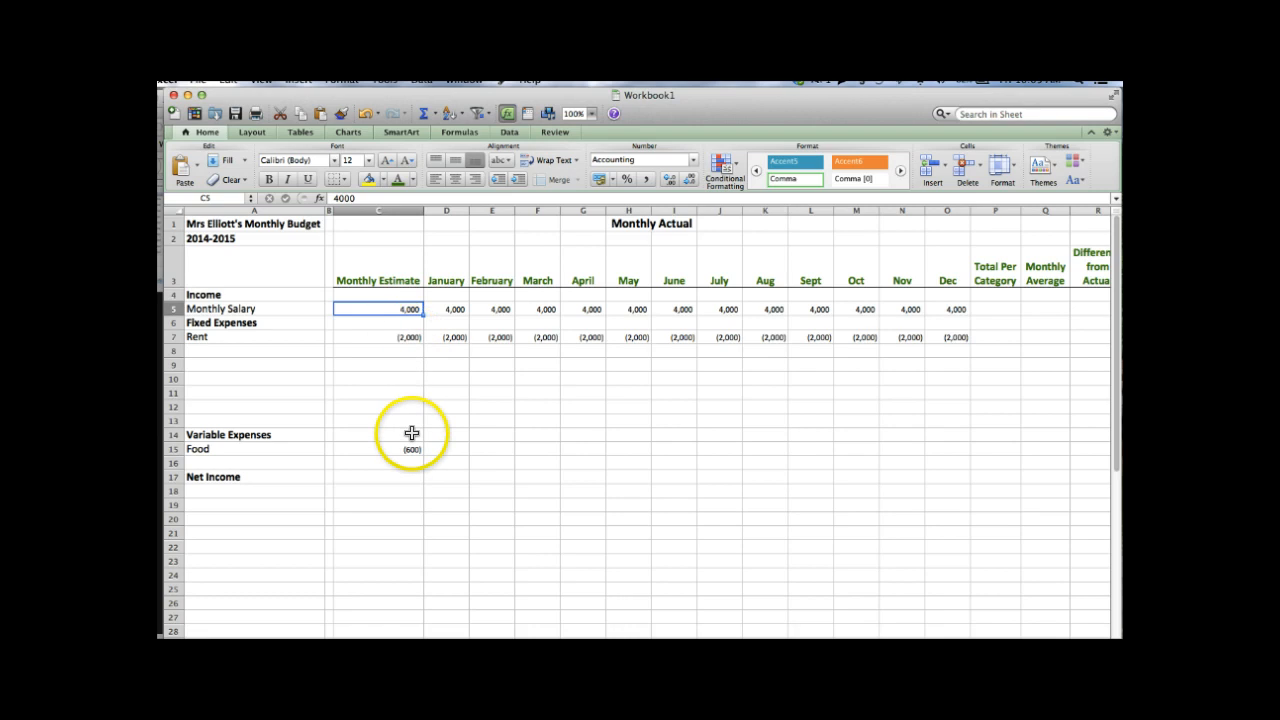
left_click(231, 464)
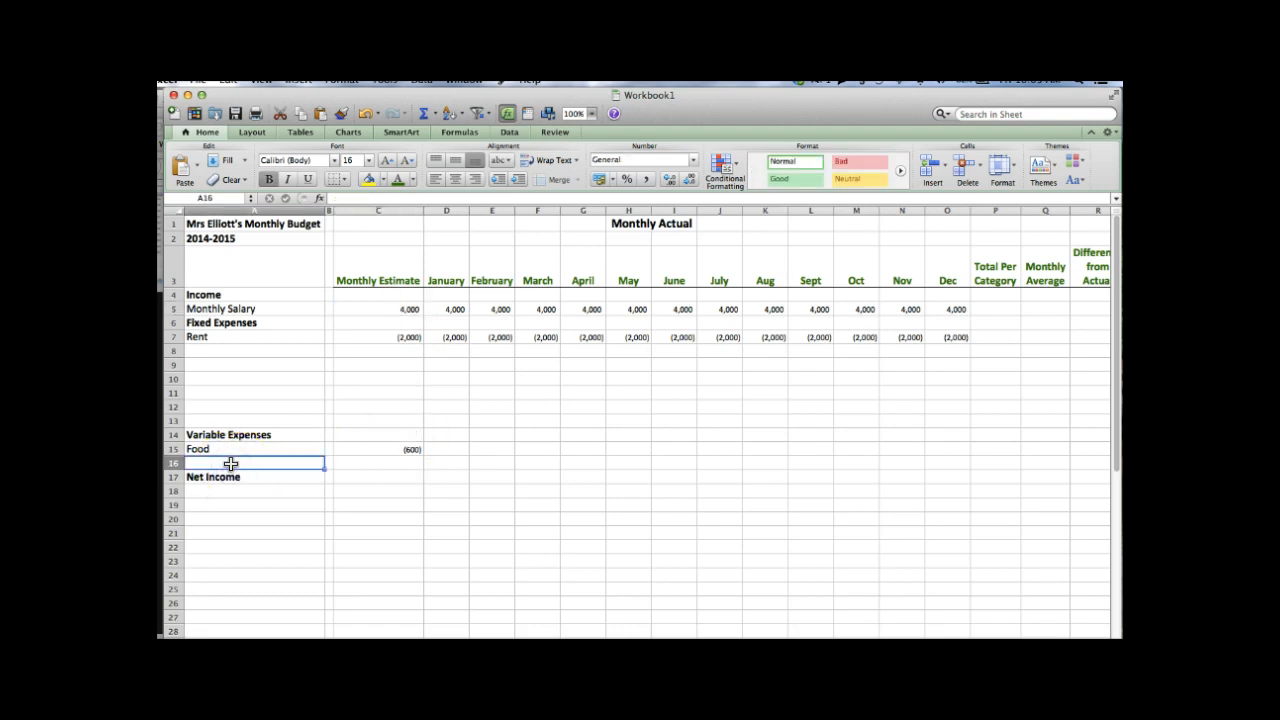
left_click(174, 461)
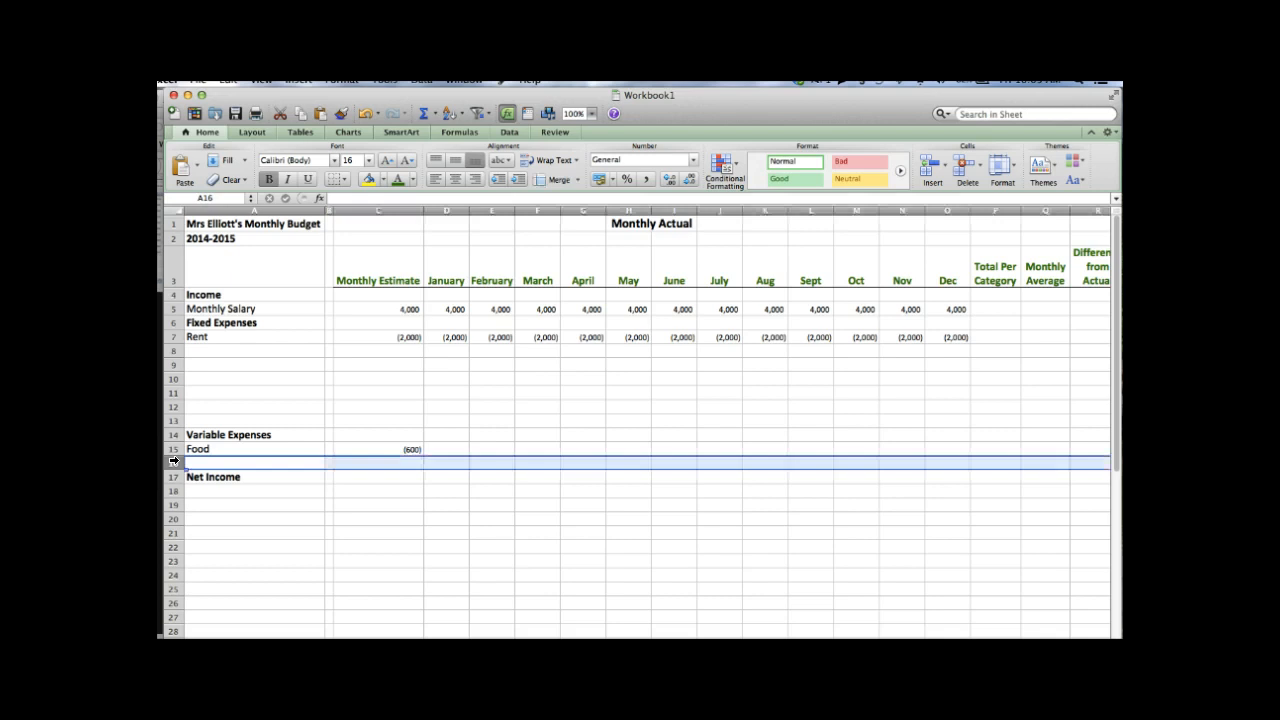
- Insert a blank row 17 above Net Income and label it 'Total Expenses (outflow)'
right_click(174, 461)
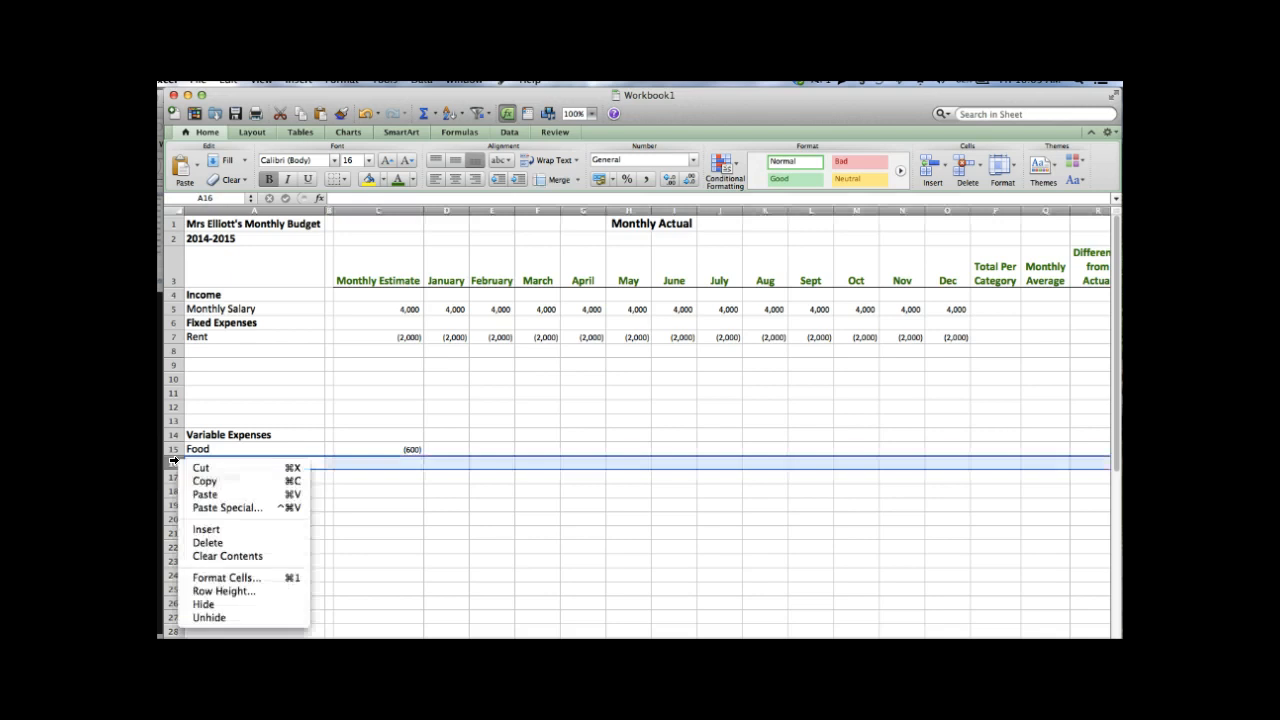
left_click(207, 530)
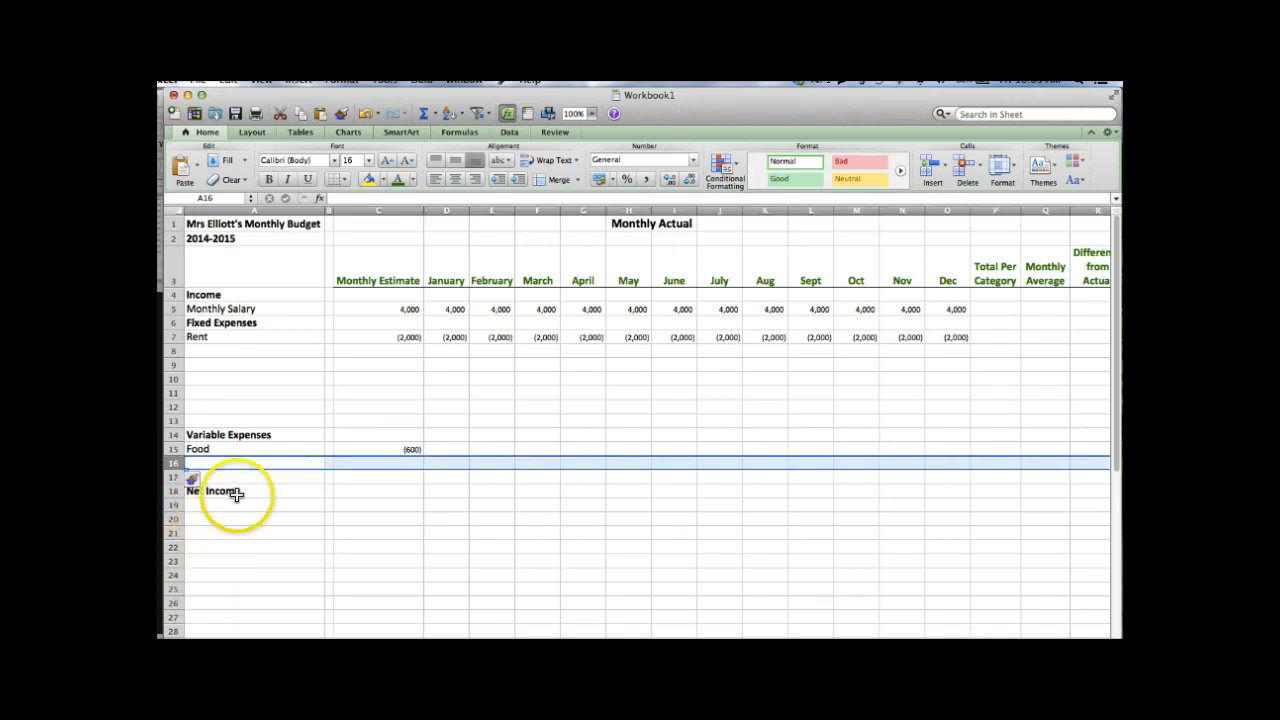
left_click(265, 478)
left_click(262, 474)
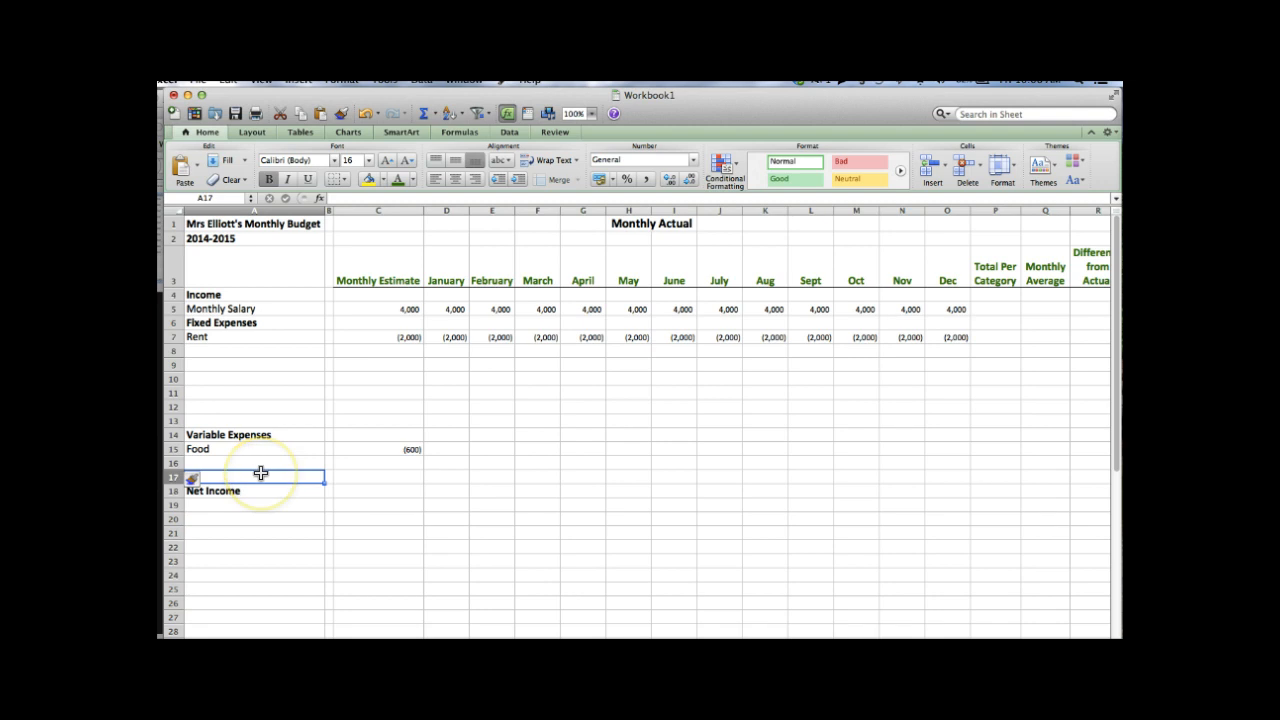
left_click(257, 475)
type("Total")
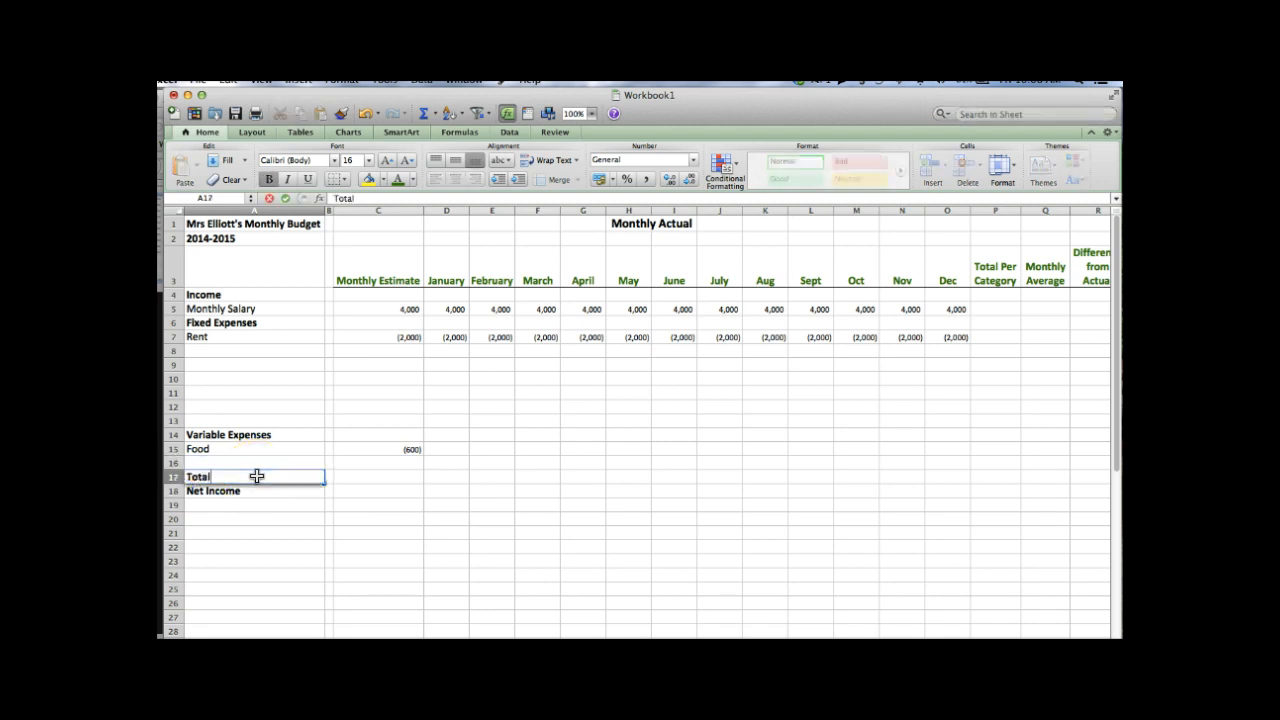
type(" Expenses (outflow)")
key("Return")
key("Up")
key("Right")
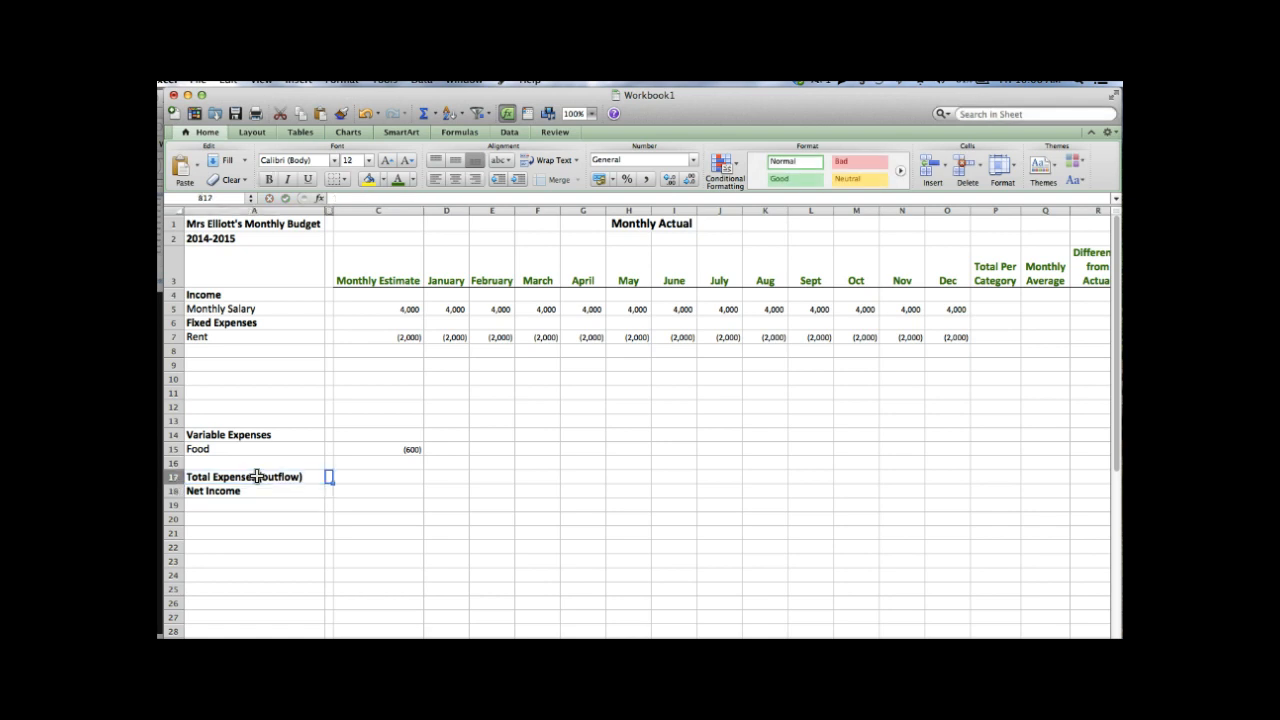
key("Right")
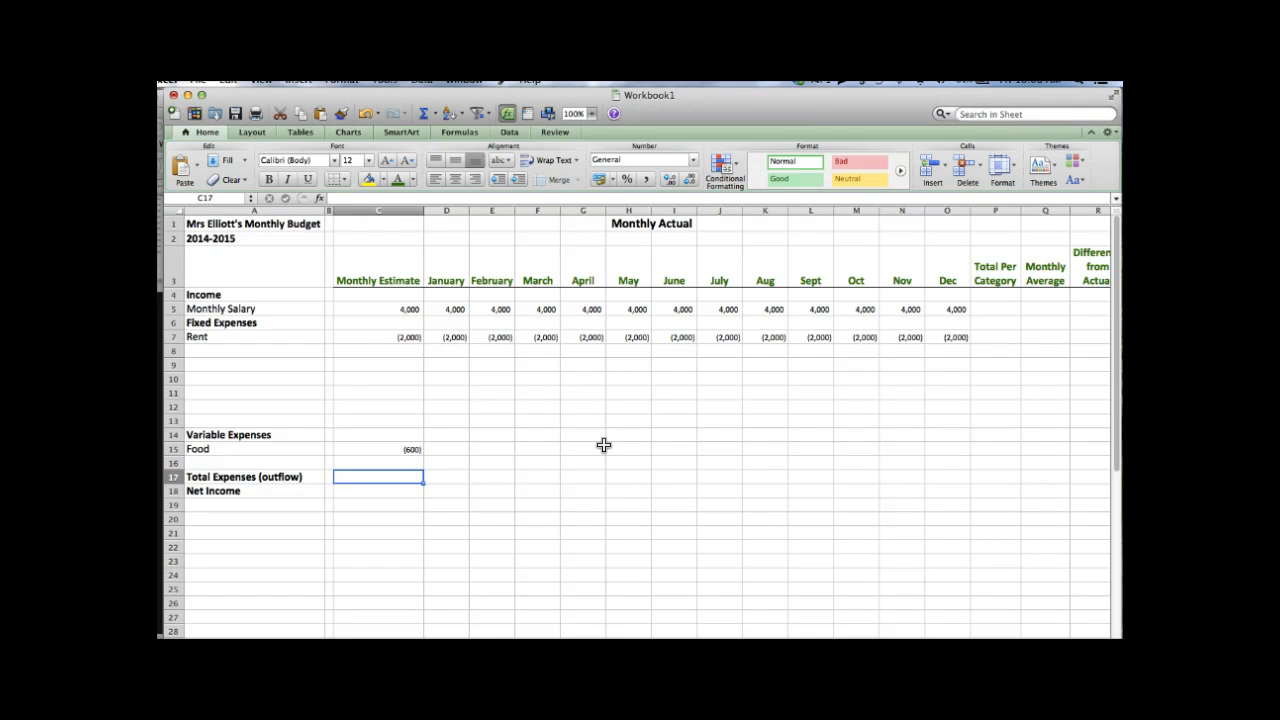
- Enter =SUM(C7:C16) in C17 so the expenses estimate shows (2,600)
type("=")
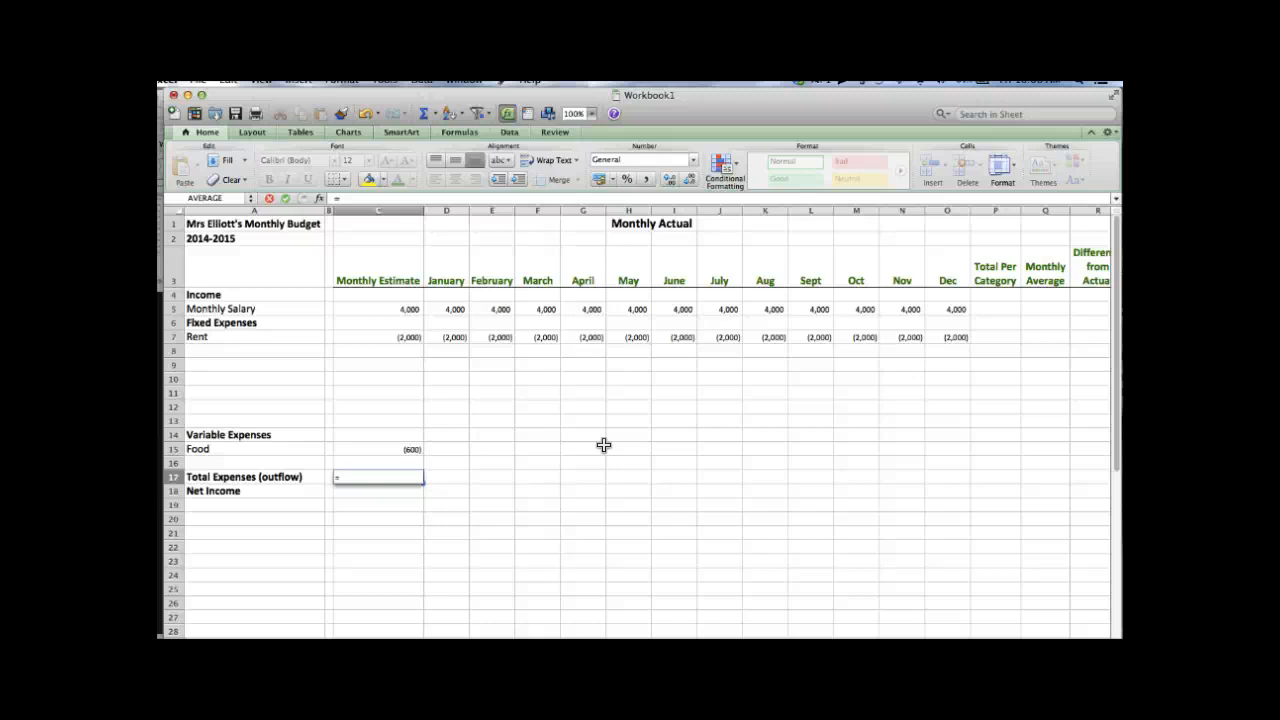
type("sum")
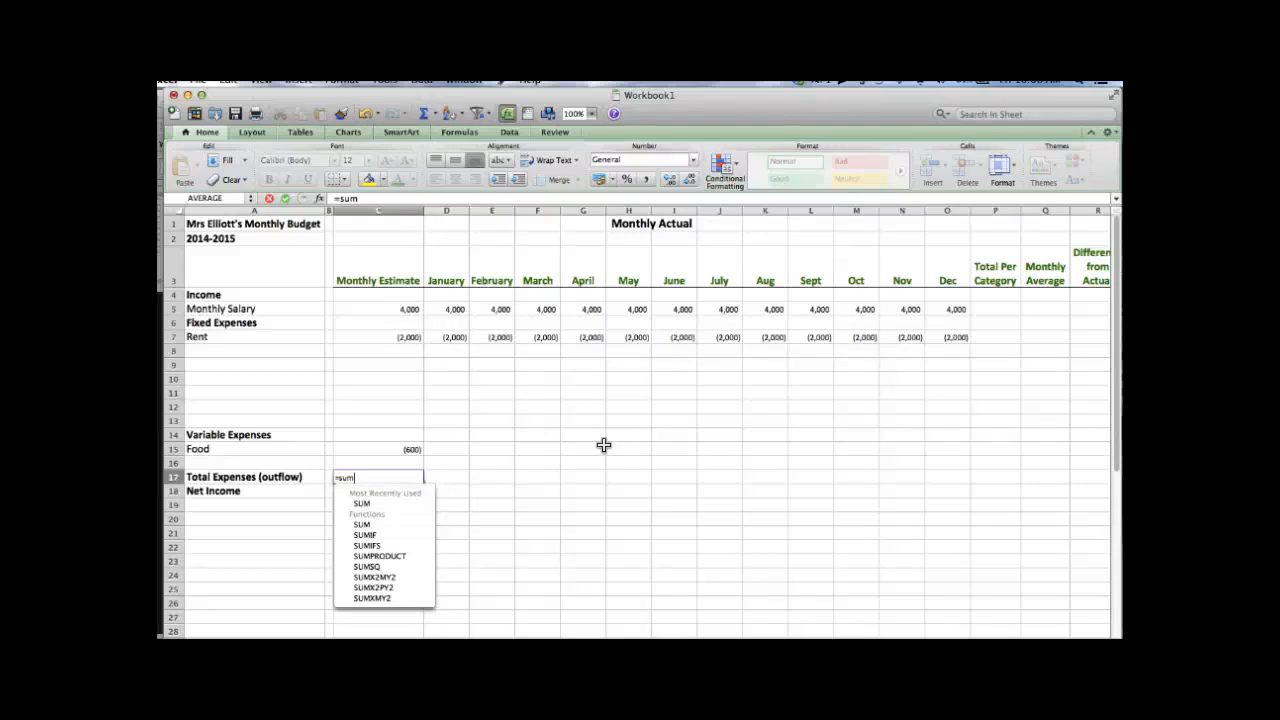
type("(")
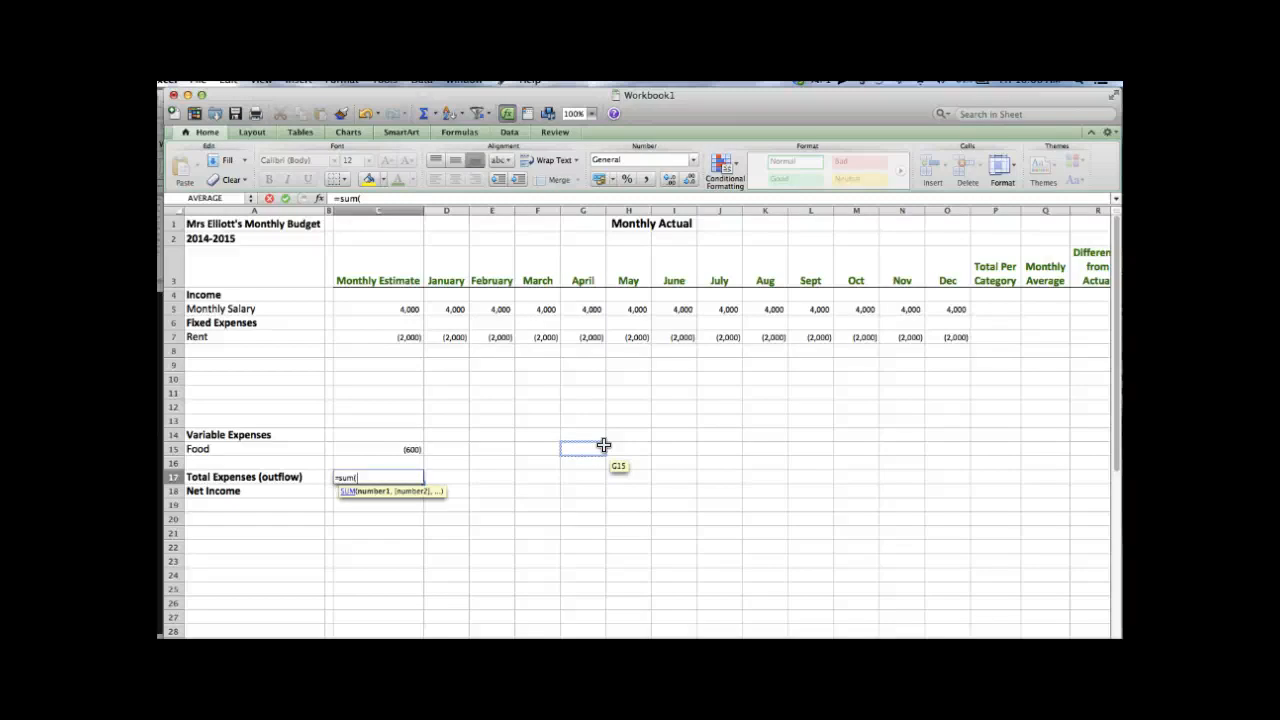
key("Up")
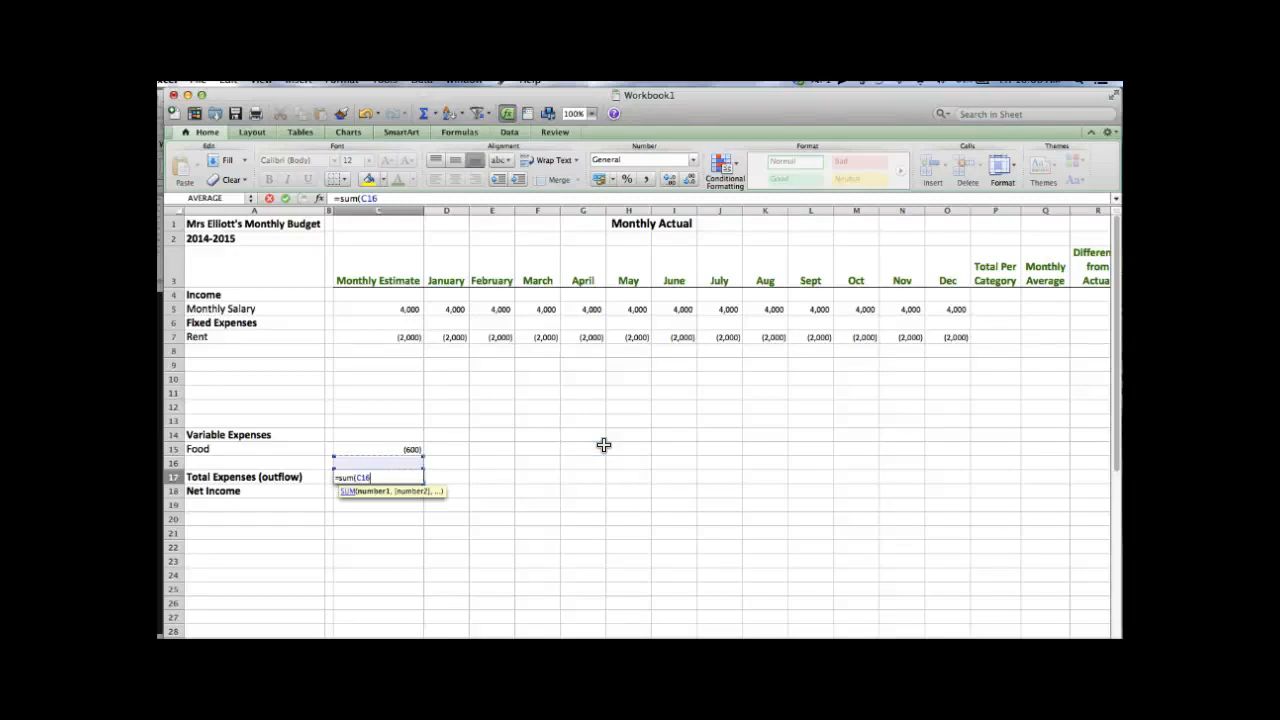
key("shift+Up")
key("shift+Up")
key("shift+Up")
key("shift+Up")
key("shift+Up")
key("shift+Up")
key("shift+Up")
key("shift+Up")
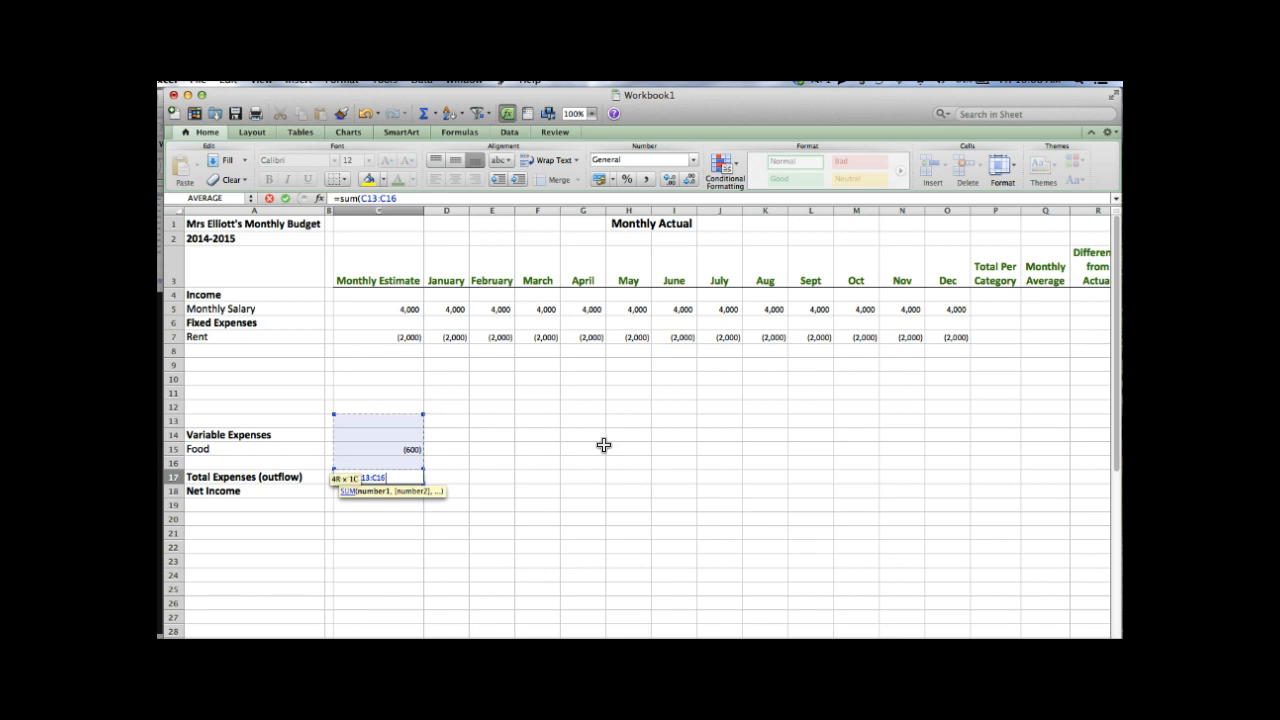
key("shift+Up")
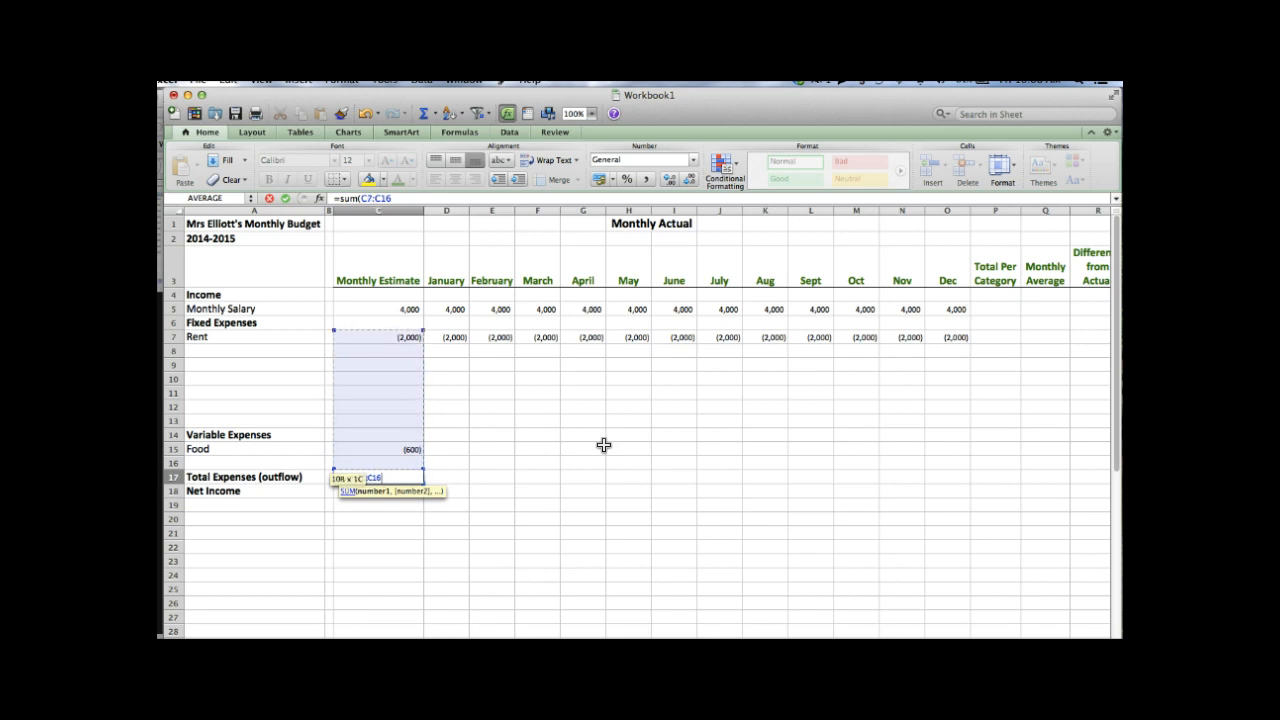
type(")")
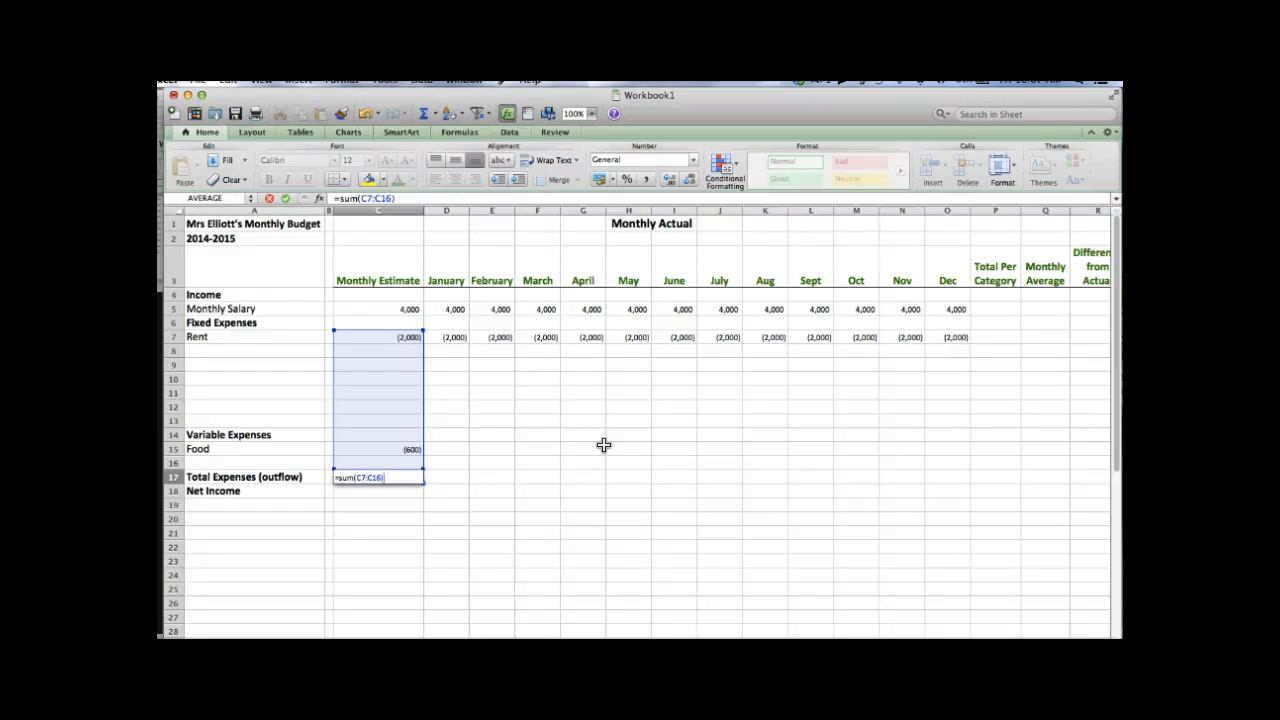
key("Return")
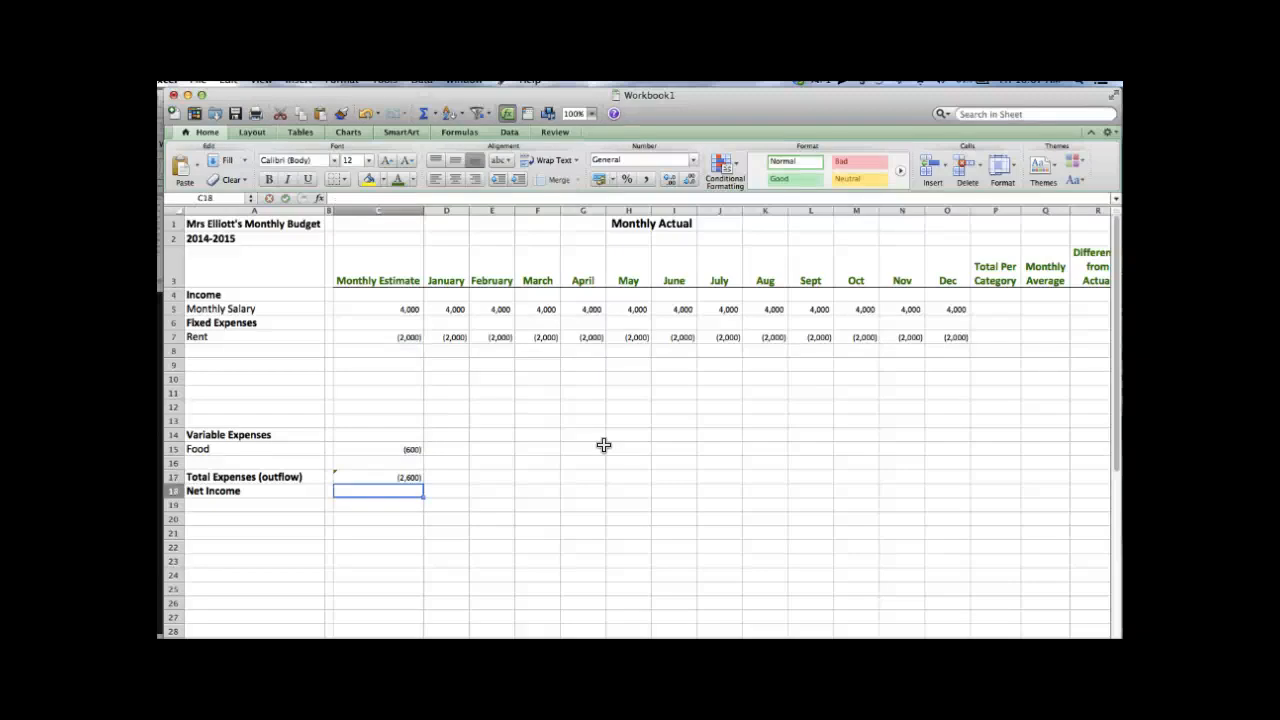
key("Up")
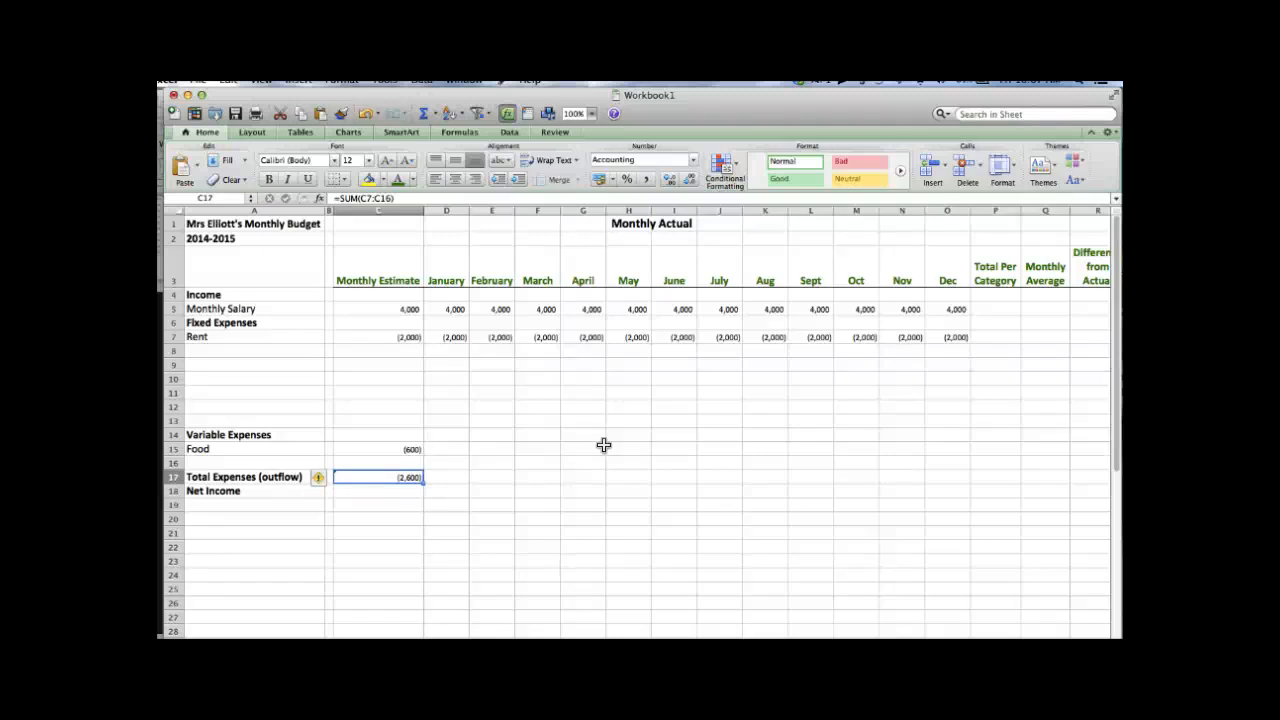
- Select row 17 from C17 through the Dec column O17
key("shift+Right")
key("shift+Right")
key("shift+Right")
key("shift+Right")
key("shift+Right")
key("shift+Right")
key("shift+Right")
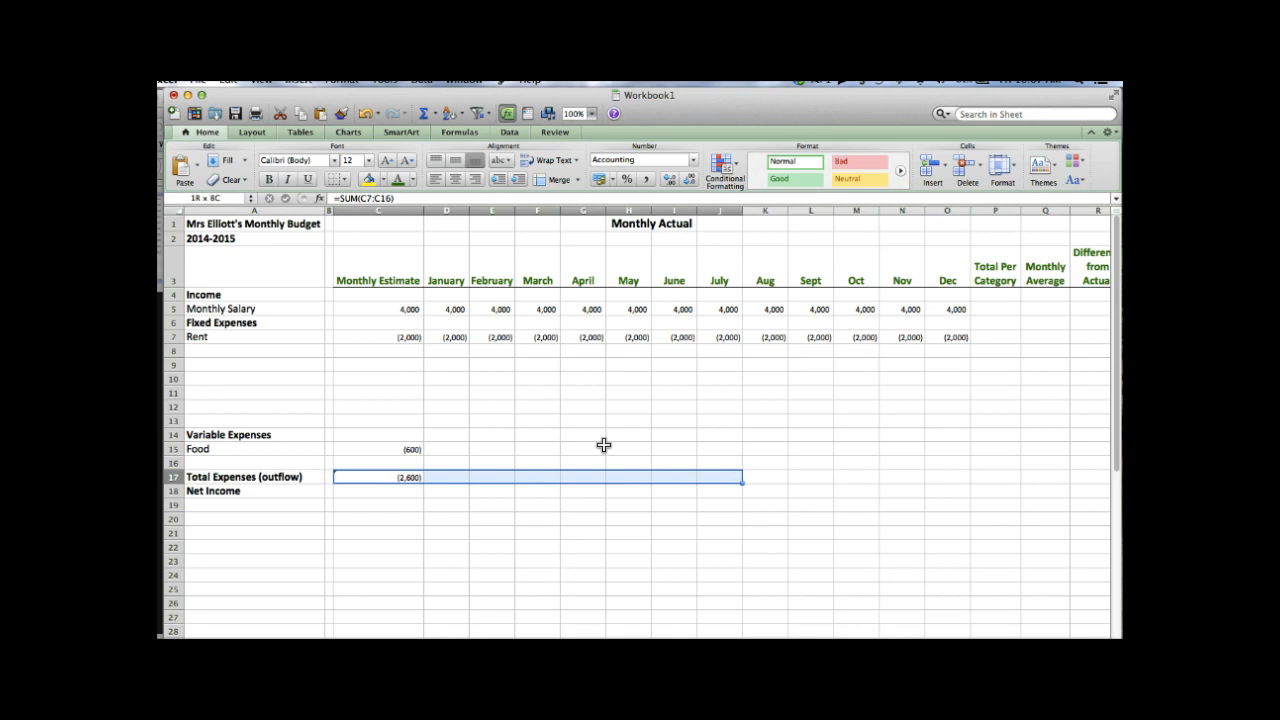
key("shift+Right")
key("shift+Right")
key("shift+Right")
key("shift+Right")
key("shift+Right")
key("shift+Right")
key("shift+Left")
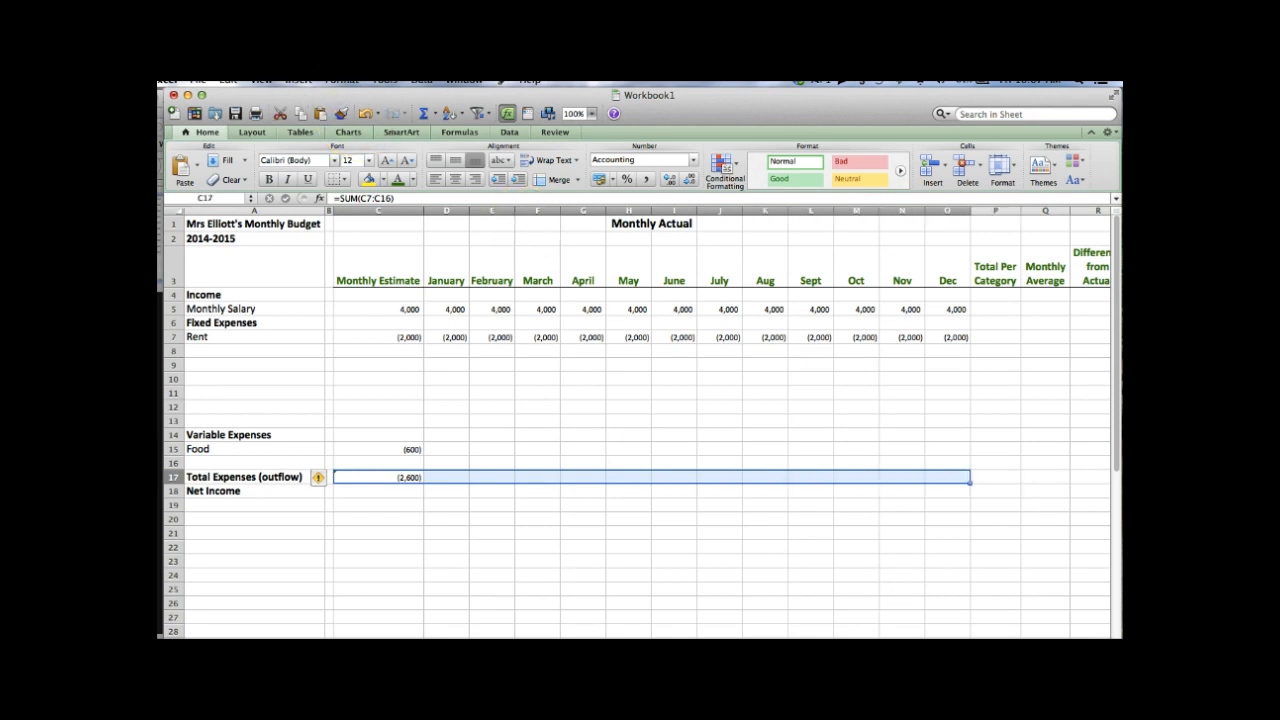
left_click(229, 80)
- Fill the C17 total formula right through O17, each month showing (2,000)
mouse_move(255, 214)
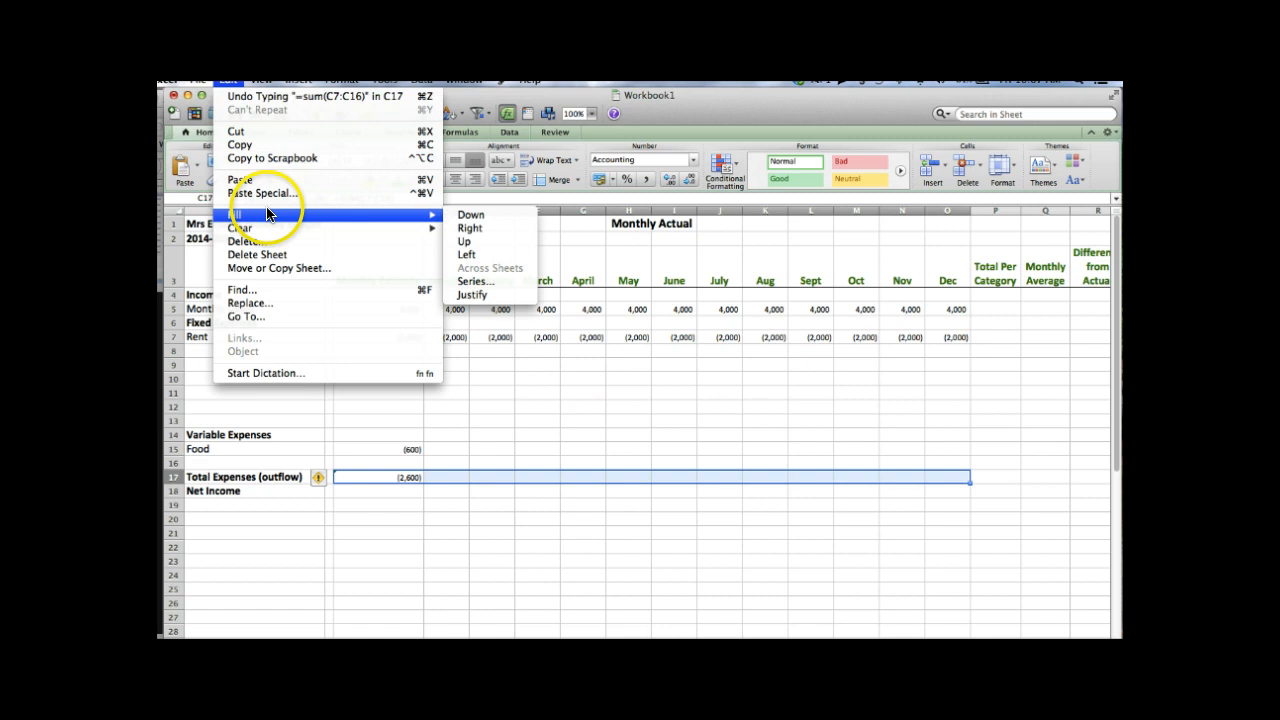
left_click(472, 229)
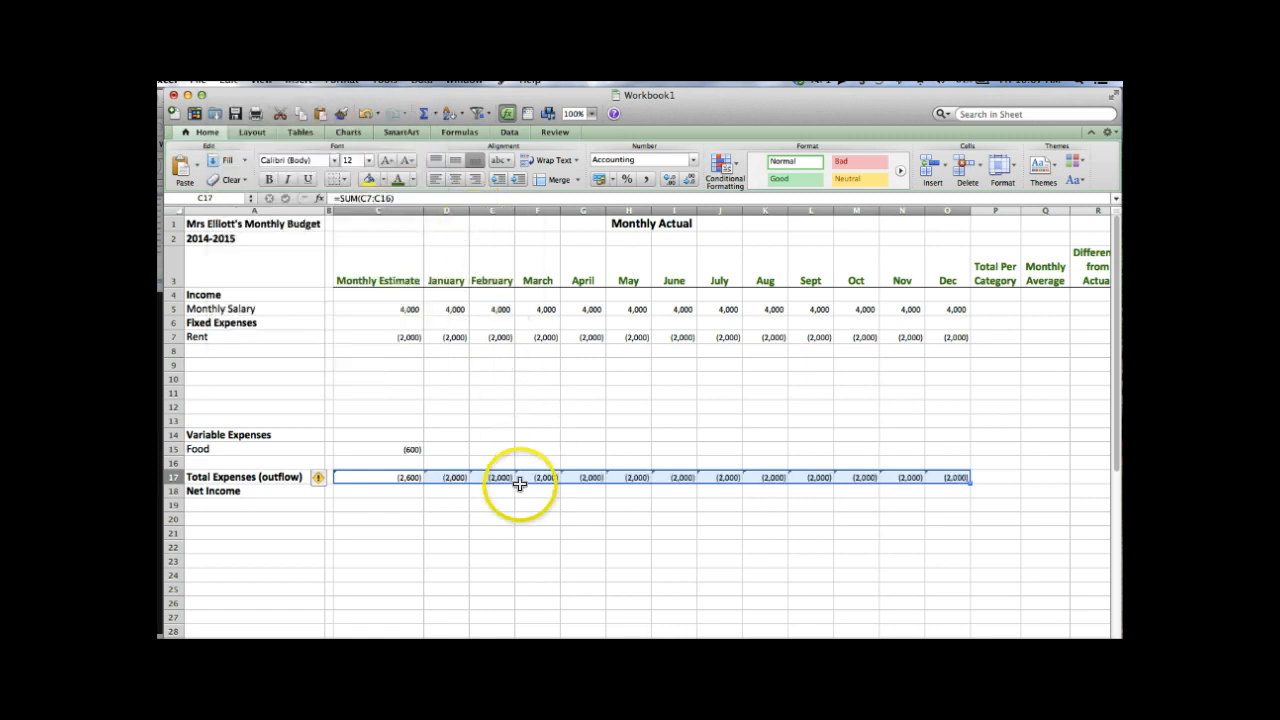
left_click(412, 488)
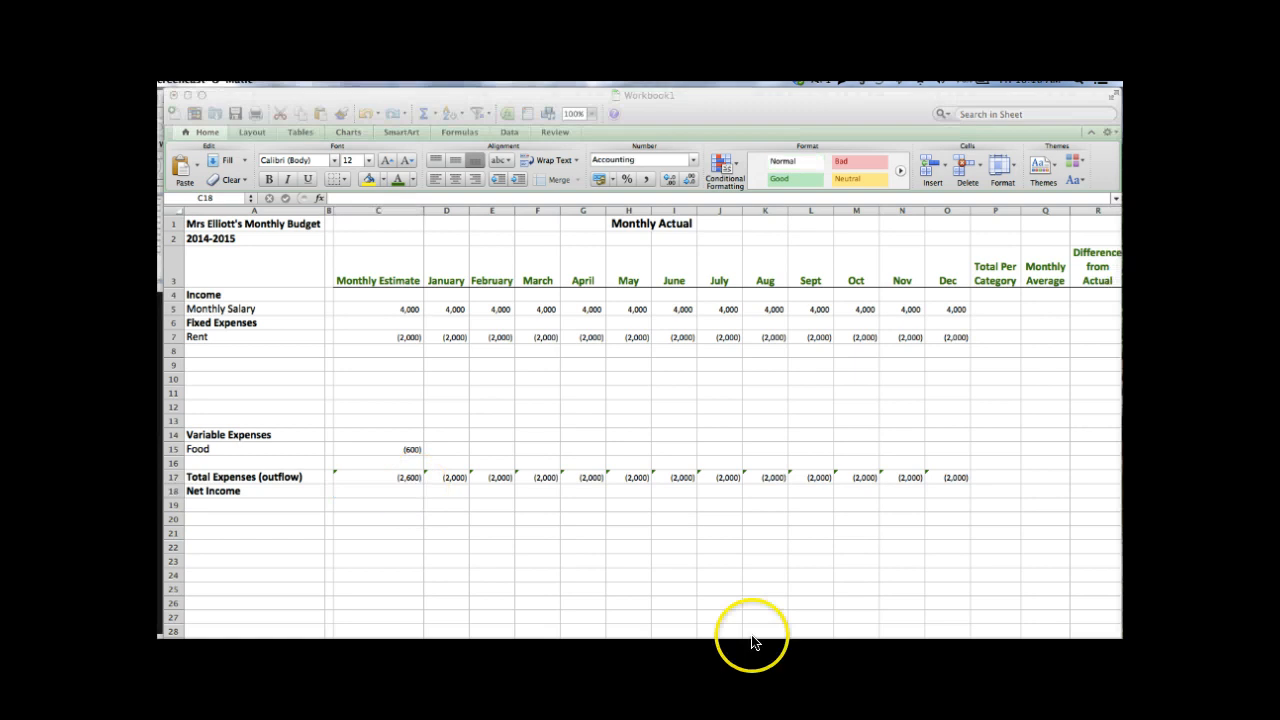
left_click(407, 491)
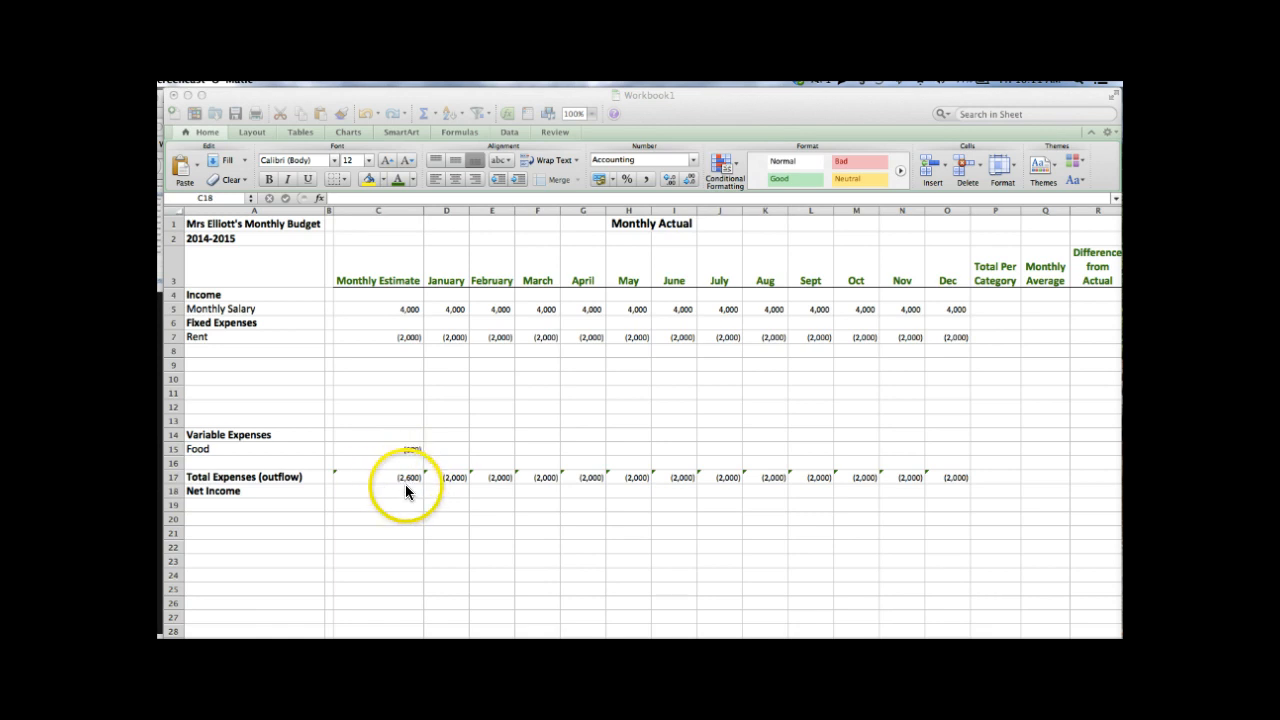
left_click(406, 487)
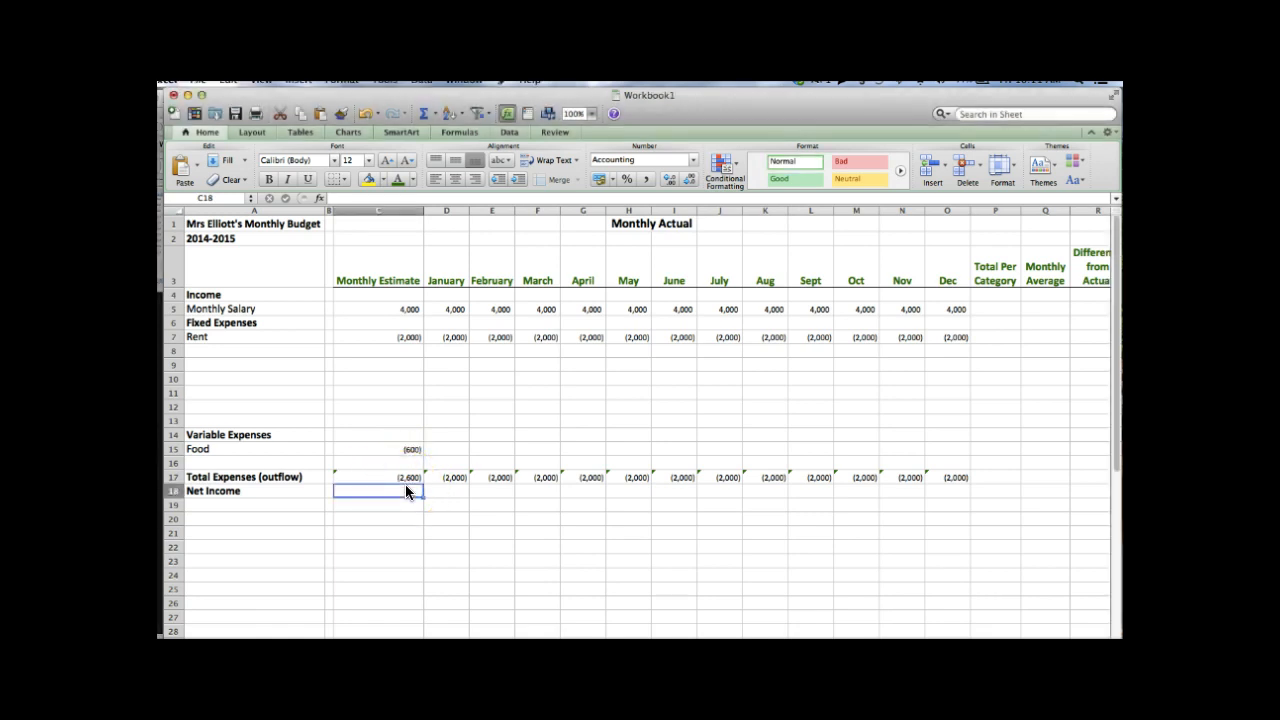
- Enter =C5+C17 in C18 so the Net Income estimate shows 1,400
type("=")
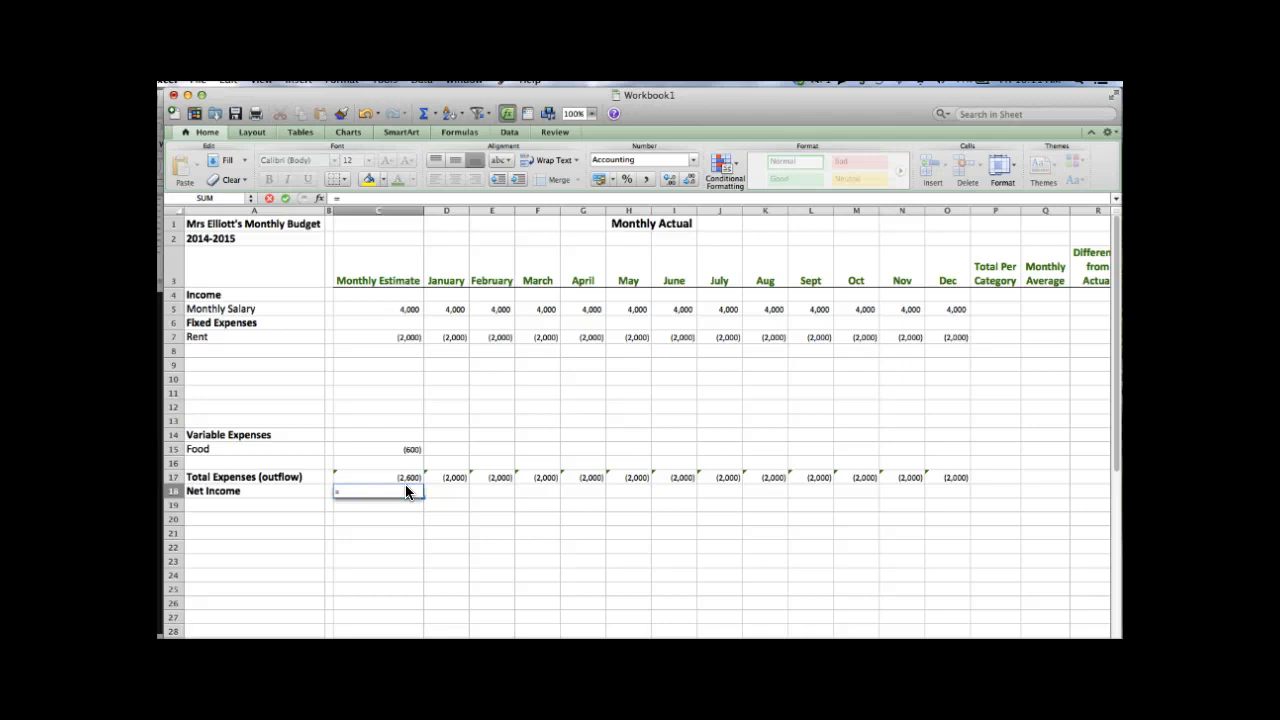
left_click(405, 337)
left_click(407, 310)
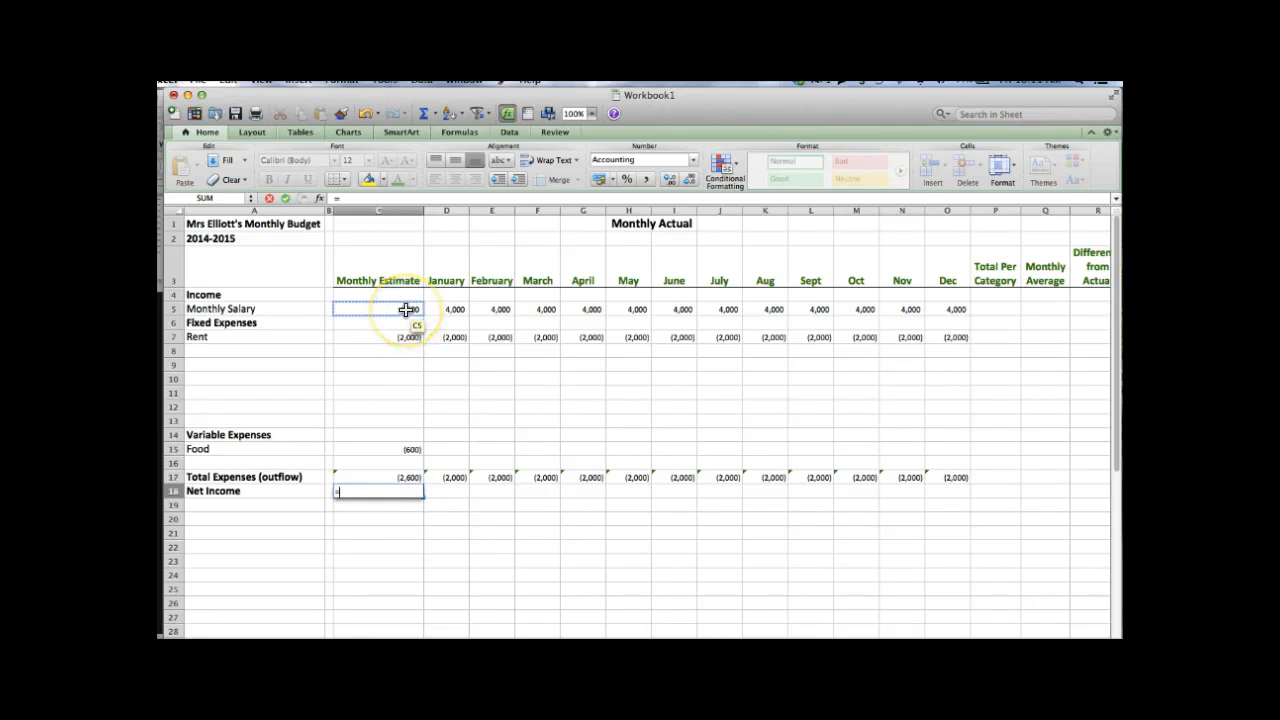
left_click(406, 310)
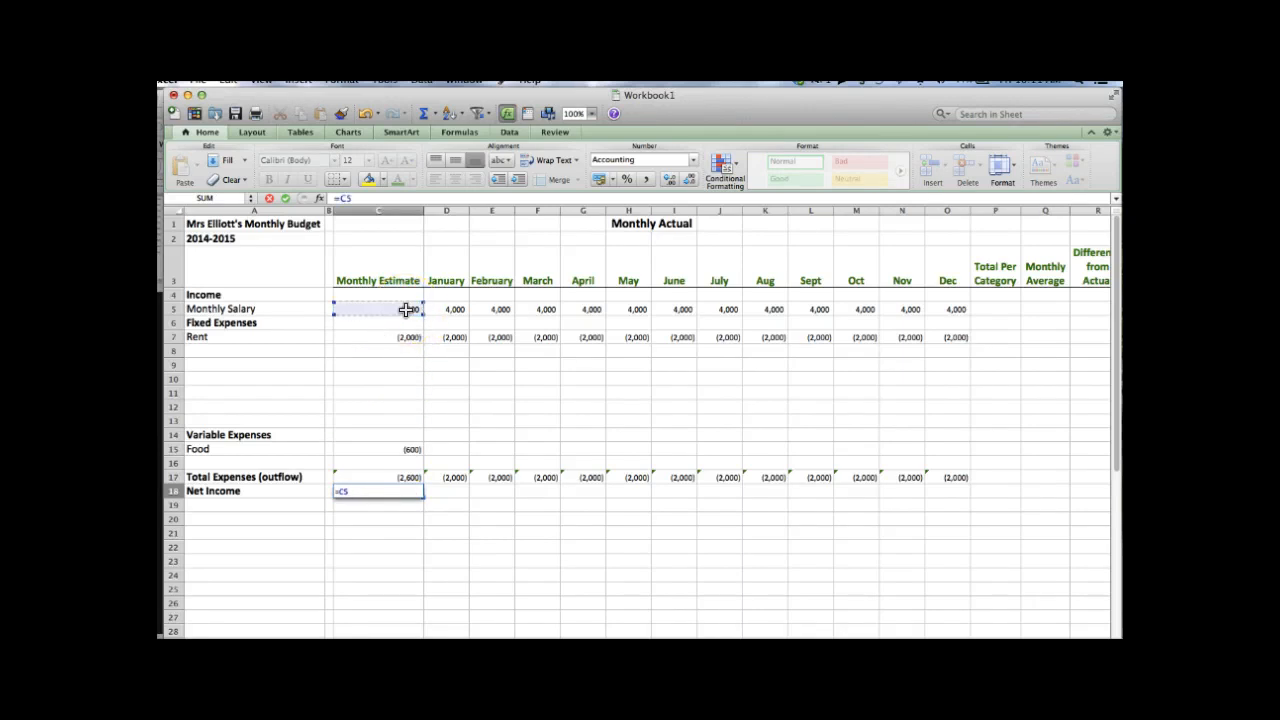
type("+")
left_click(412, 477)
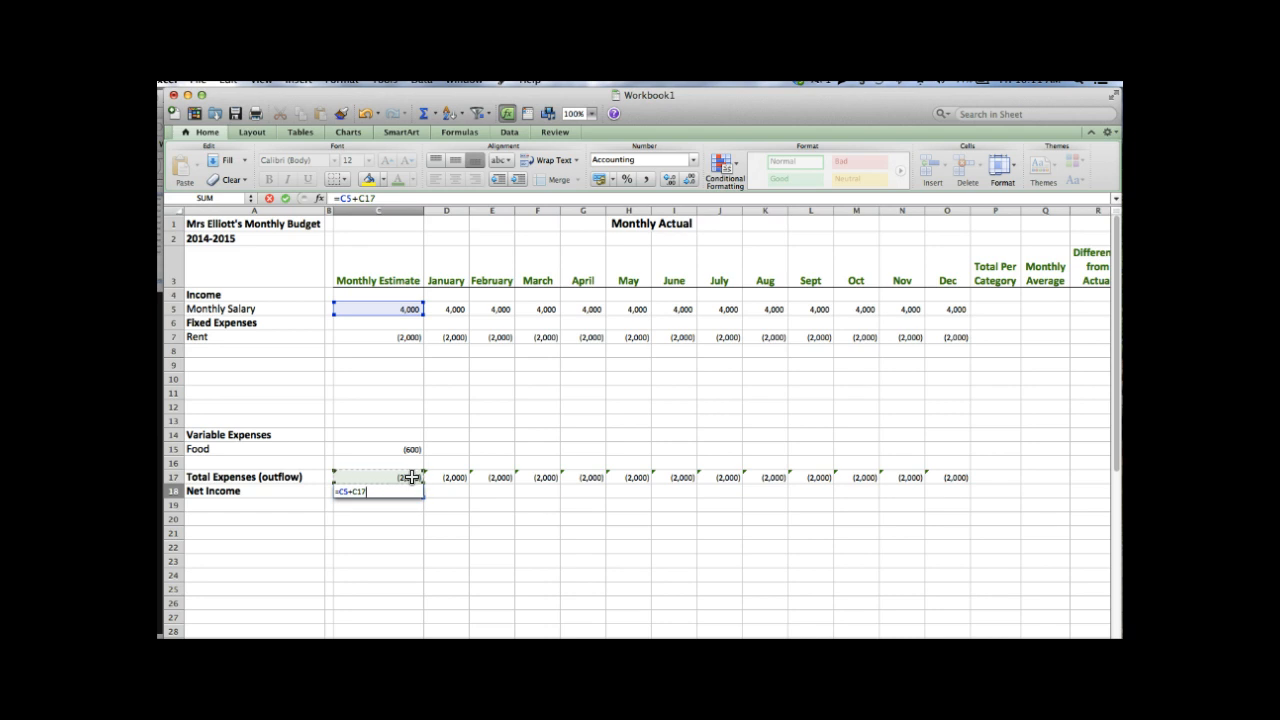
key("Return")
left_click(418, 506)
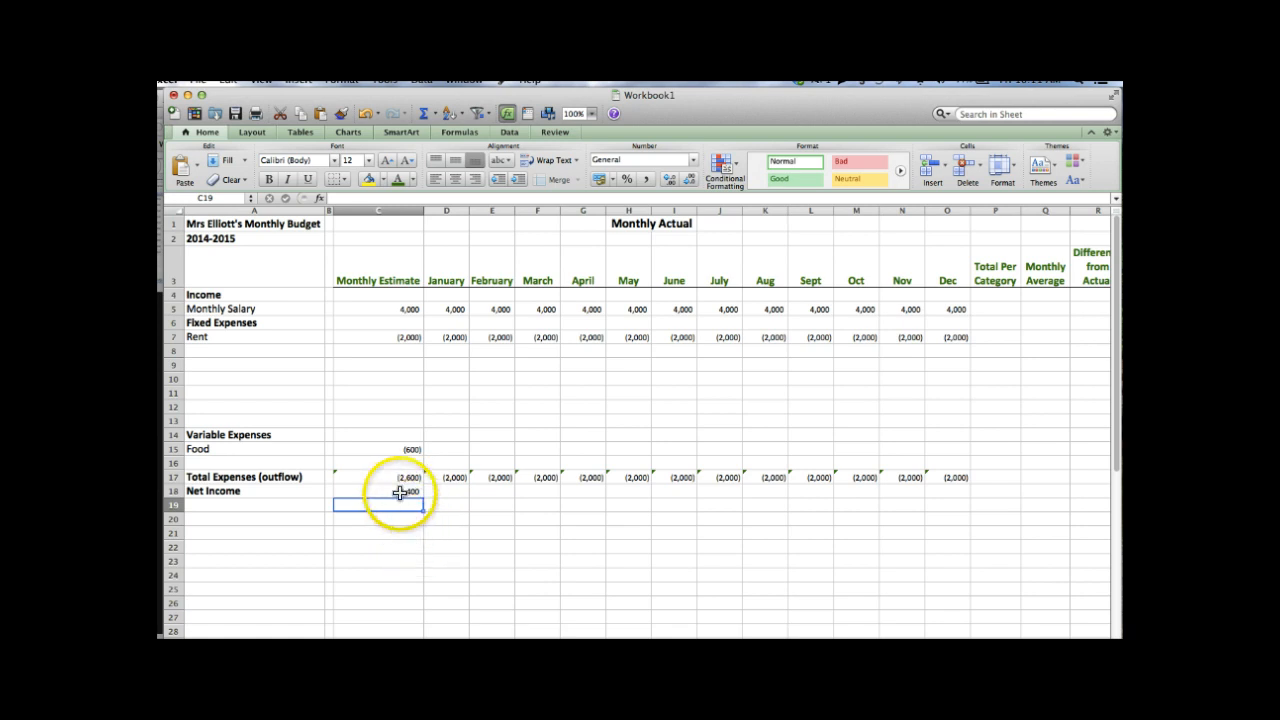
left_click(400, 492)
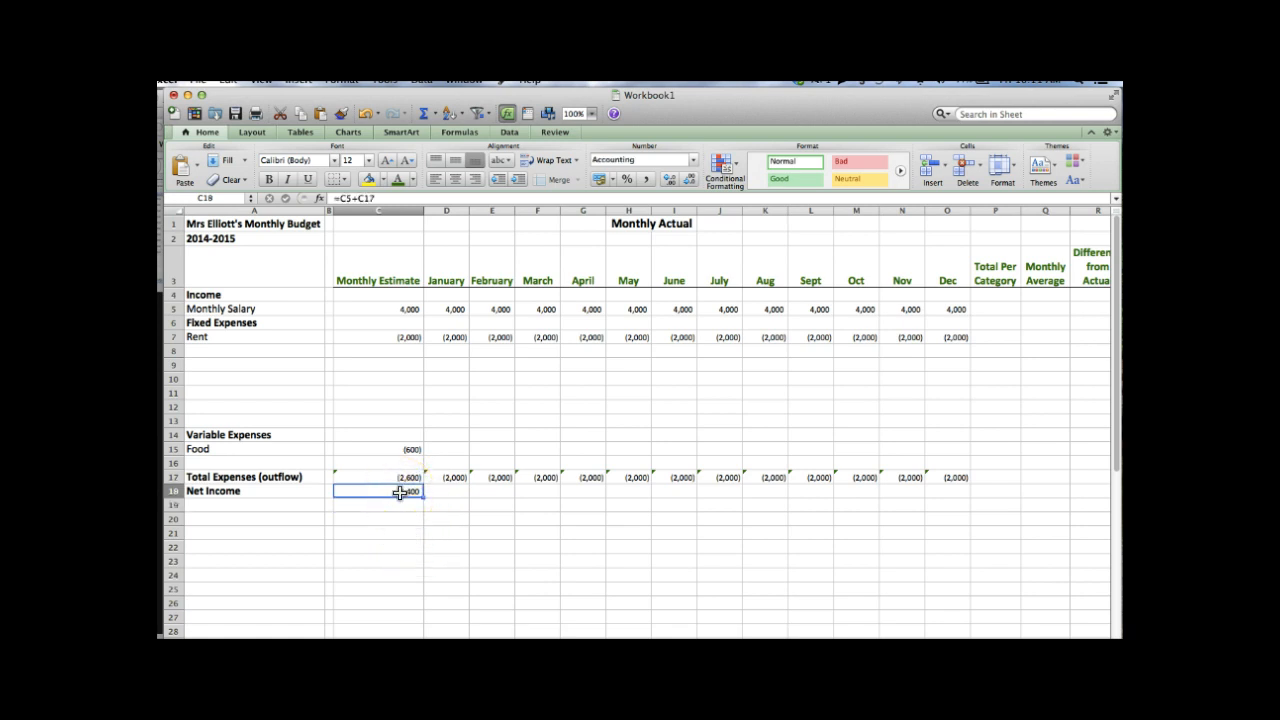
key("shift+Right")
key("shift+Right")
key("shift+Right")
key("shift+Right")
key("shift+Right")
key("shift+Right")
key("shift+Right")
key("shift+Right")
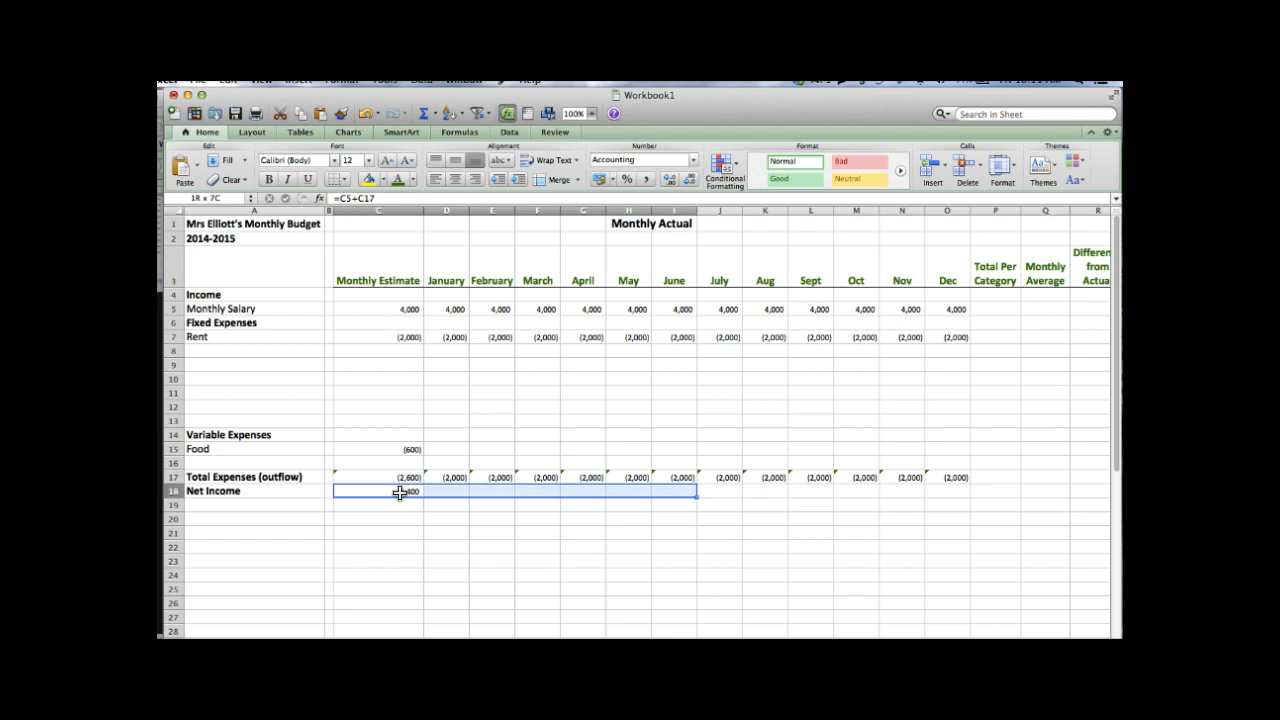
- Fill the C18 Net Income formula right through O18, each month showing 2,000
key("shift+Right")
key("shift+Right")
key("shift+Right")
key("shift+Right")
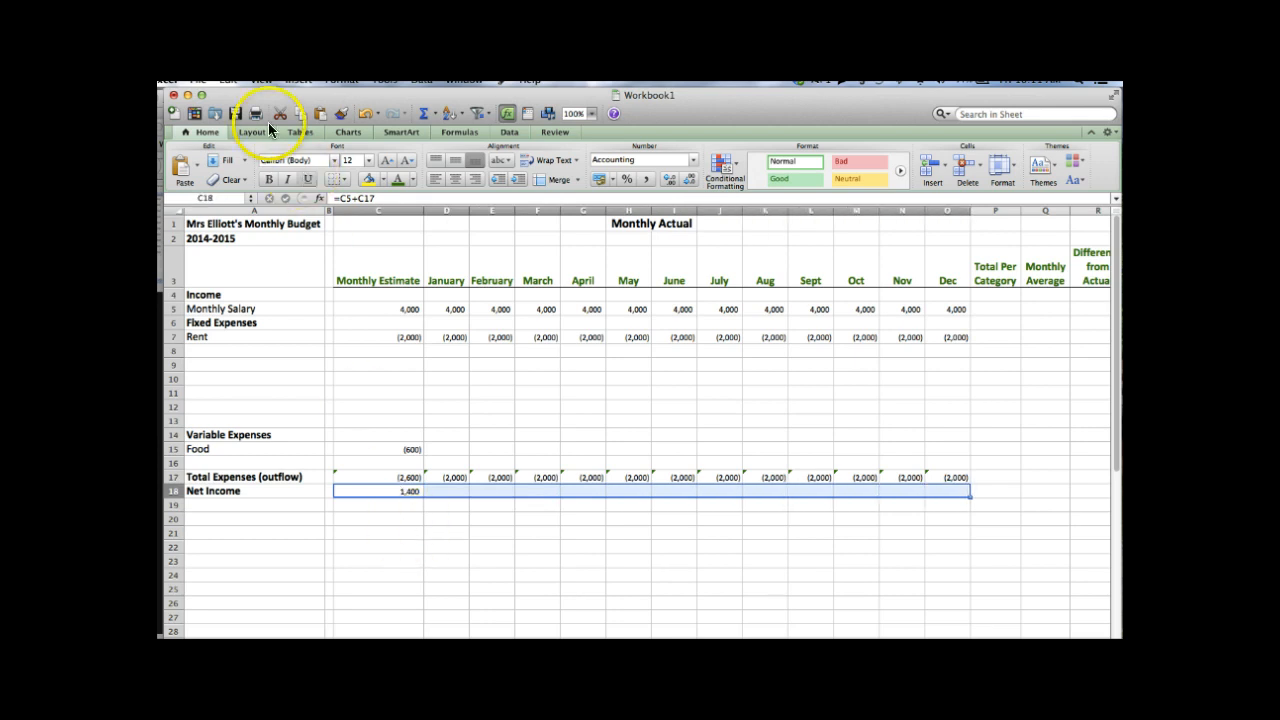
left_click(229, 80)
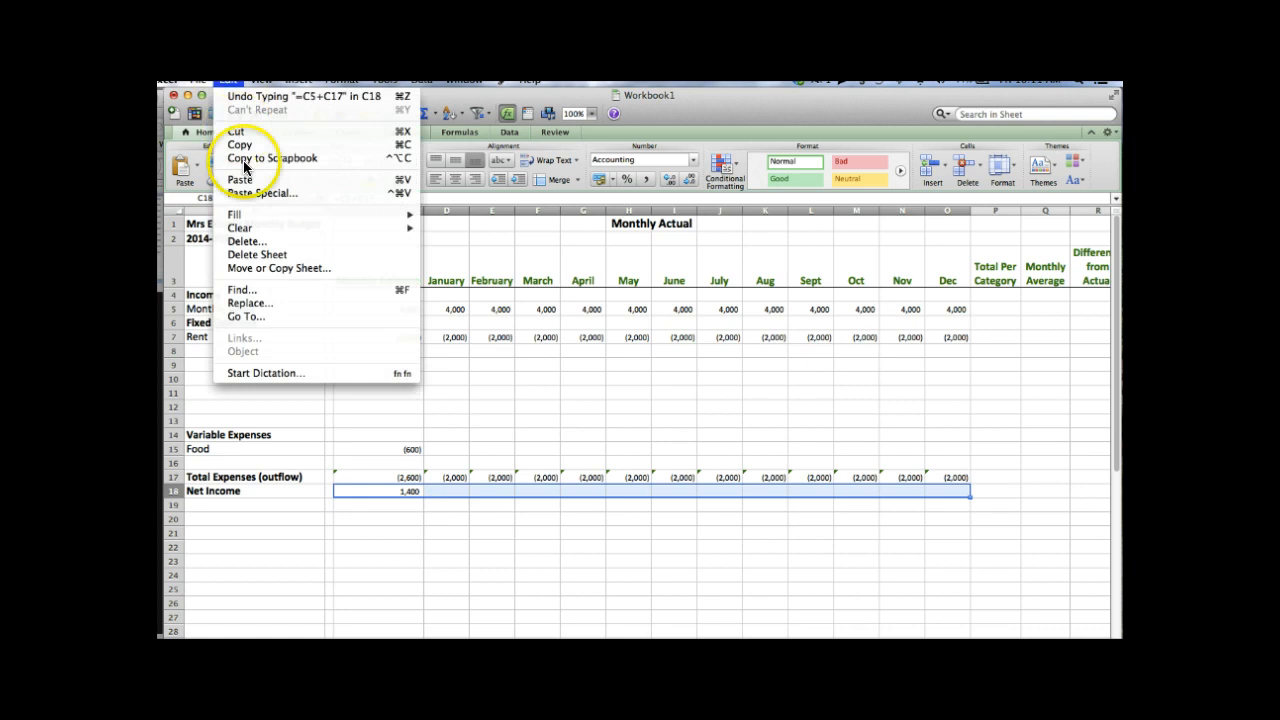
mouse_move(257, 214)
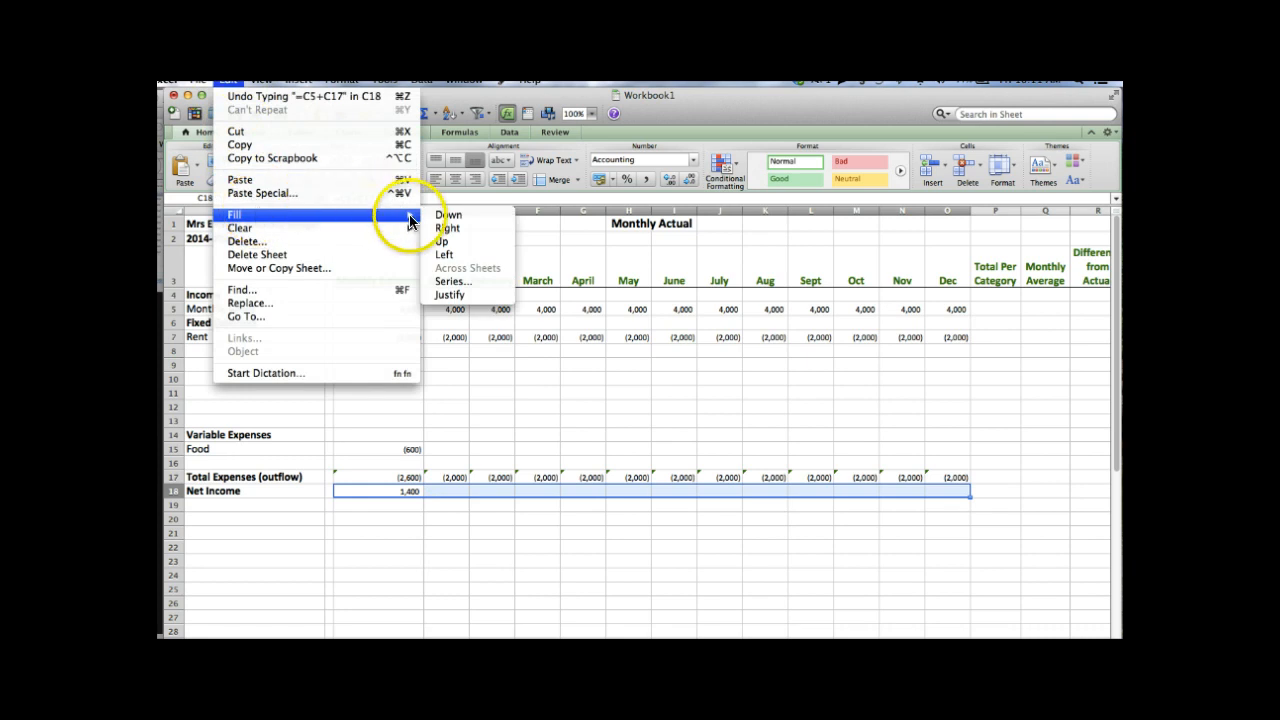
left_click(448, 229)
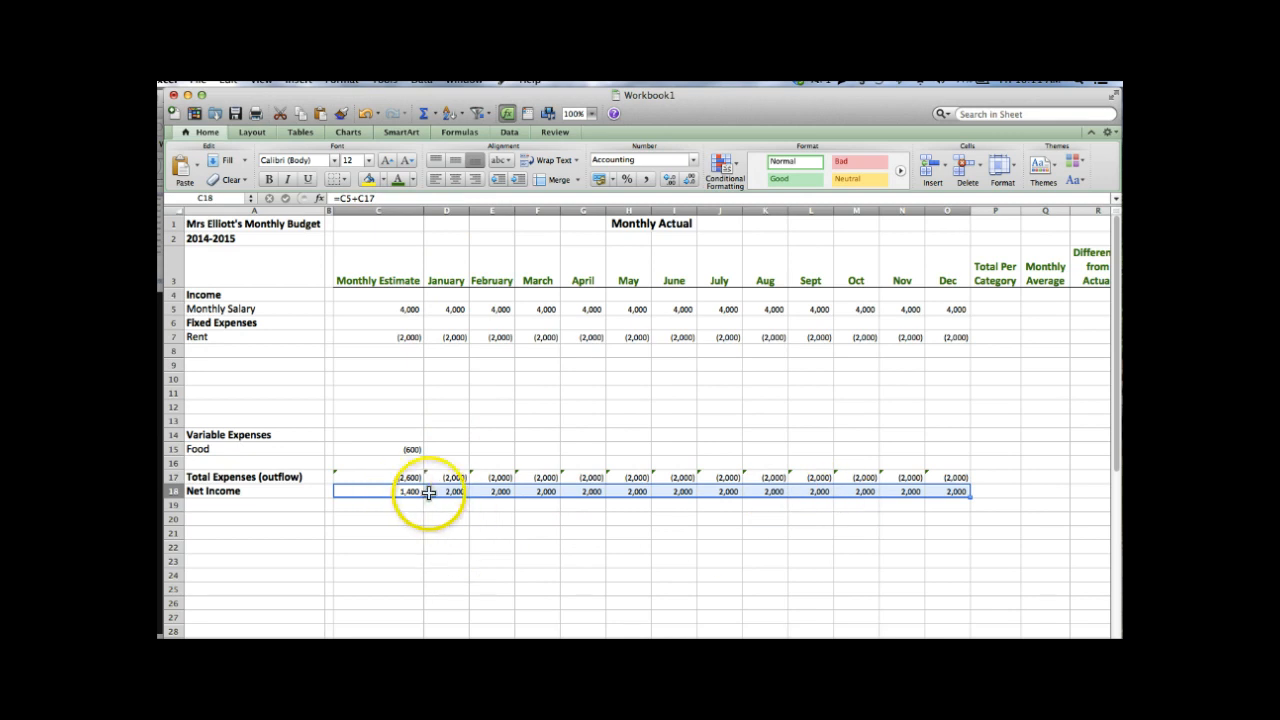
left_click(437, 449)
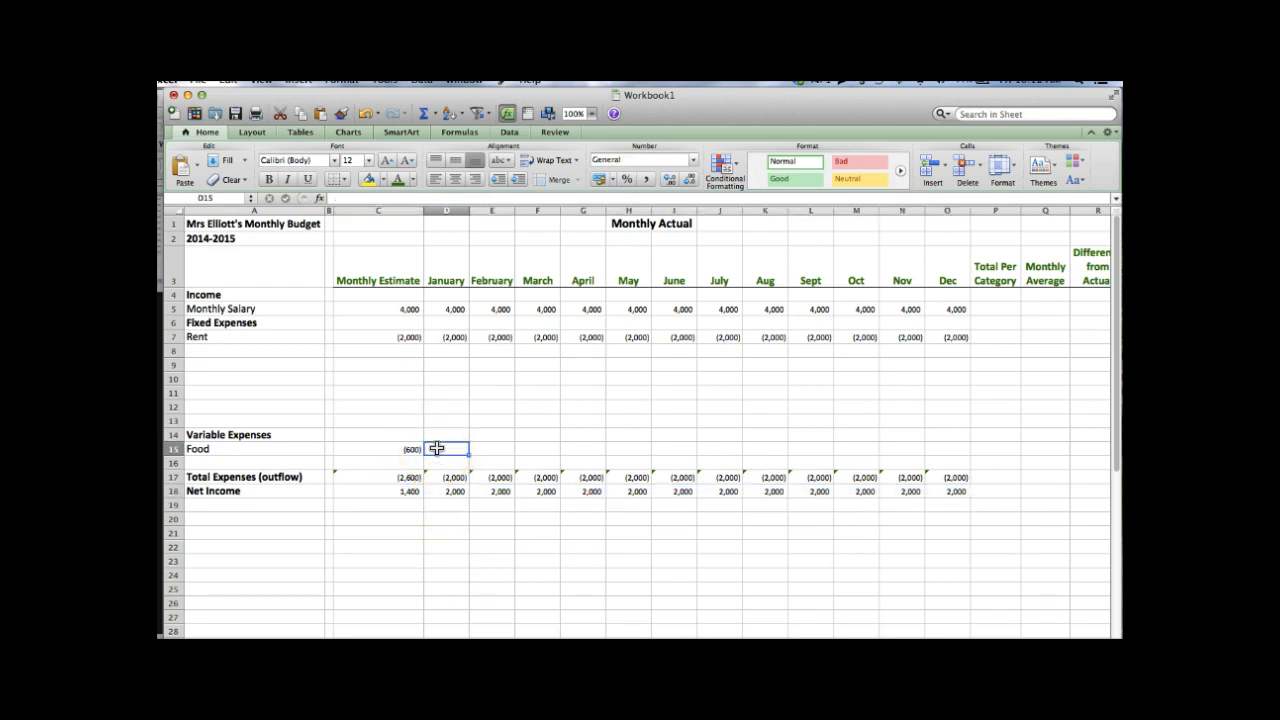
- Label A8 'Car Payment' and enter a -300 estimate in C8
left_click(263, 353)
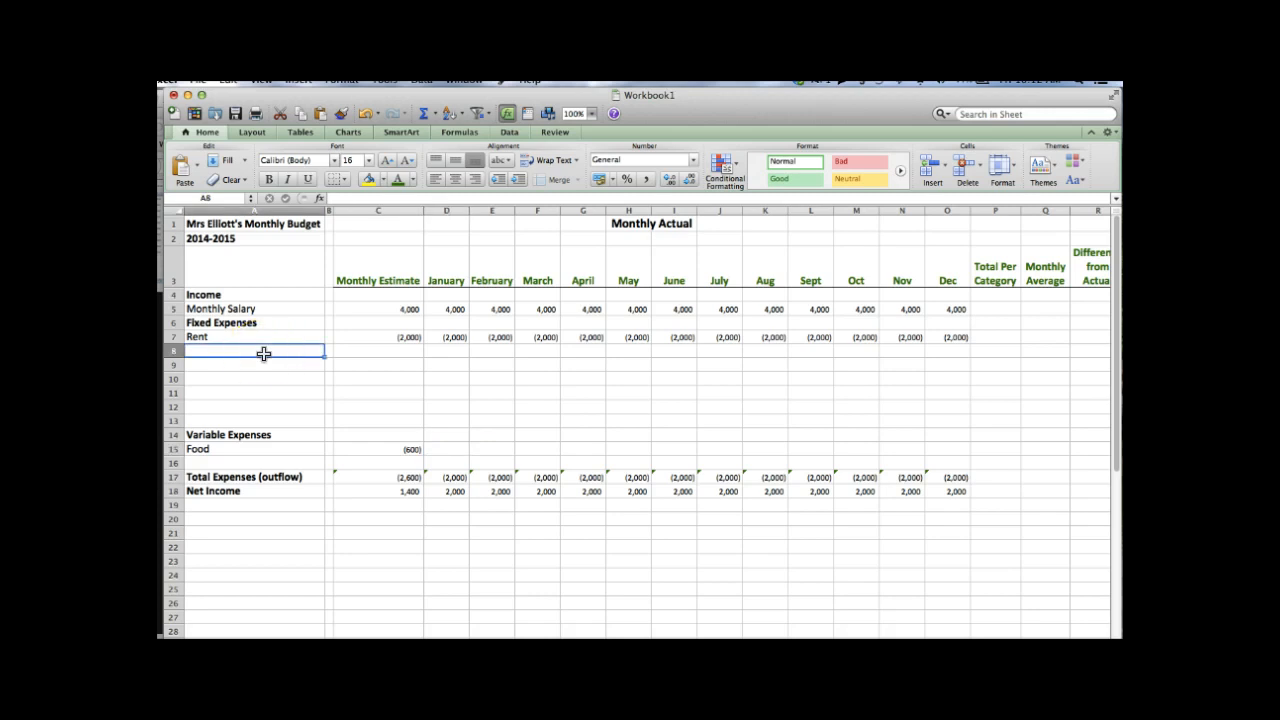
type("C")
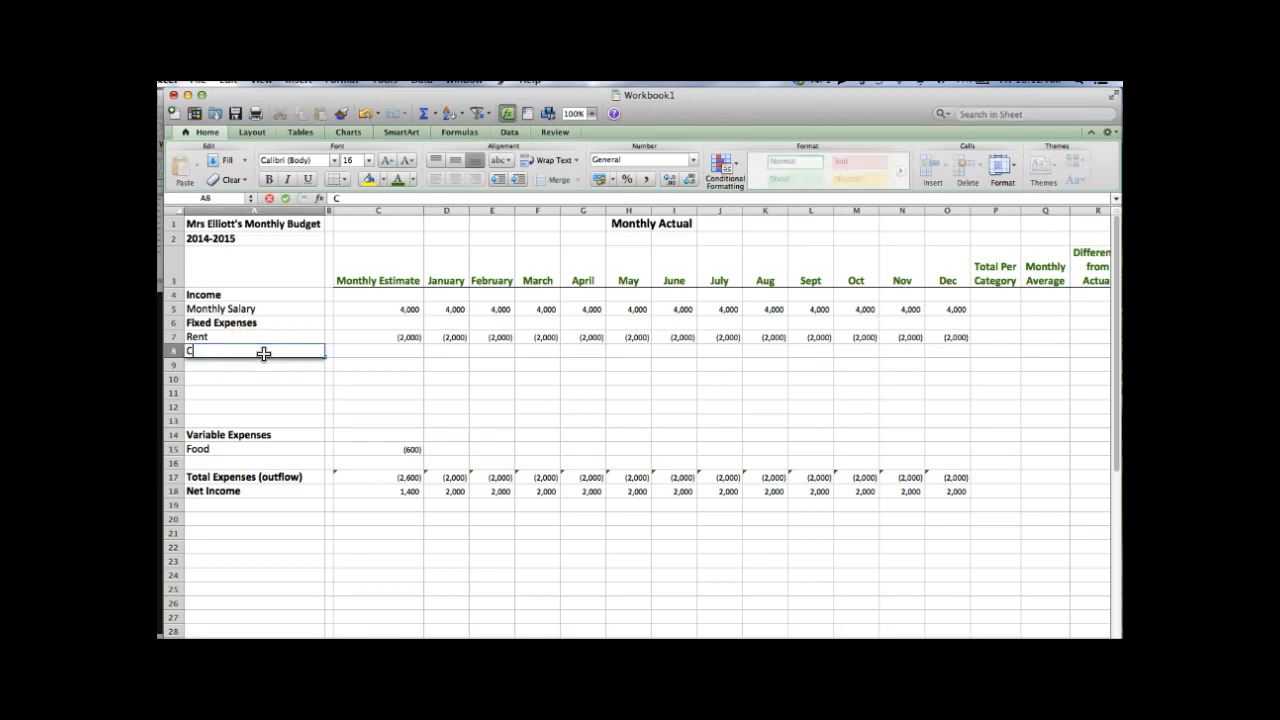
type("ar Payment")
key("Tab")
key("Tab")
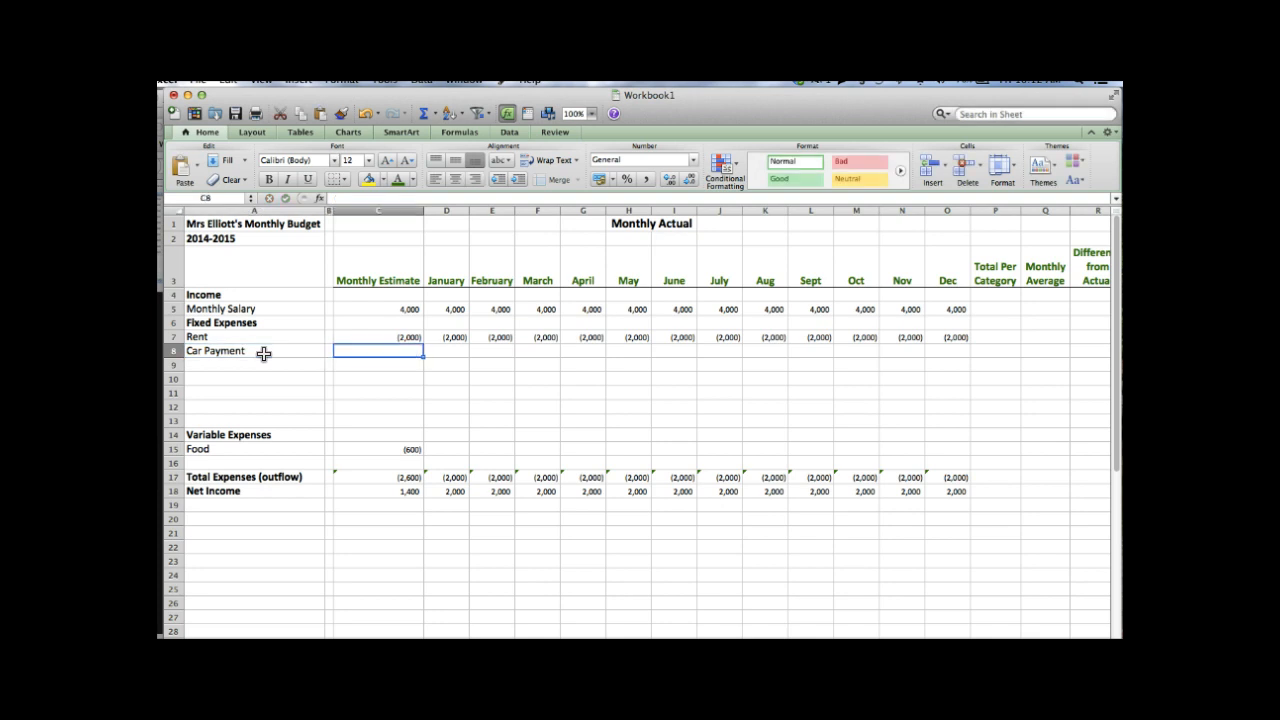
type("-30")
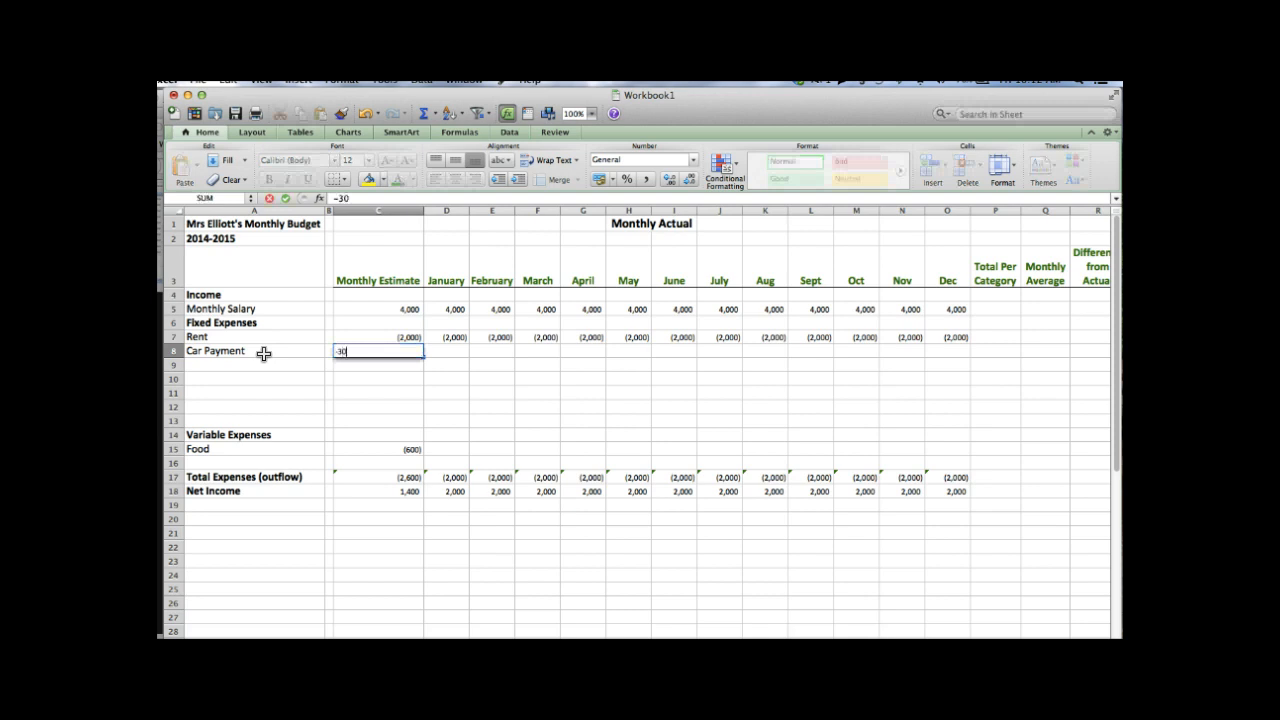
type("0")
key("Return")
- Apply Comma style with no decimal places to the estimates in C8:C13
key("Up")
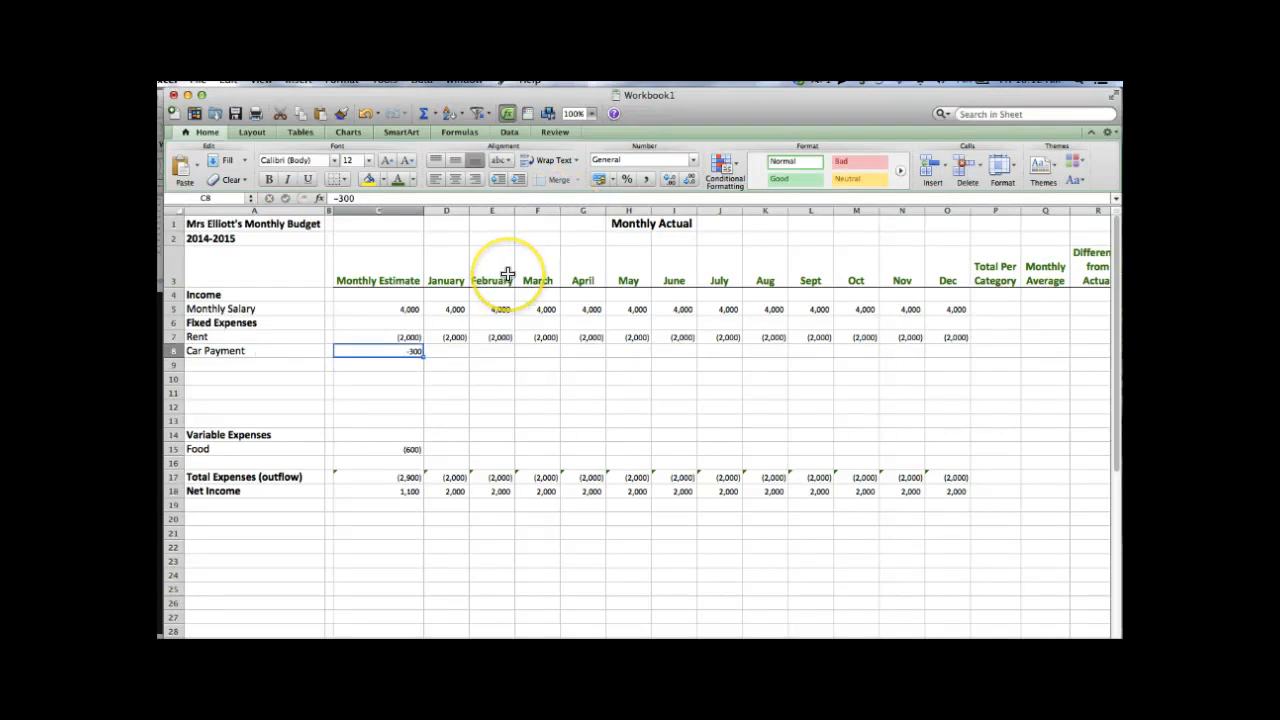
key("shift+Down")
key("shift+Down")
key("shift+Down")
key("shift+Down")
key("shift+Down")
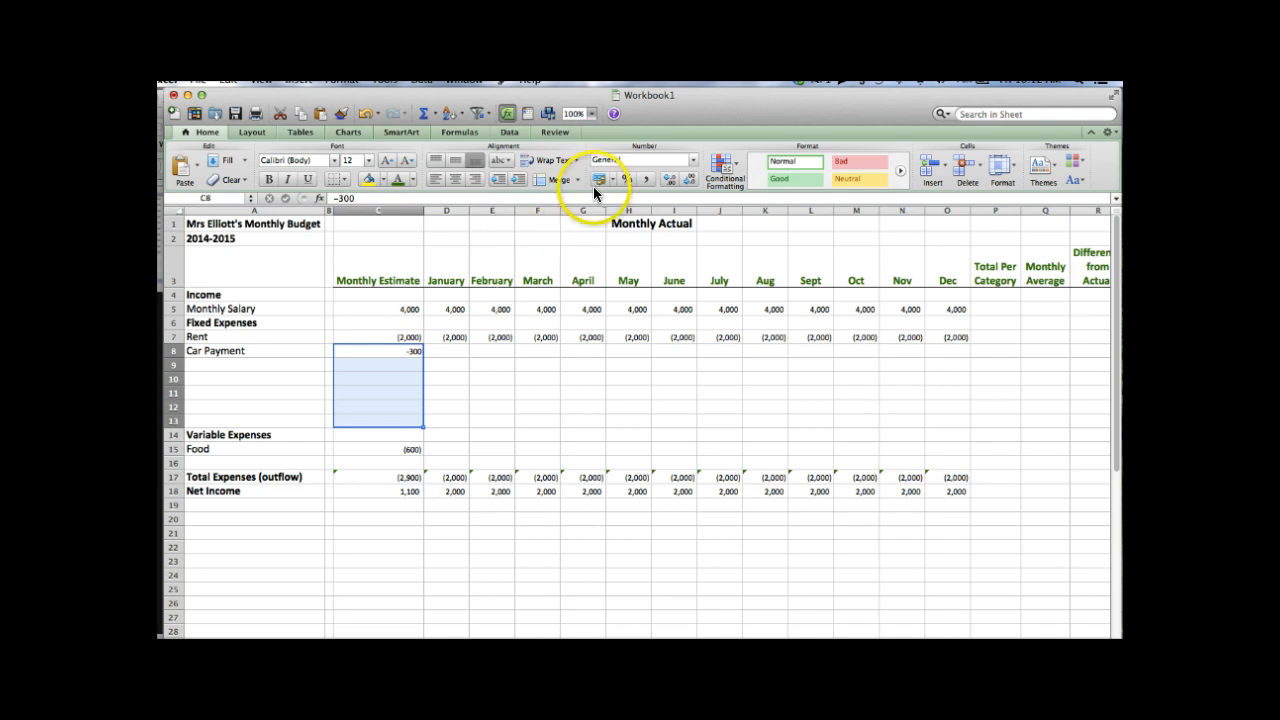
left_click(647, 178)
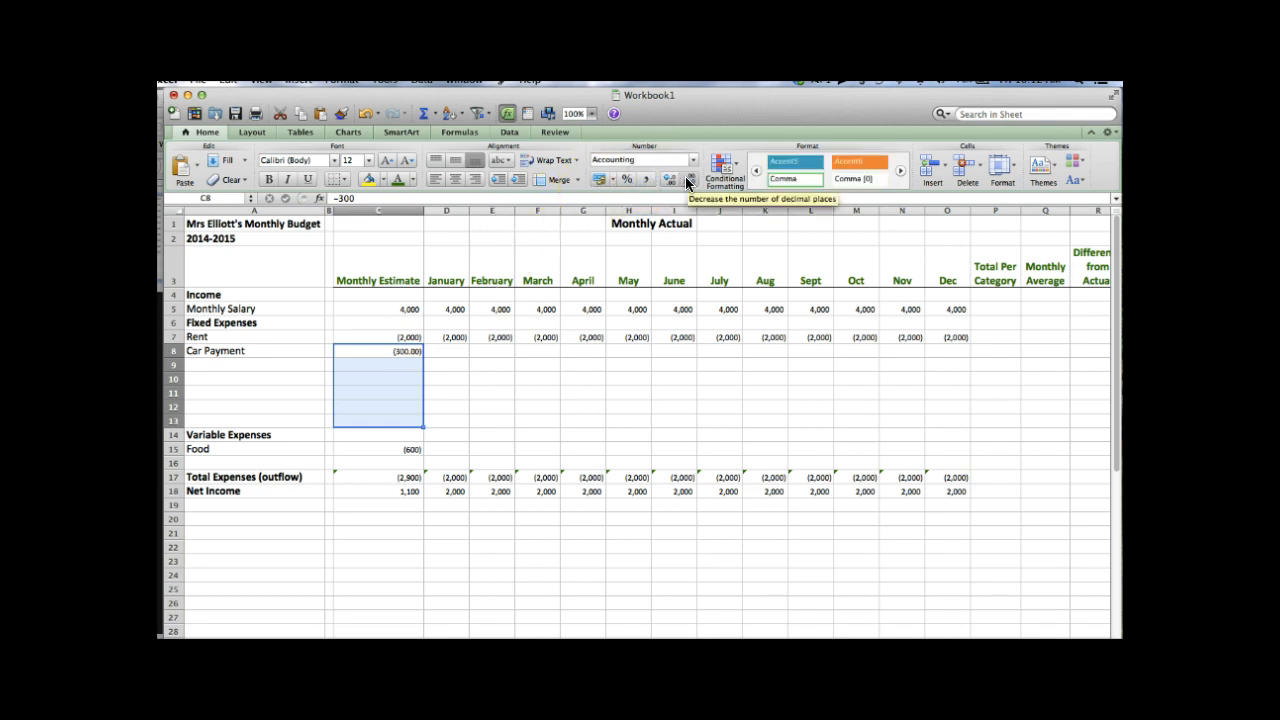
left_click(687, 180)
left_click(687, 180)
left_click(383, 402)
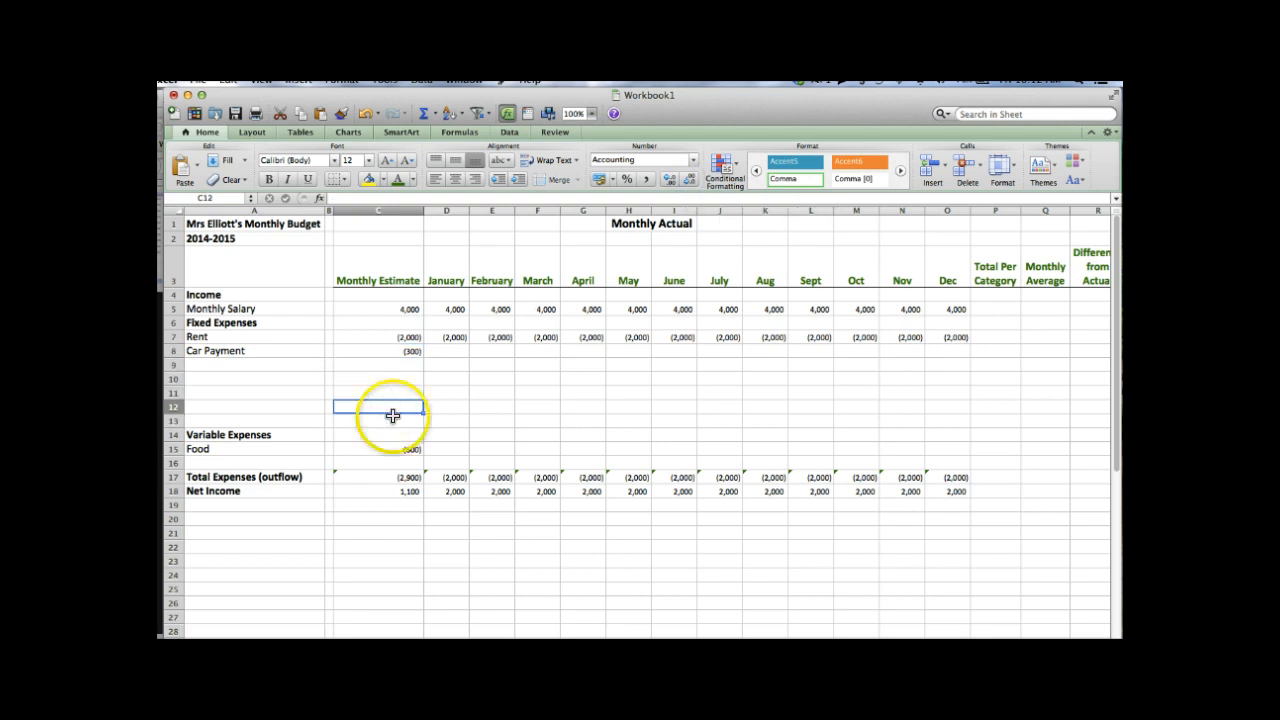
- Check the totals by clearing and re-entering -300, confirming Total Expenses (2,900) and Net Income 1,100
left_click(414, 493)
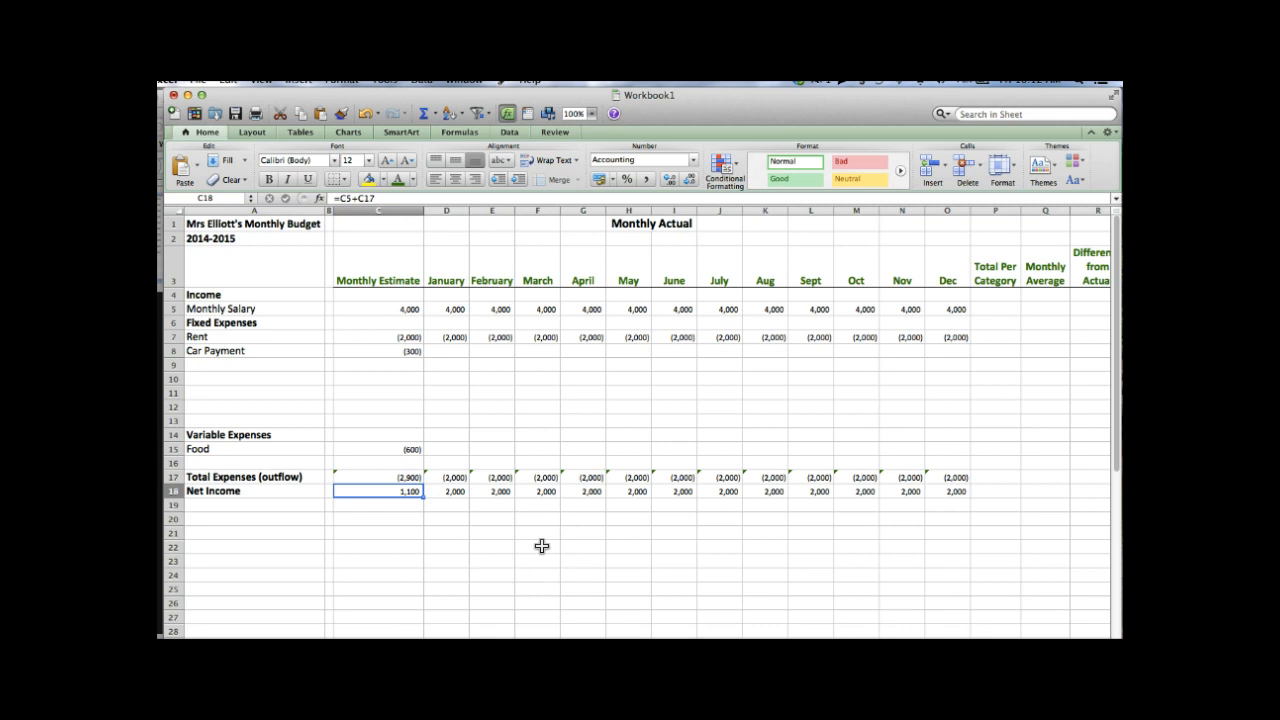
left_click(412, 351)
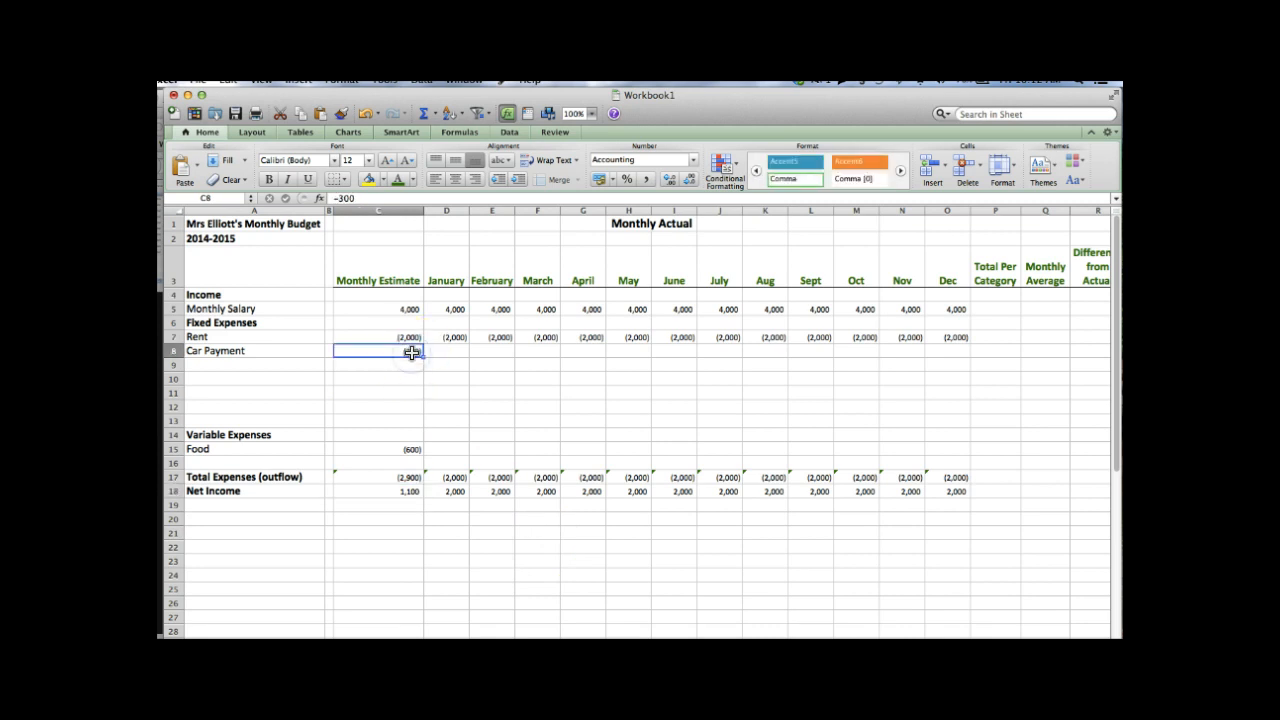
key("BackSpace")
key("Return")
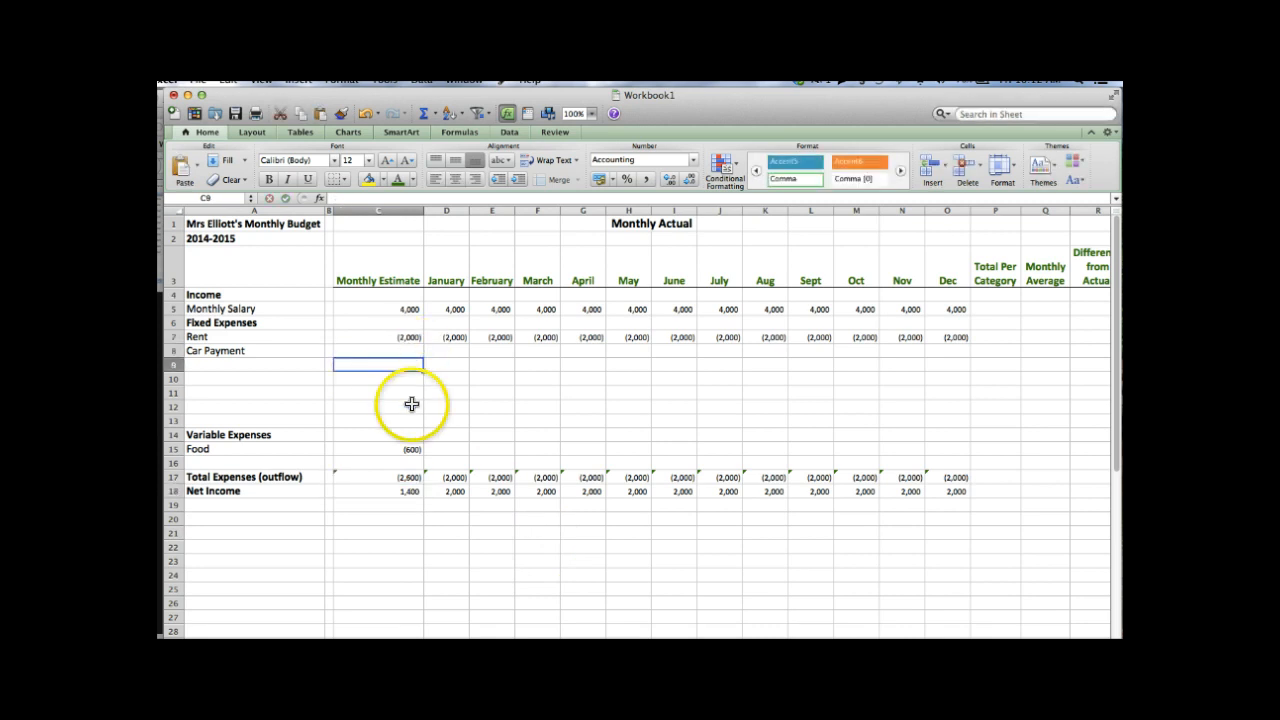
left_click(404, 493)
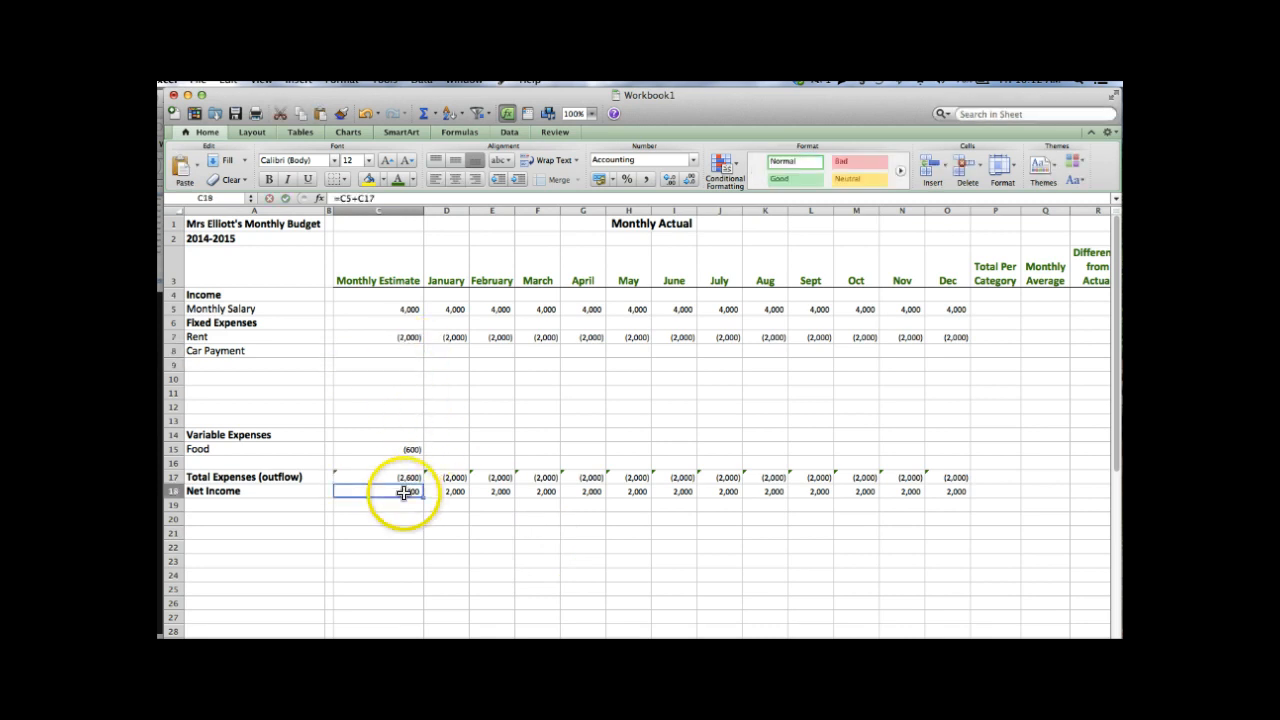
left_click(404, 353)
type("-300")
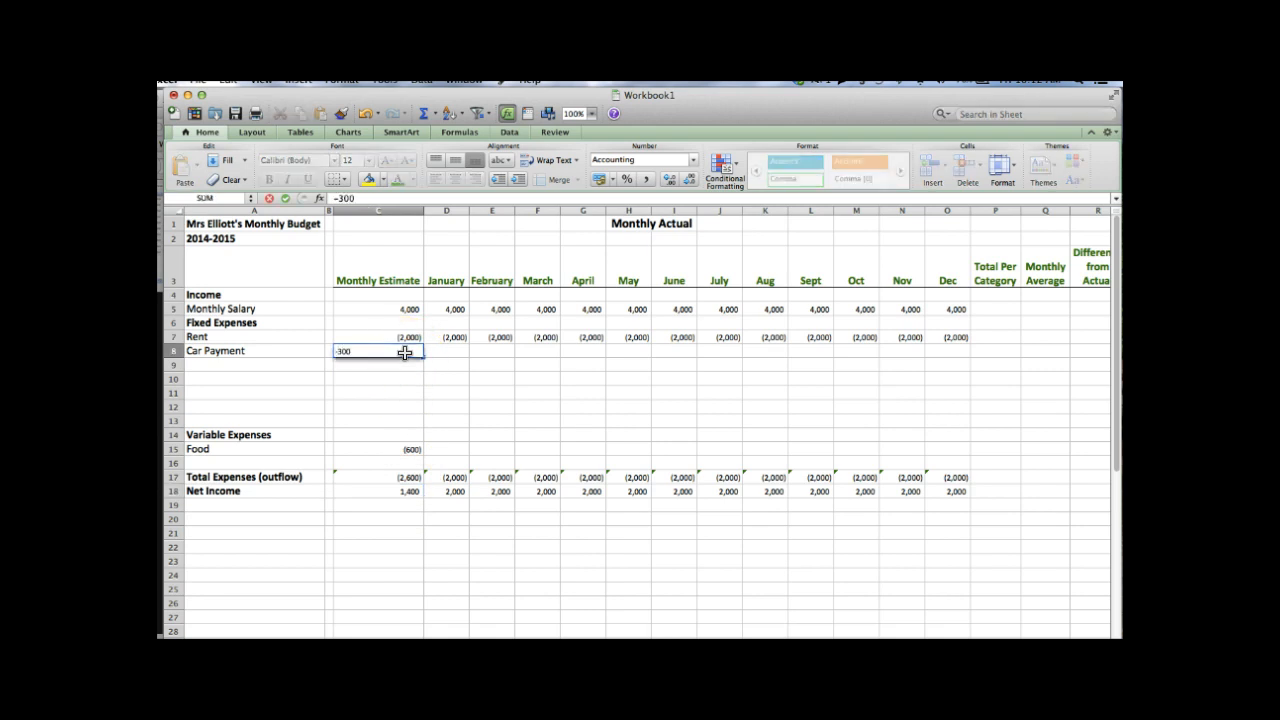
key("Return")
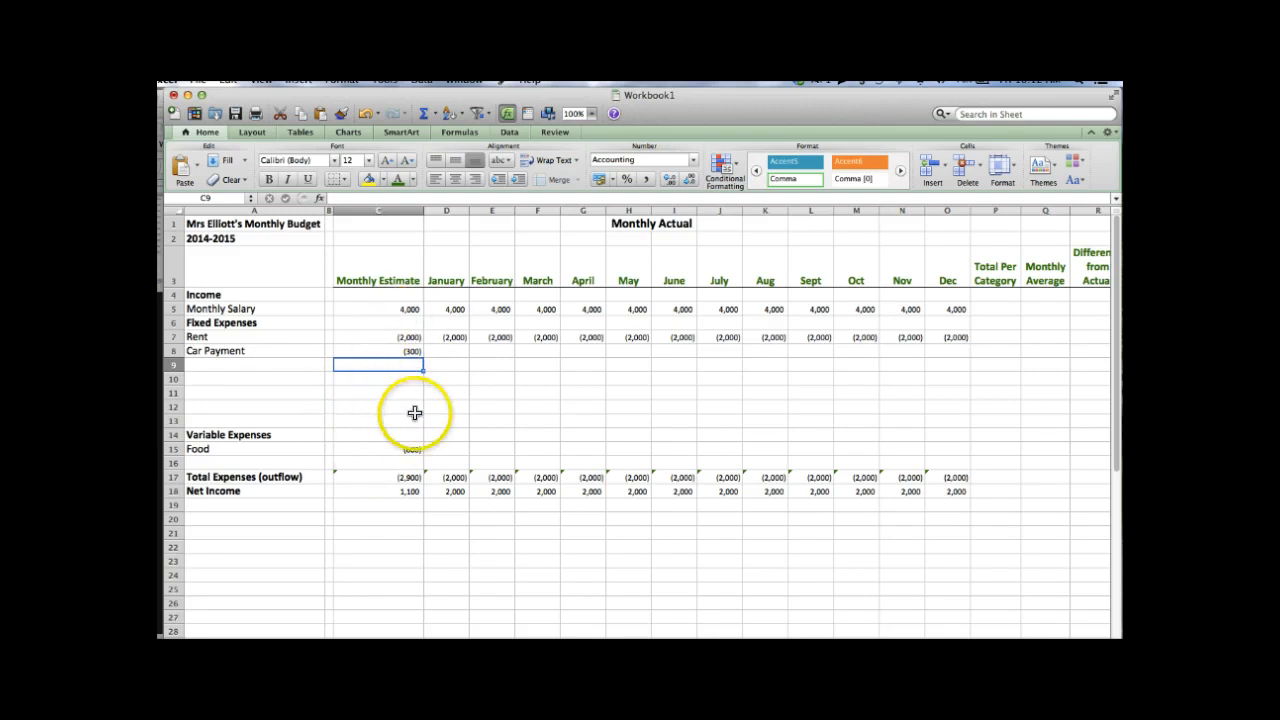
left_click(411, 479)
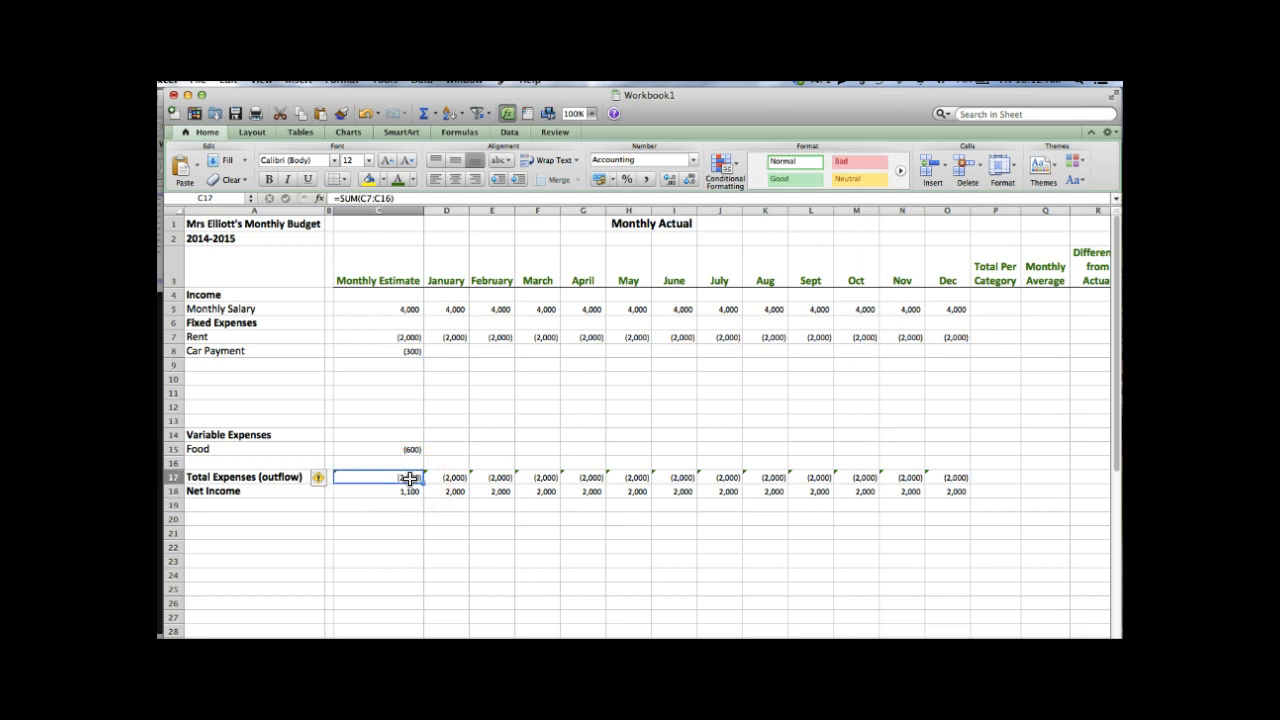
left_click(414, 504)
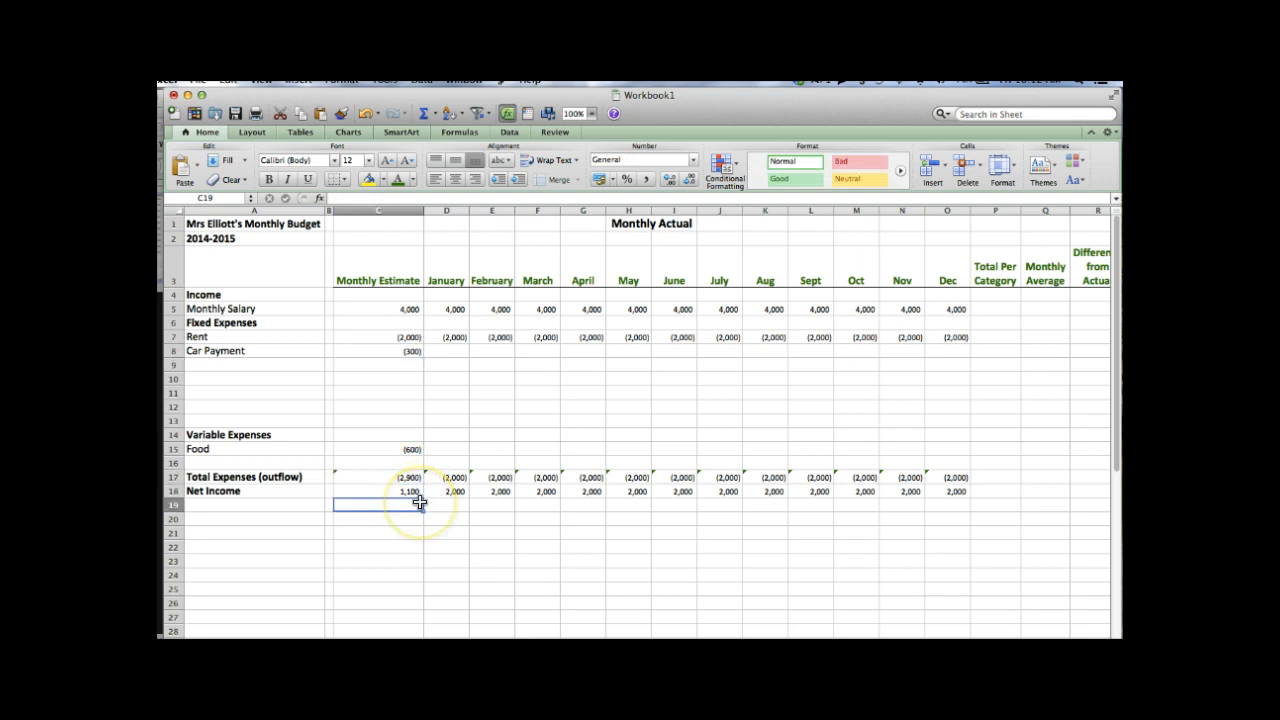
left_click(412, 350)
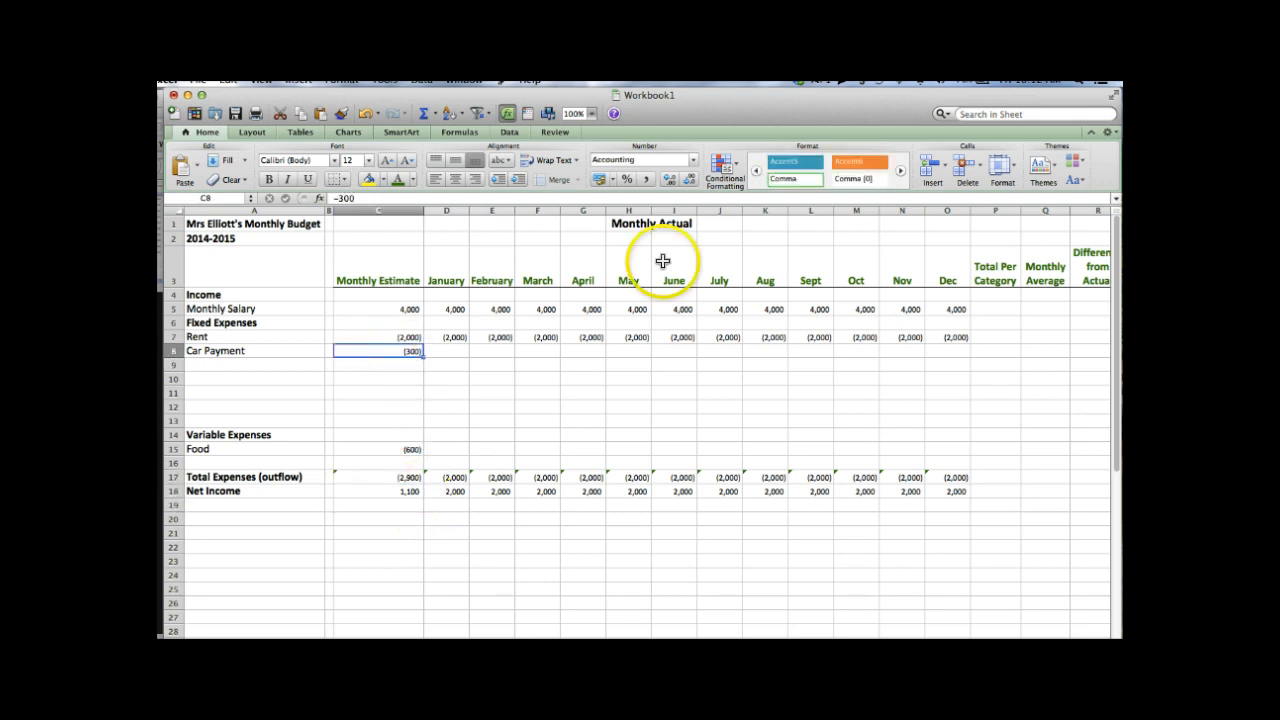
- Fill Car Payment's (300) from C8 across to O8, giving monthly expenses (2,300)
key("shift+Right")
key("shift+Right")
key("shift+Right")
key("shift+Right")
key("shift+Right")
key("shift+Right")
key("shift+Right")
key("shift+Right")
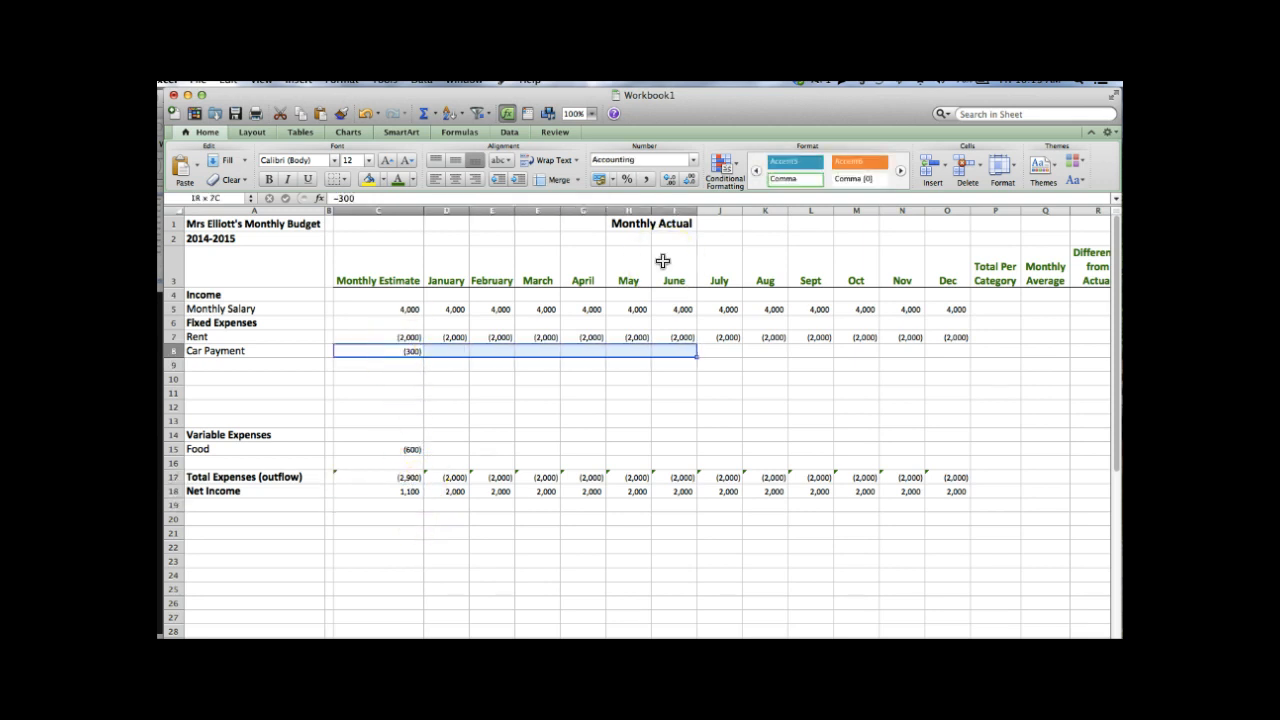
key("shift+Right")
key("shift+Right")
key("shift+Right")
key("shift+Right")
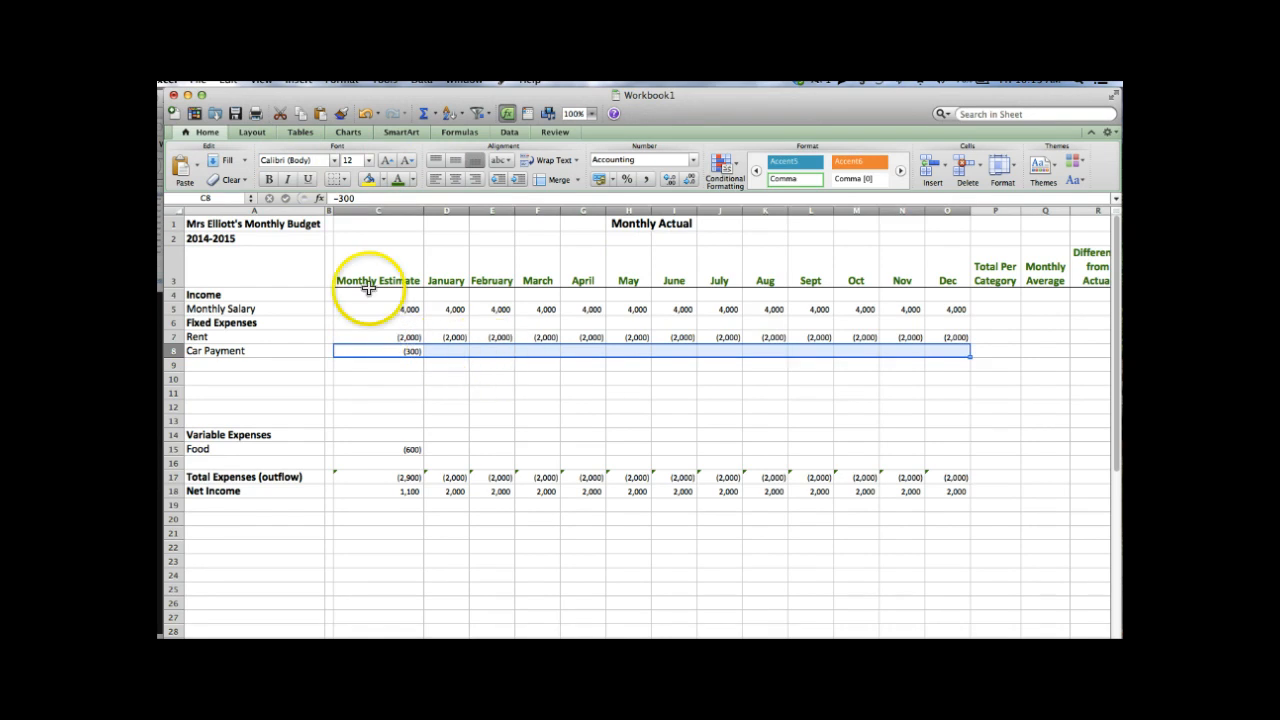
left_click(230, 85)
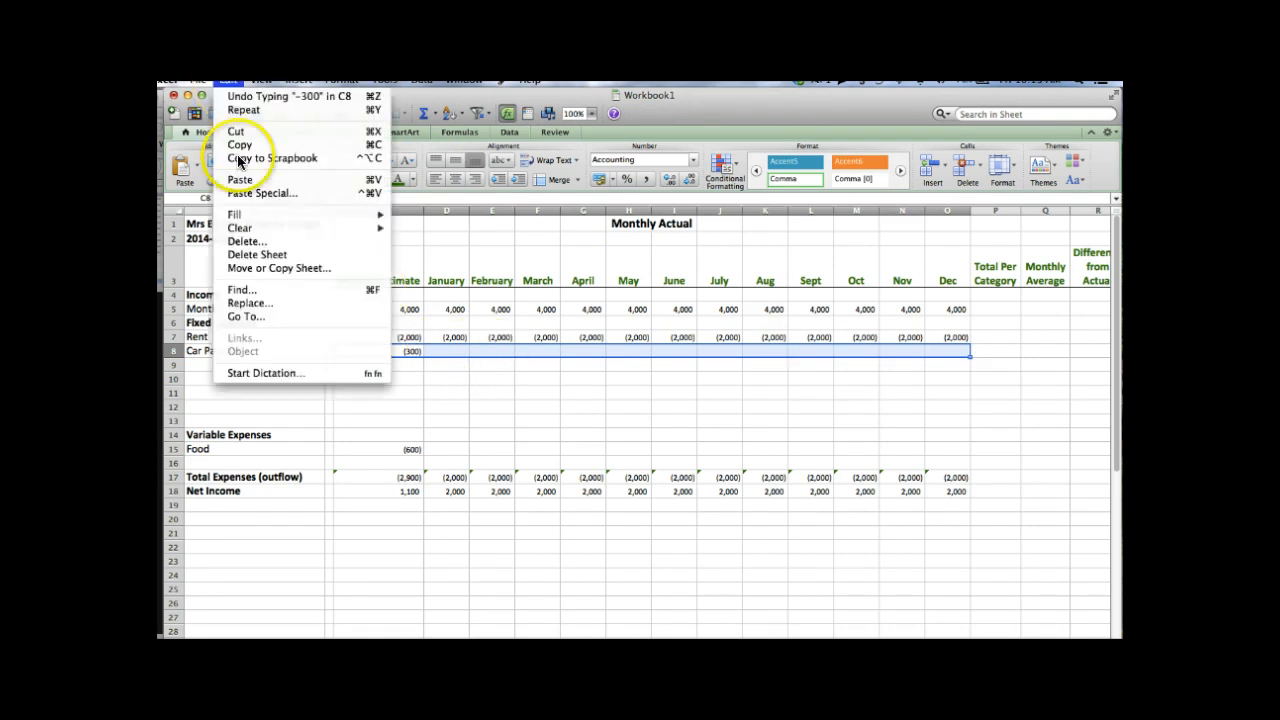
mouse_move(254, 220)
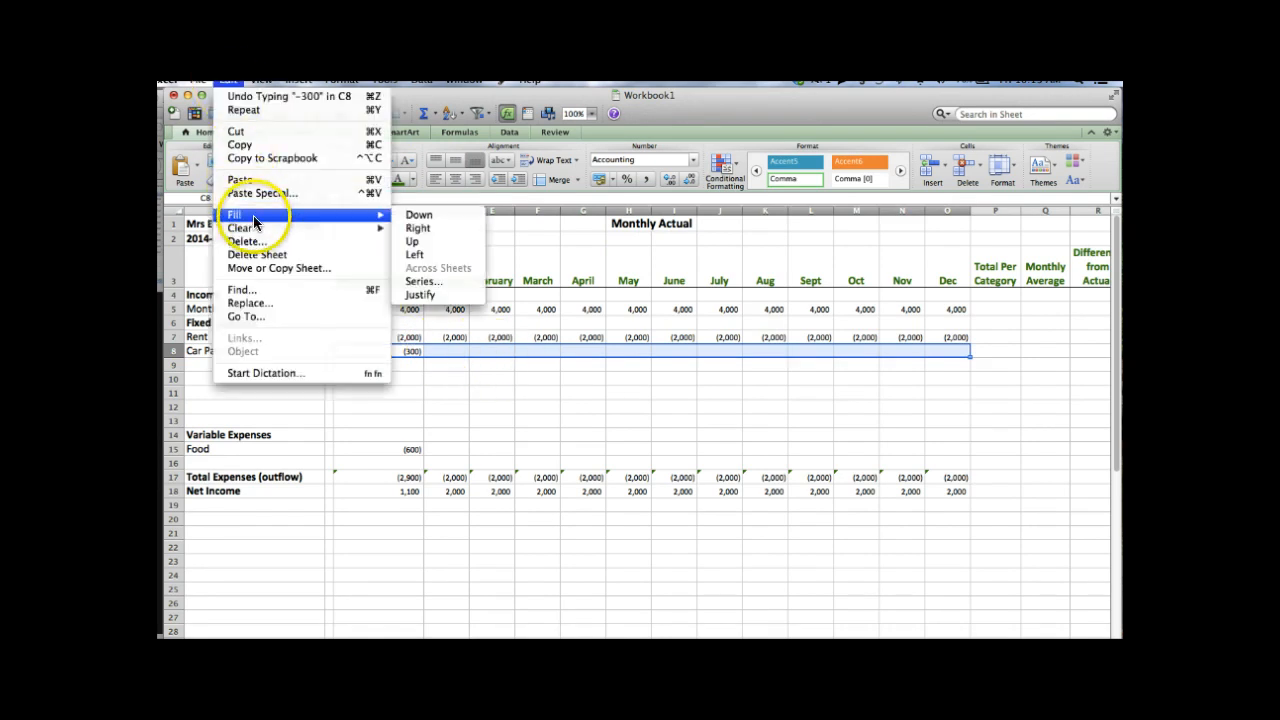
left_click(418, 229)
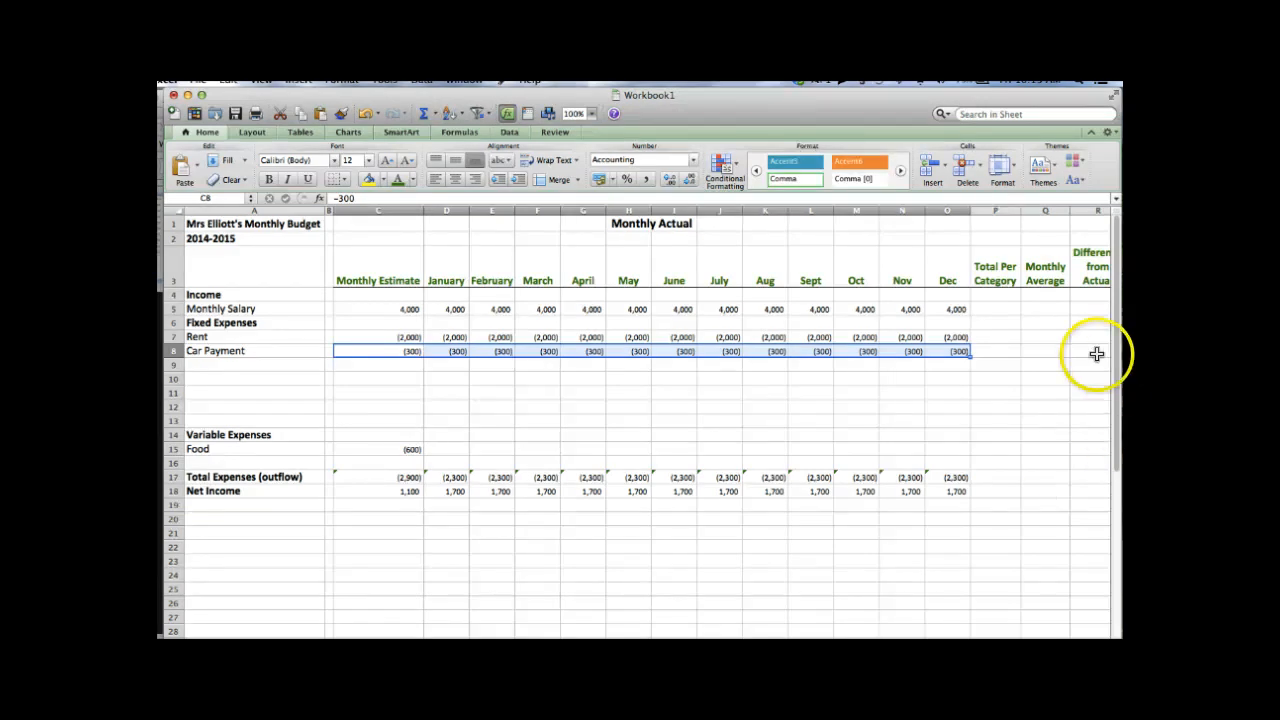
left_click(1000, 311)
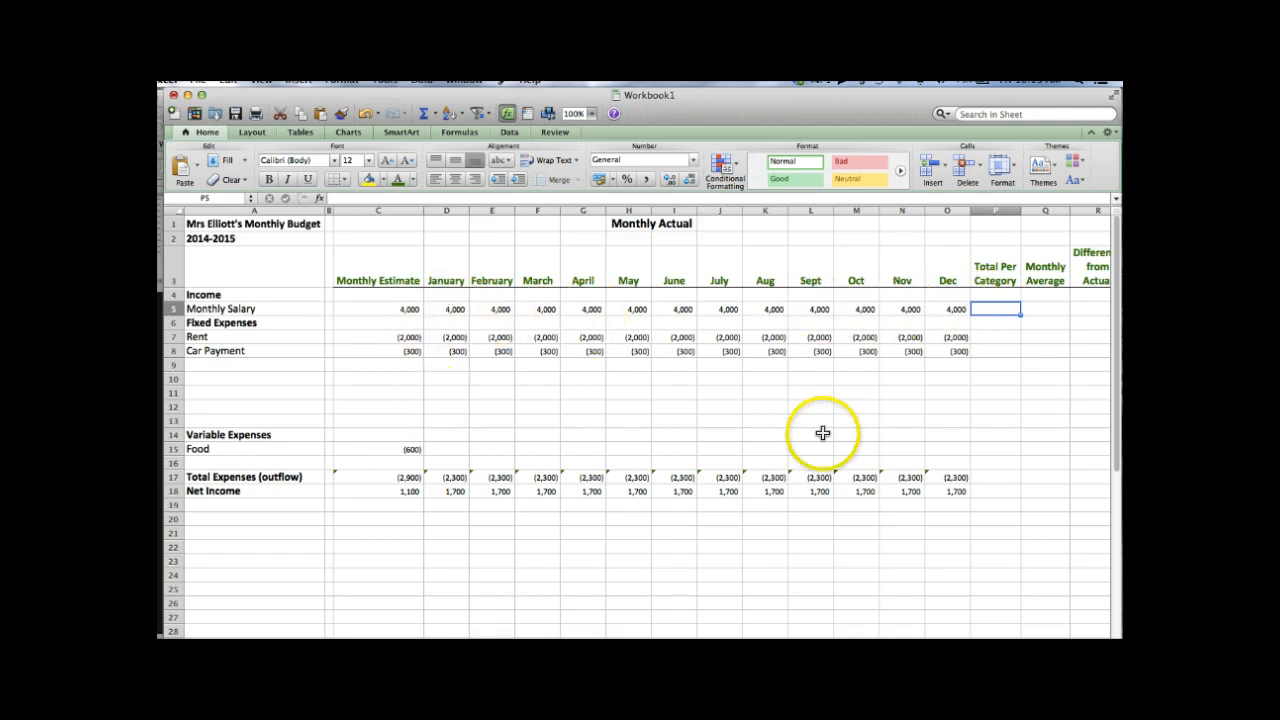
- Enter =SUM(D5:O5) in P5 to total the twelve months of salary
type("=")
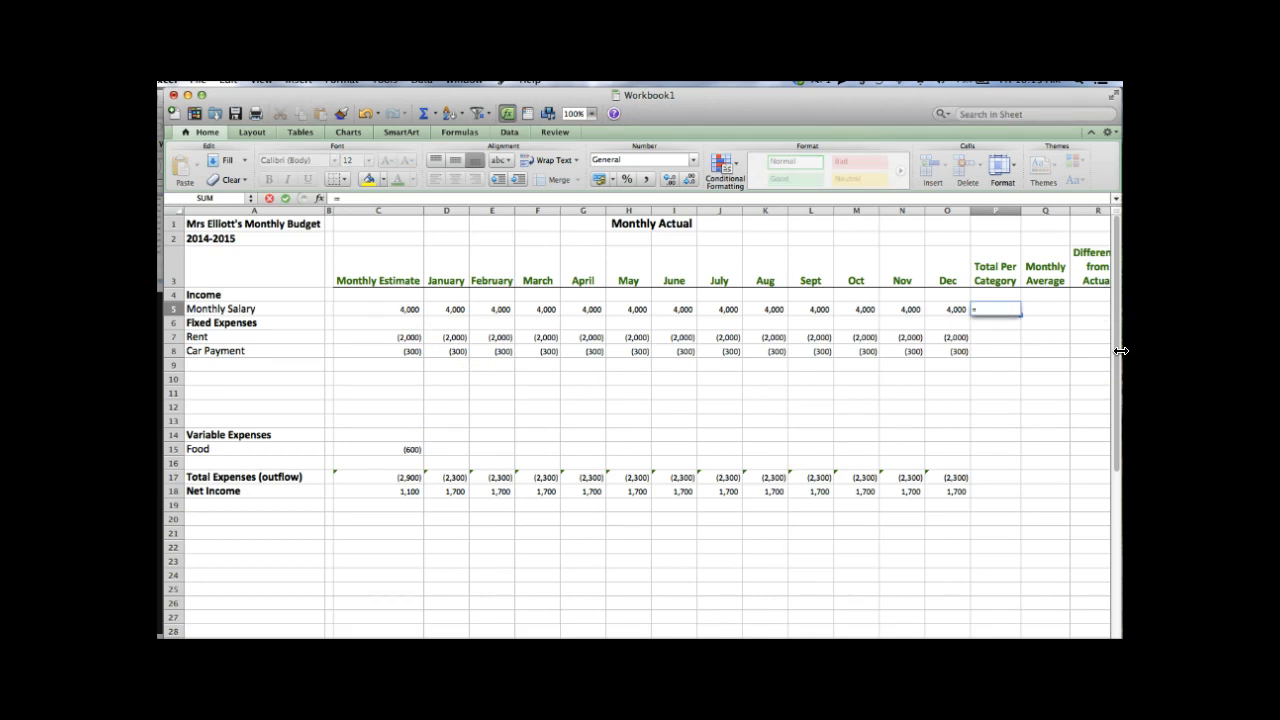
type("sum")
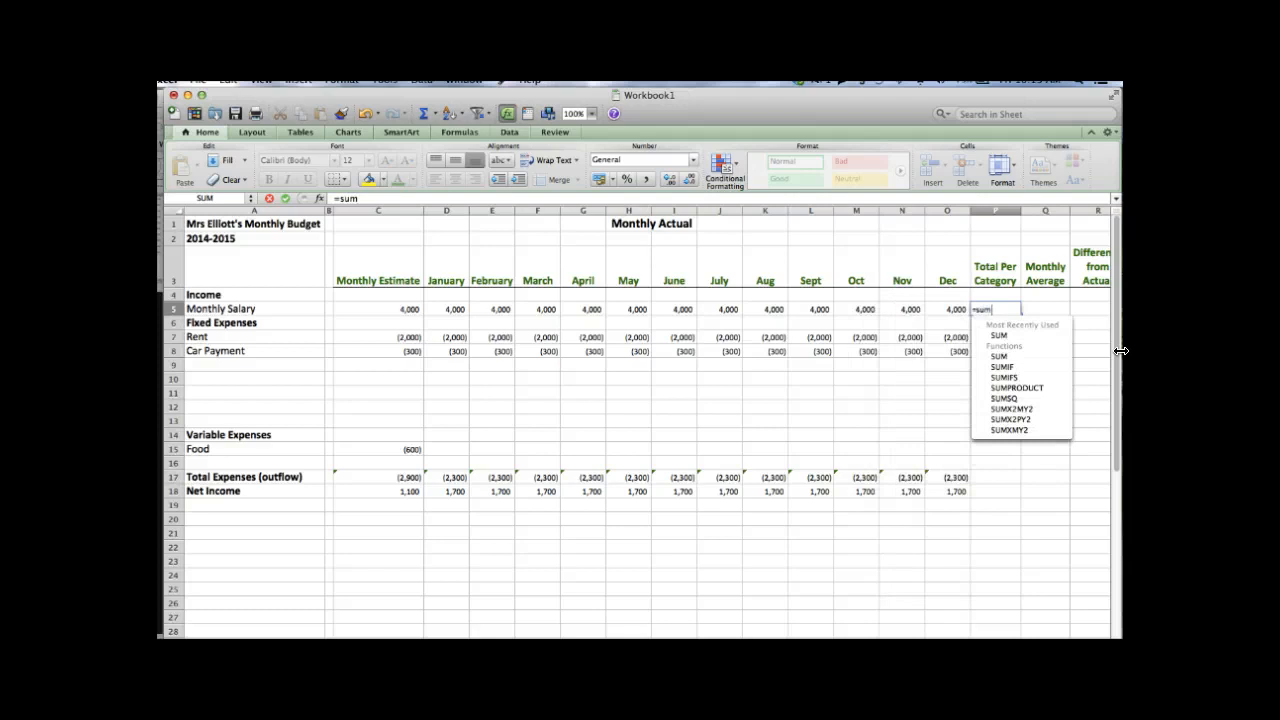
type("(")
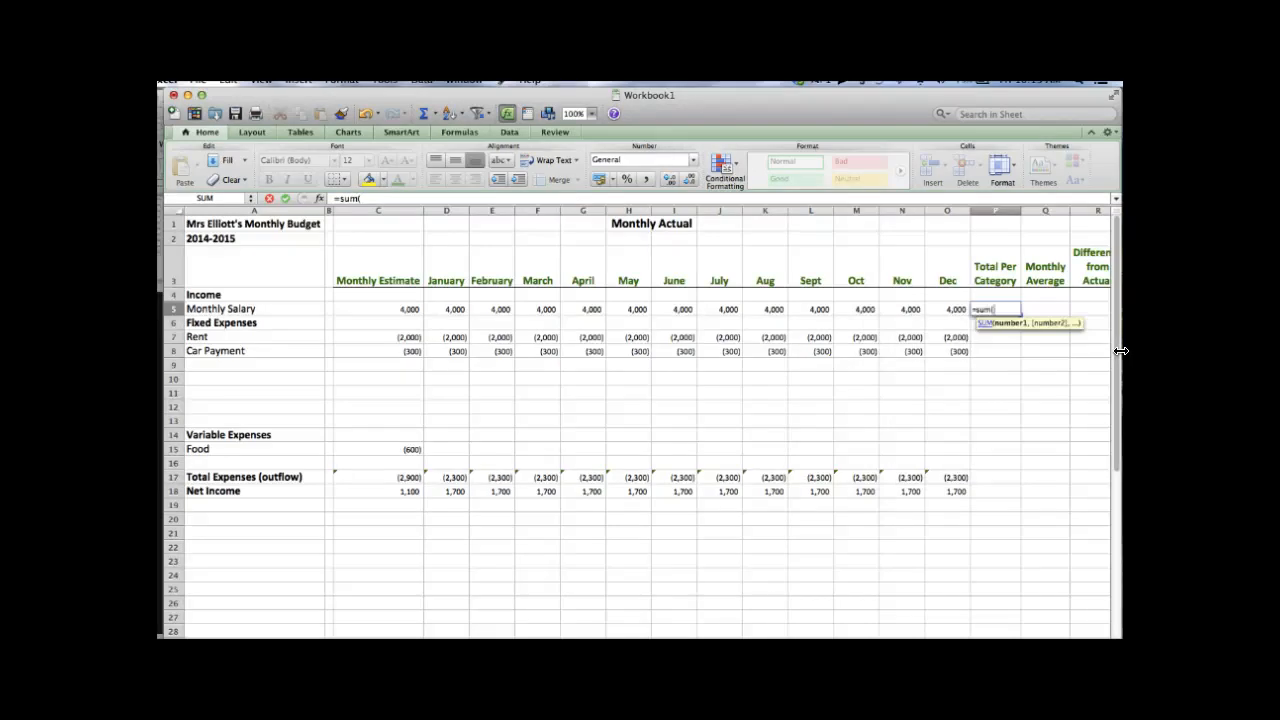
left_click(955, 308)
left_click(455, 310)
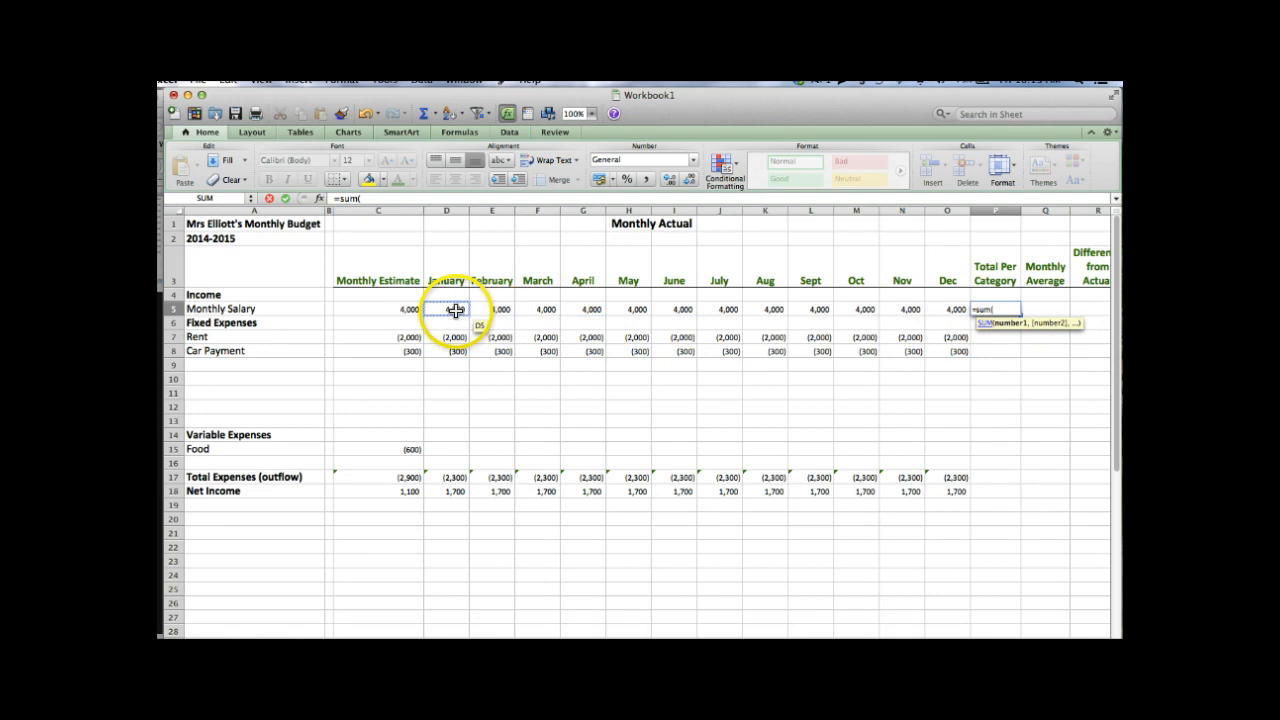
left_click(455, 310)
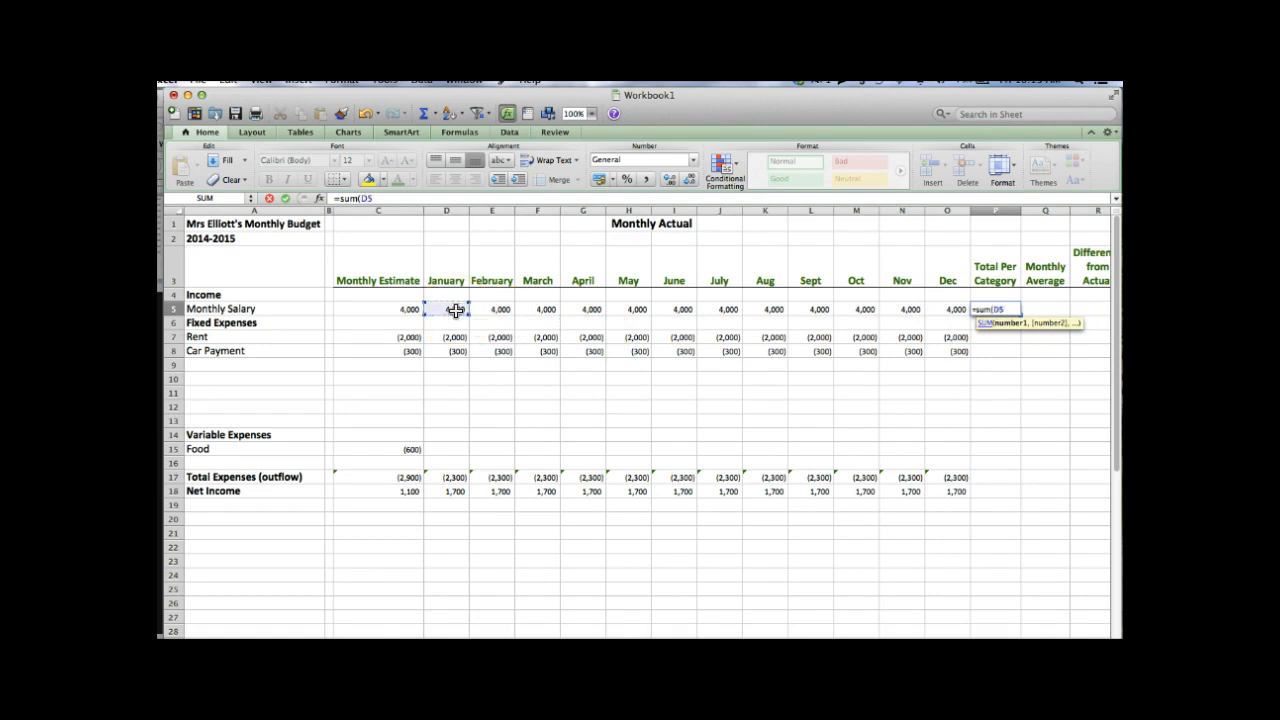
key("shift+Right")
key("shift+Right")
key("shift+Right")
key("shift+Right")
key("shift+Right")
key("shift+Right")
key("shift+Right")
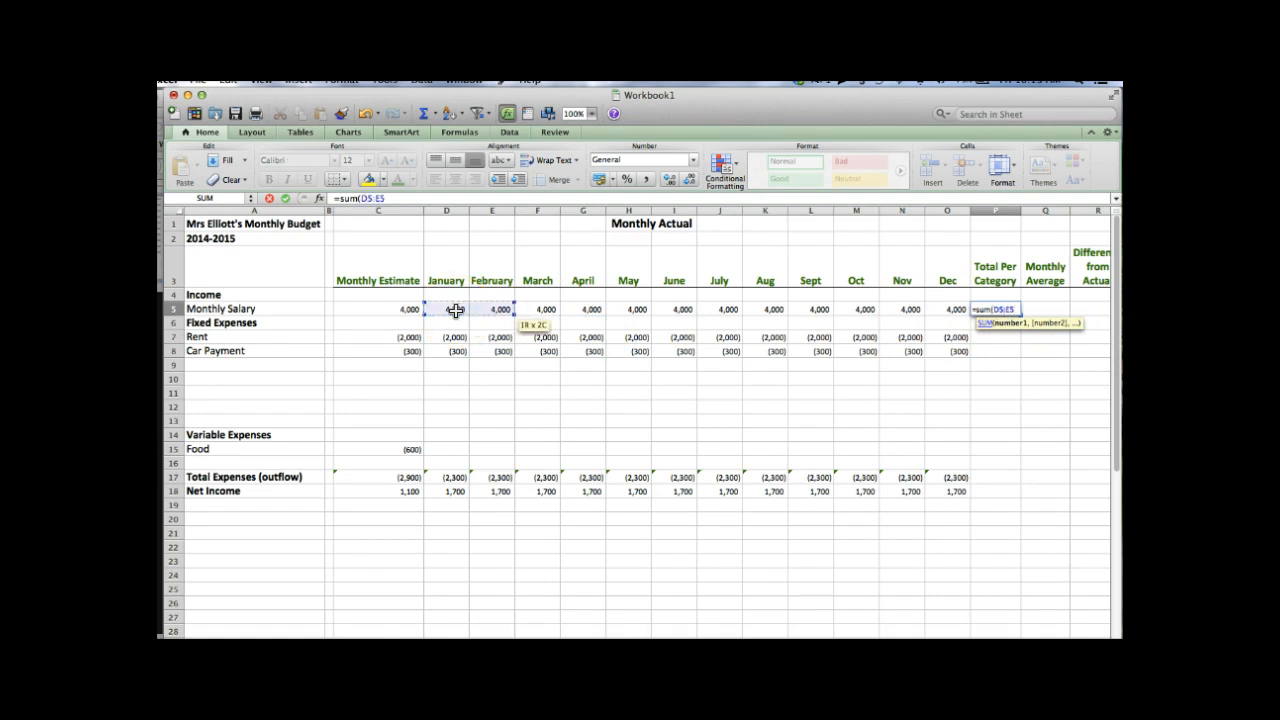
key("shift+Right")
key("shift+Right")
key("shift+Right")
key("shift+Right")
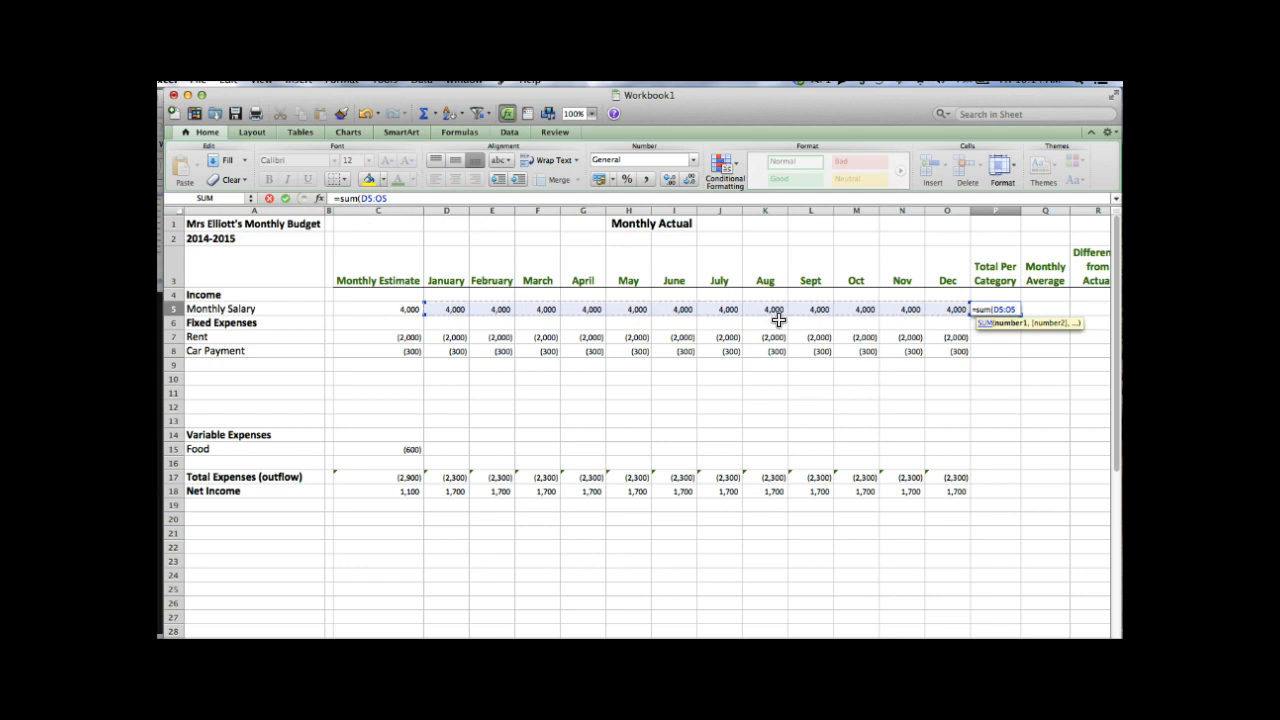
type(")")
key("Return")
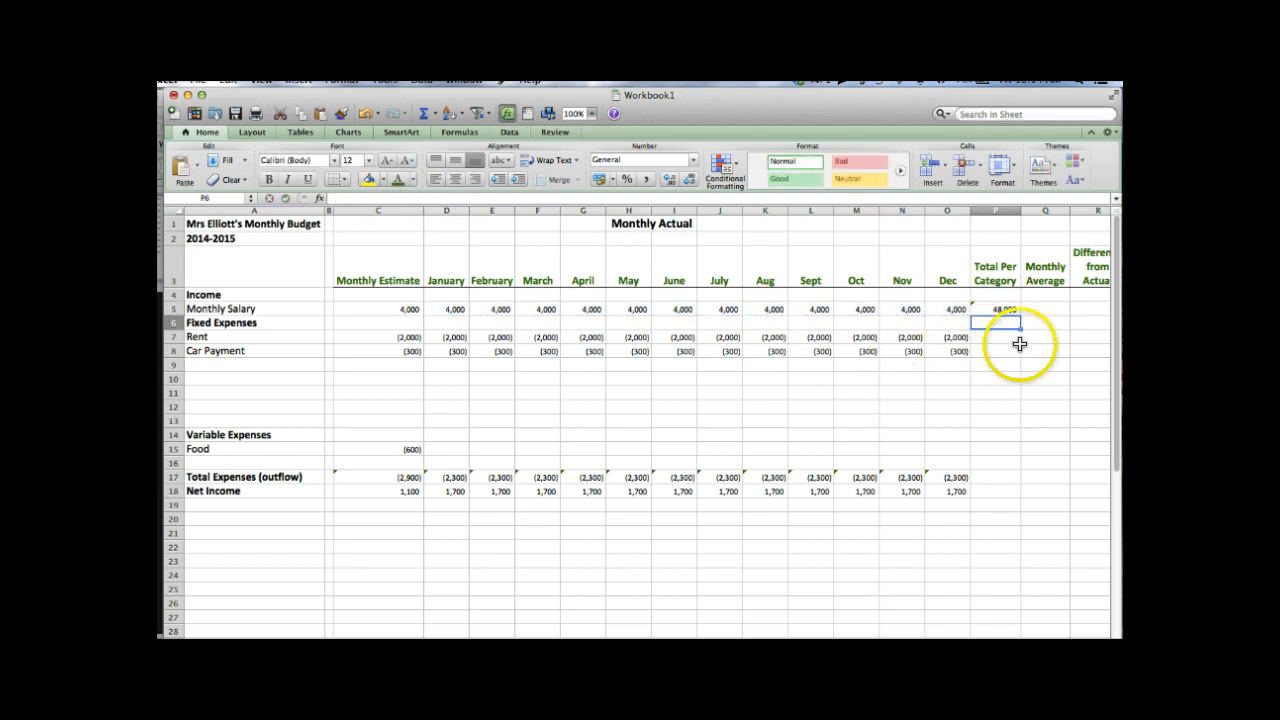
- Fill the P5 total formula down through P16, giving Rent (24,000) and Car Payment (3,600)
left_click(1001, 309)
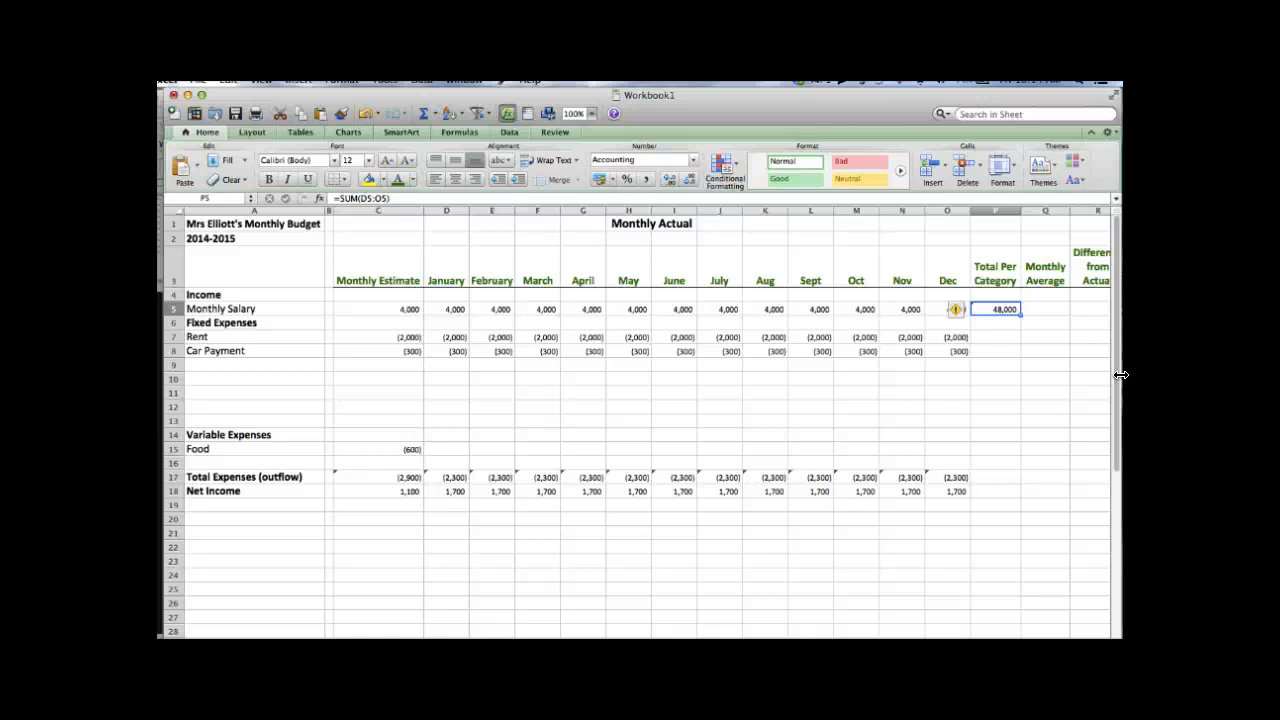
key("shift+Down")
key("shift+Down")
key("shift+Down")
key("shift+Down")
key("shift+Down")
key("shift+Down")
key("shift+Down")
key("shift+Down")
key("shift+Down")
key("shift+Down")
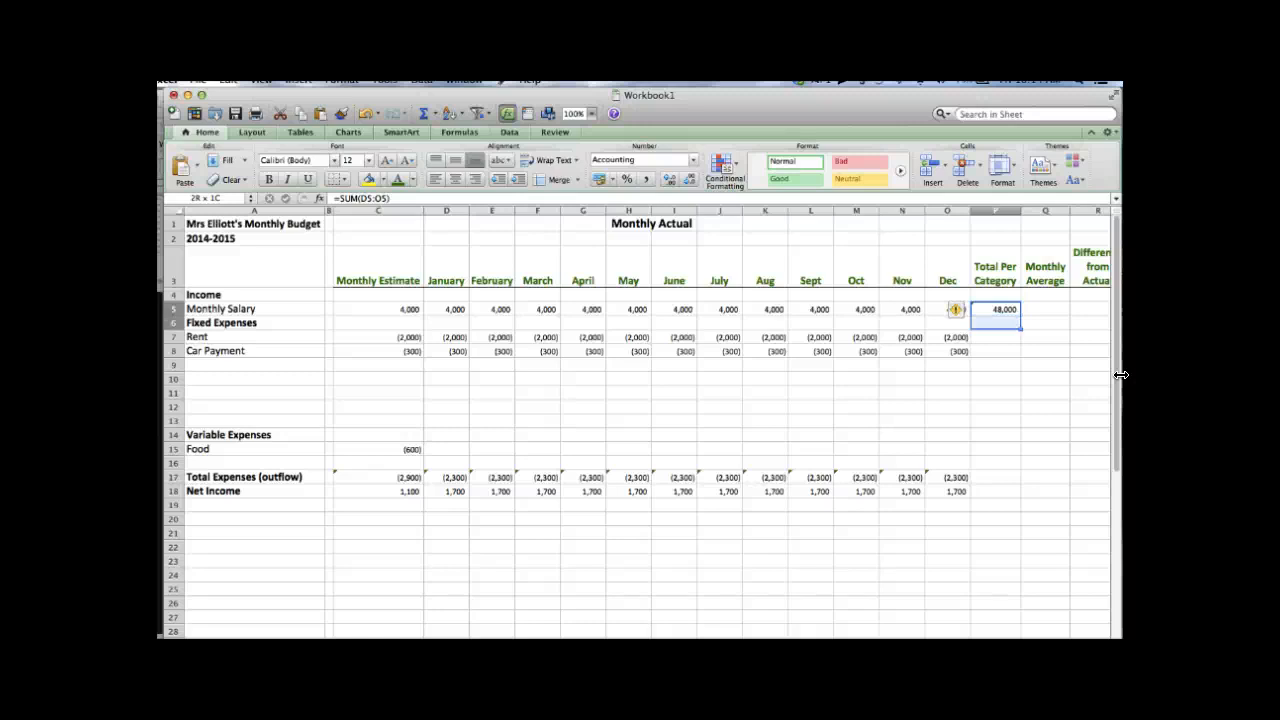
key("shift+Down")
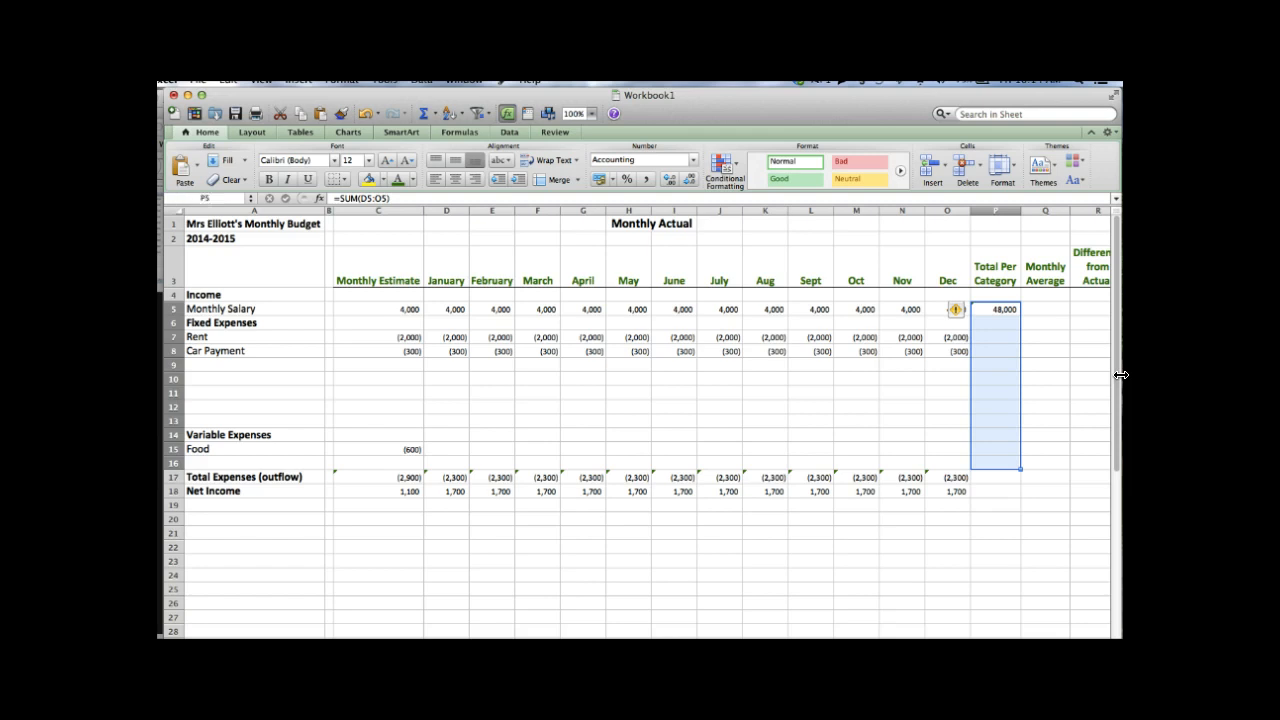
left_click(229, 80)
mouse_move(272, 214)
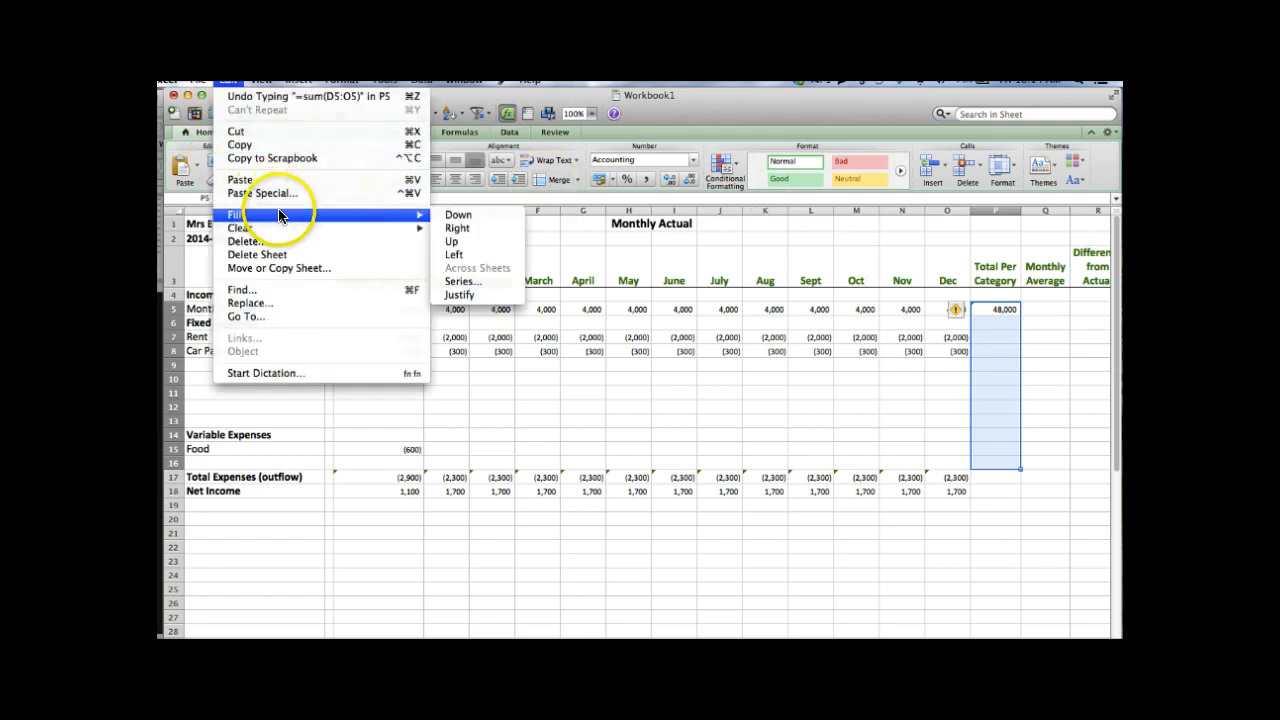
left_click(457, 214)
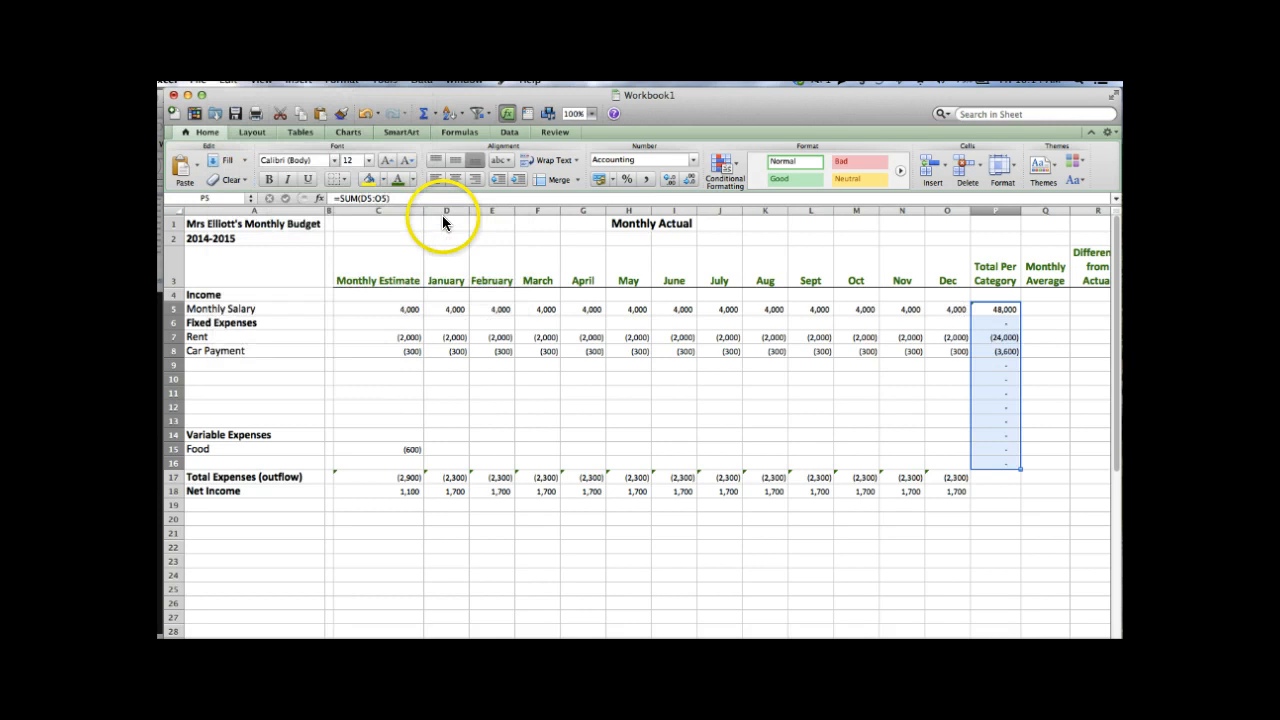
left_click(903, 405)
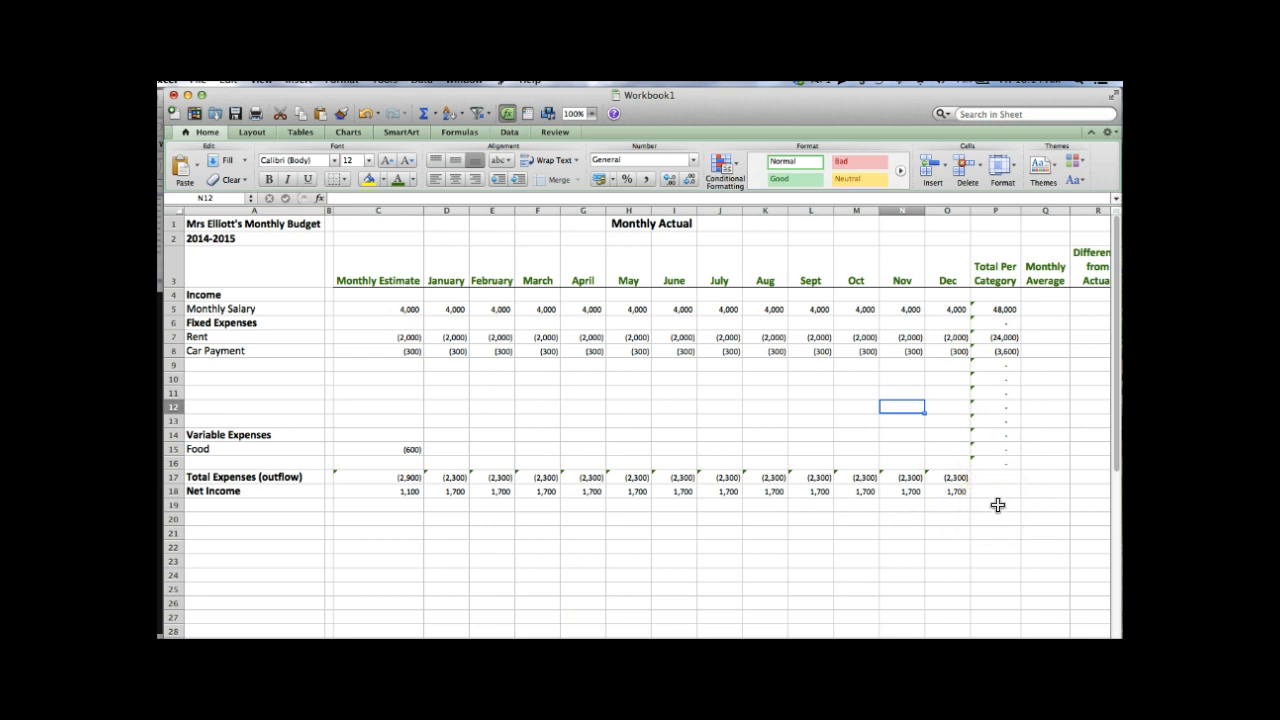
left_click(1052, 376)
- Enter =P5/12 in Q5 for the salary's monthly average of 4,000
key("Right")
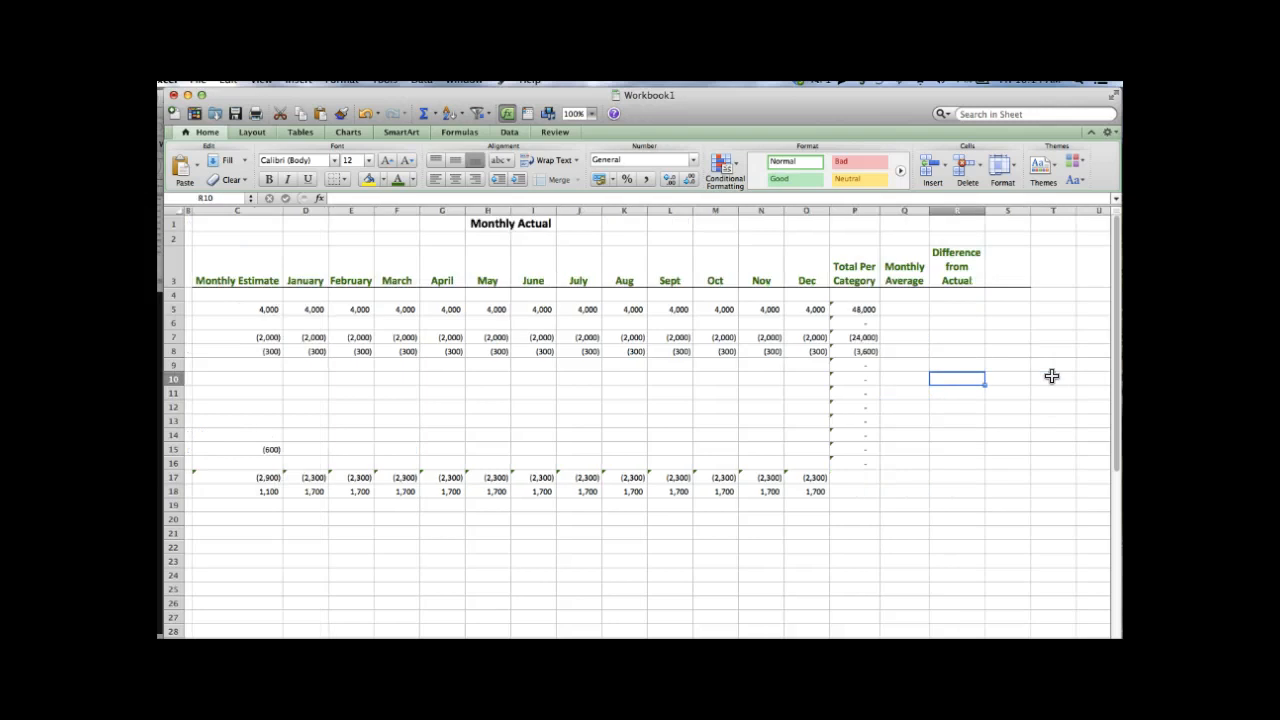
key("Left")
key("Up")
key("Up")
key("Up")
key("Up")
key("Up")
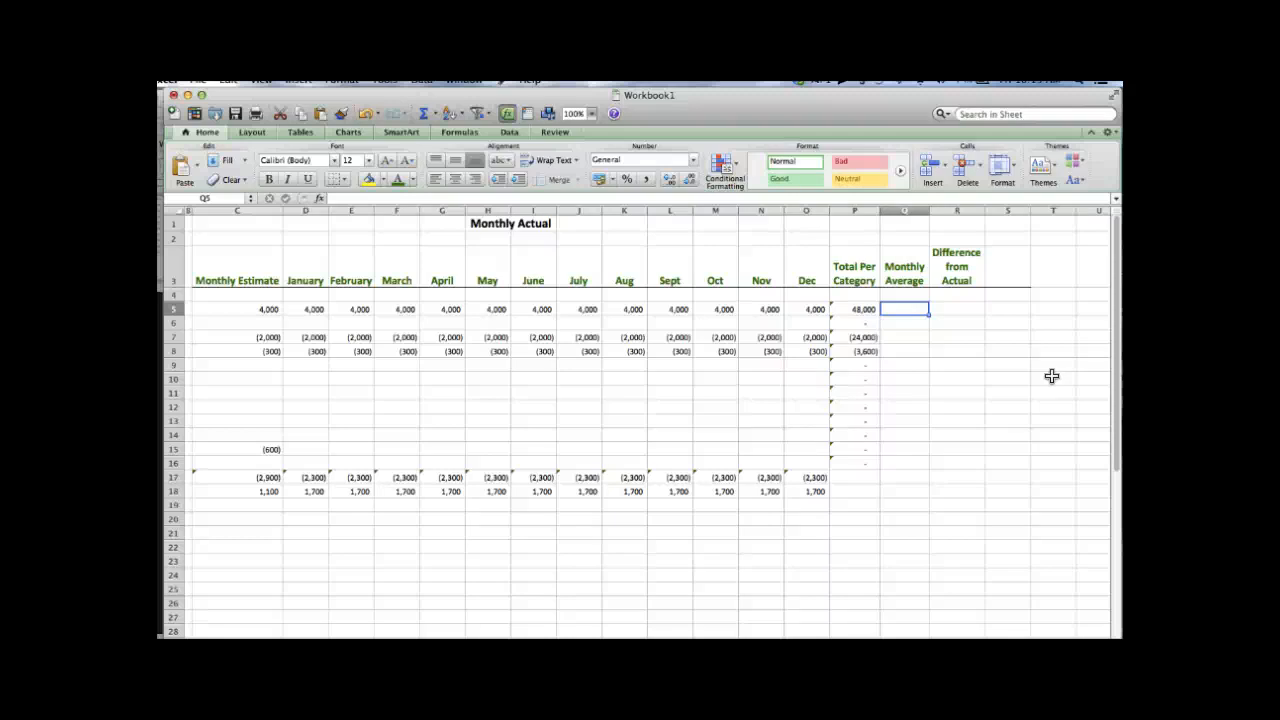
key("Left")
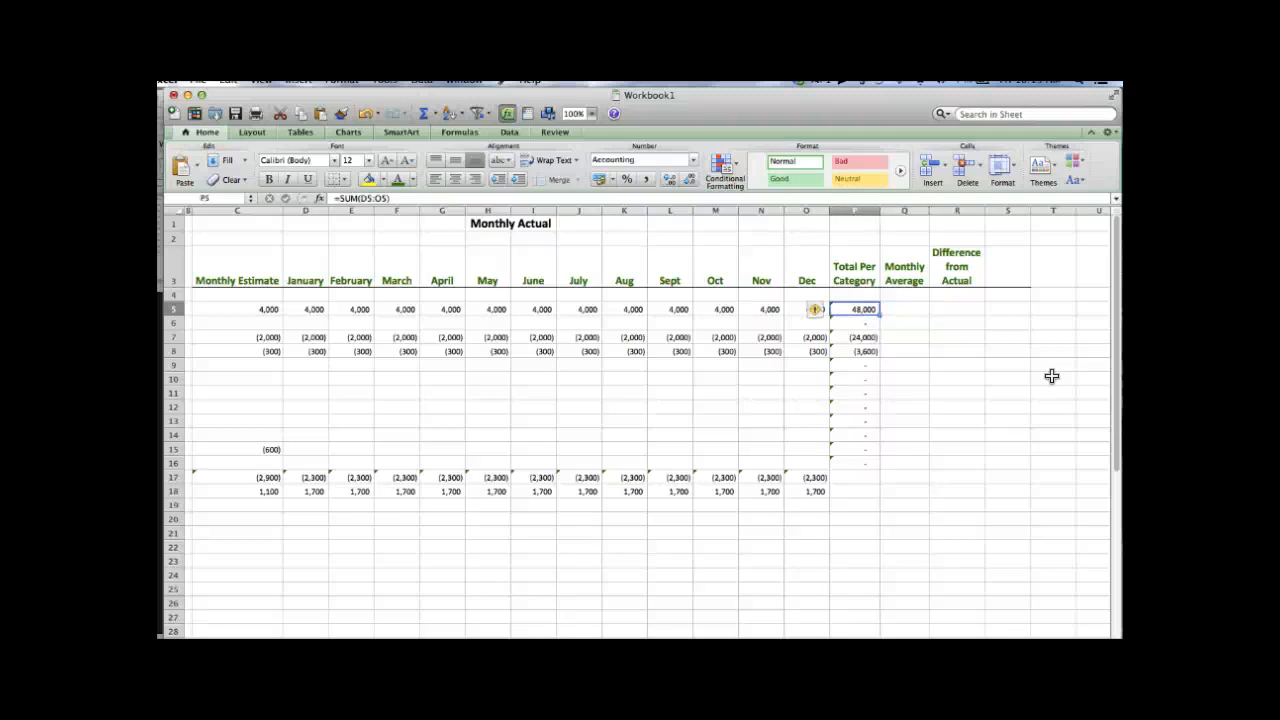
key("Right")
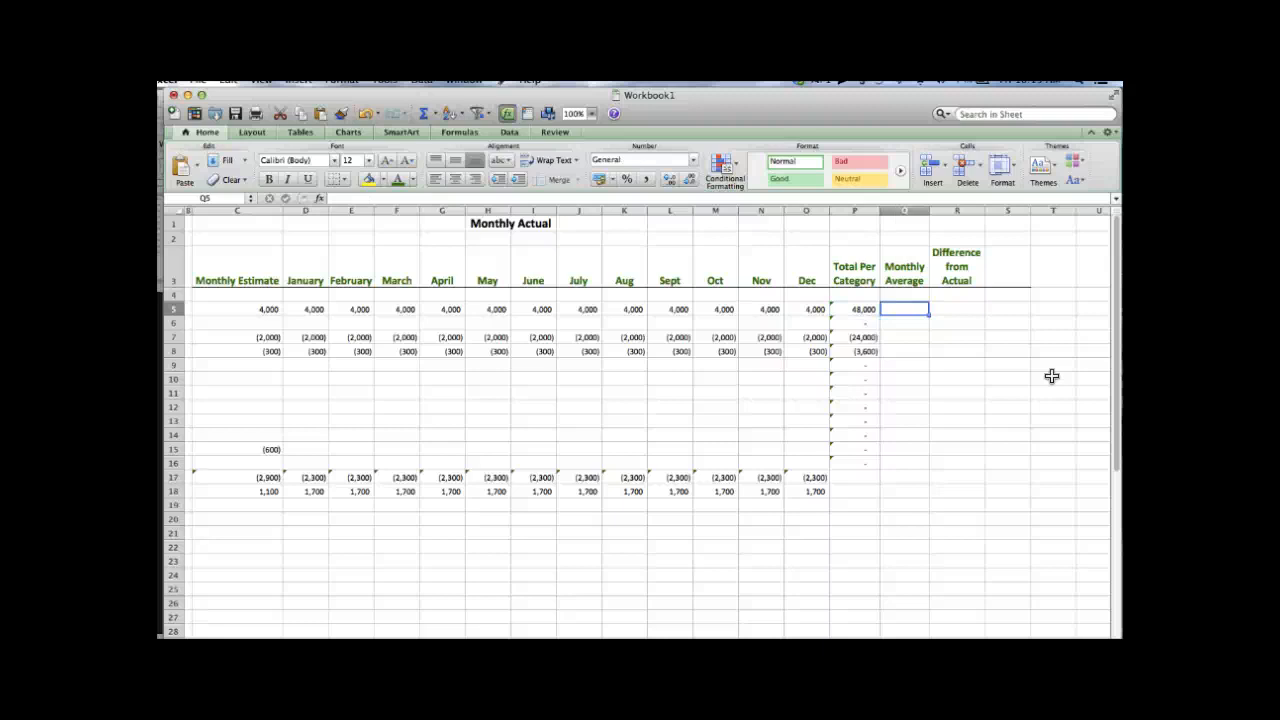
type("=")
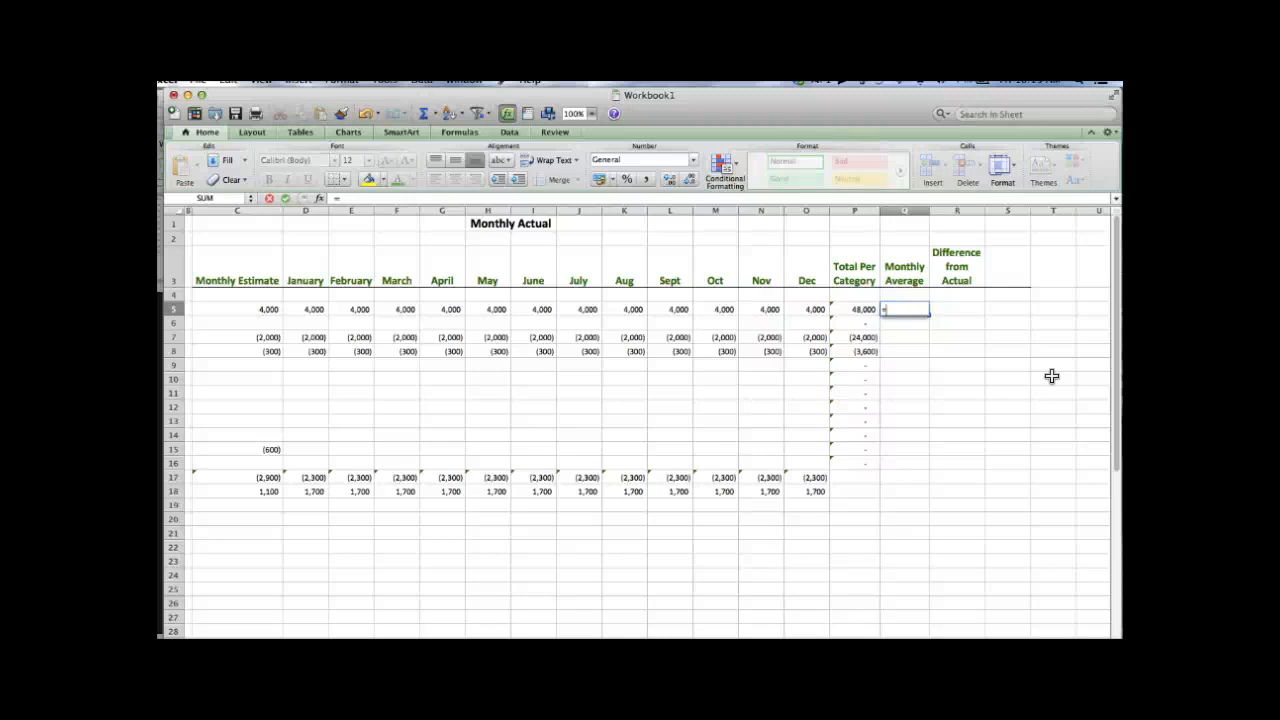
key("Left")
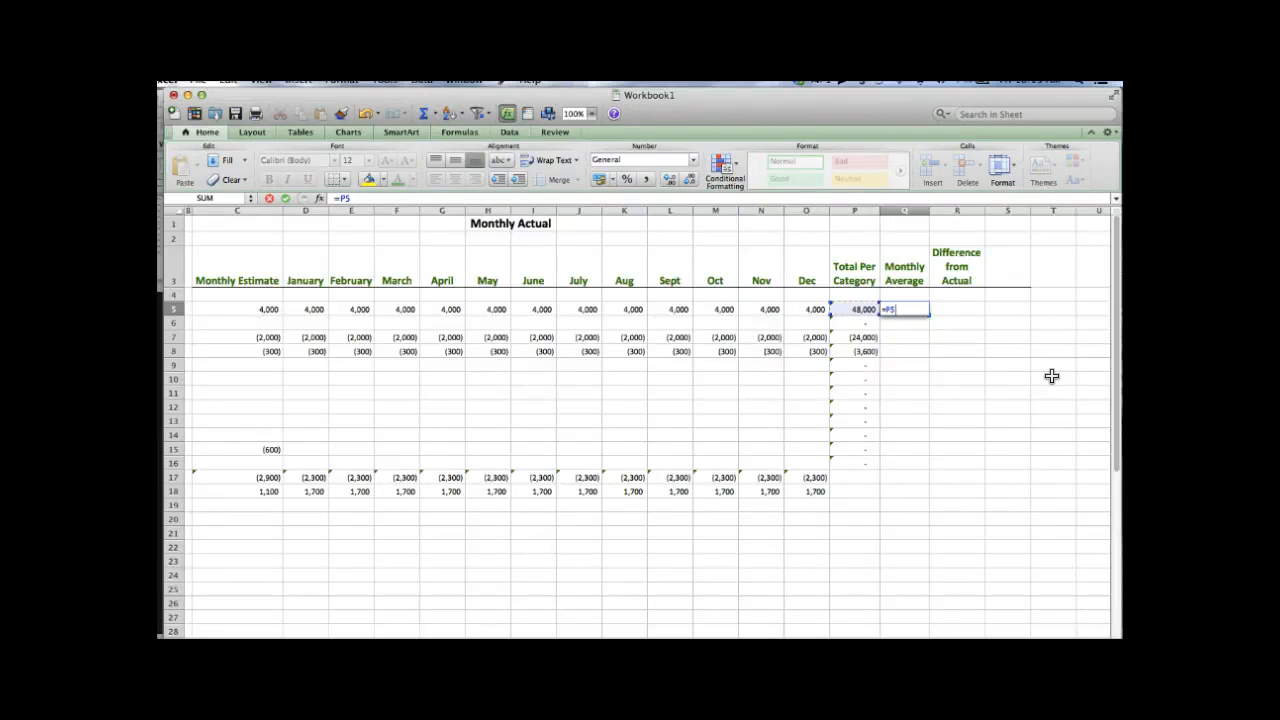
type("/12")
key("Return")
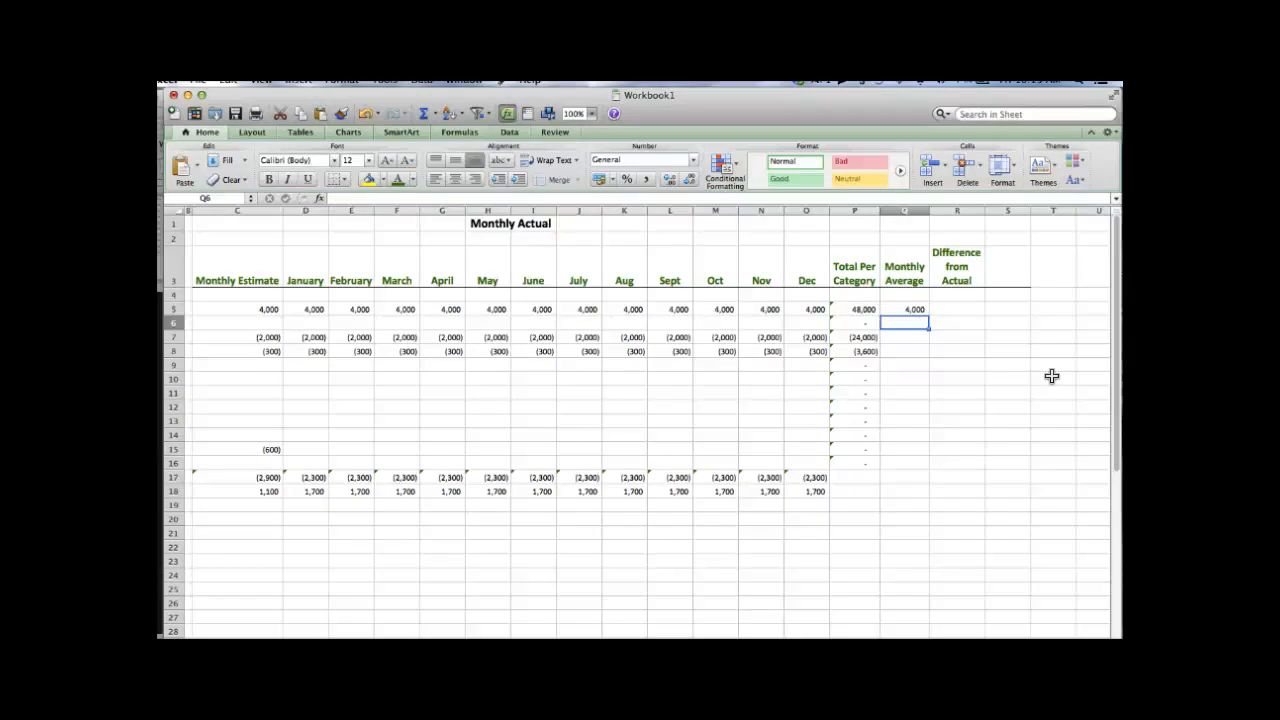
- Fill the Q5 average formula down through Q16
key("Up")
key("shift+Down")
key("shift+Down")
key("shift+Down")
key("shift+Down")
key("shift+Down")
key("shift+Down")
key("shift+Down")
key("shift+Down")
key("shift+Down")
key("shift+Down")
key("shift+Down")
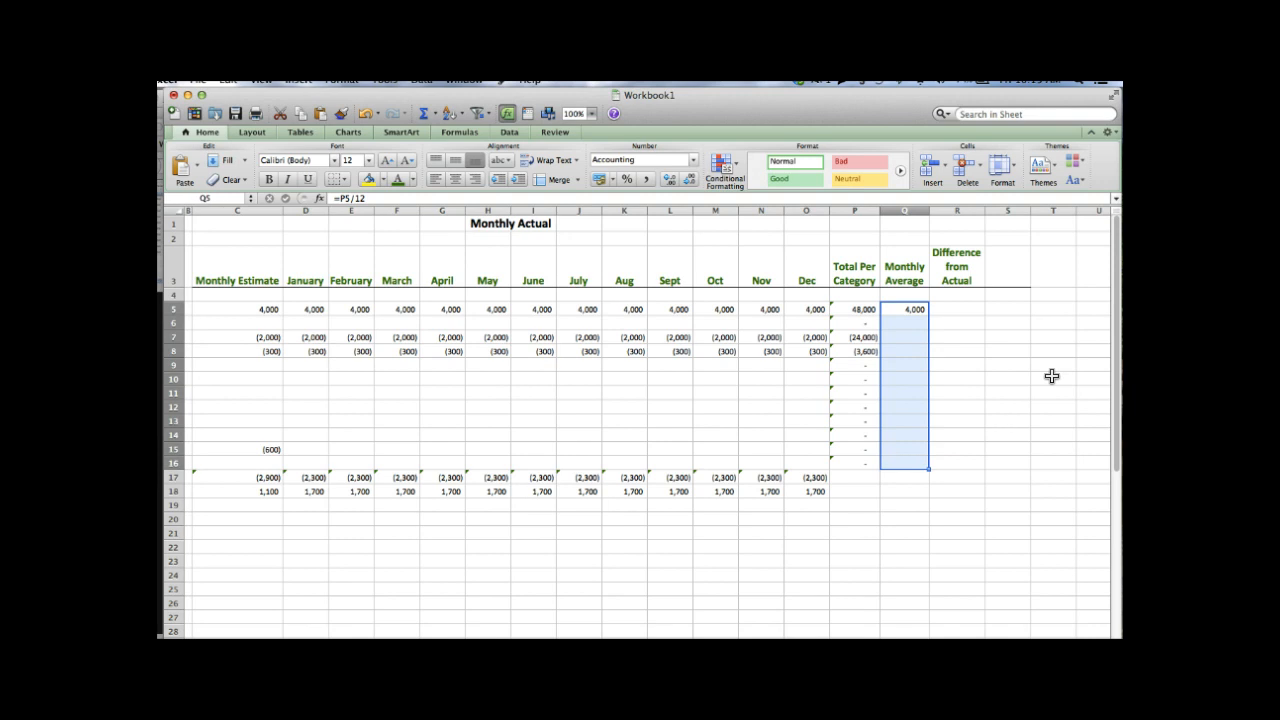
left_click(232, 80)
mouse_move(350, 214)
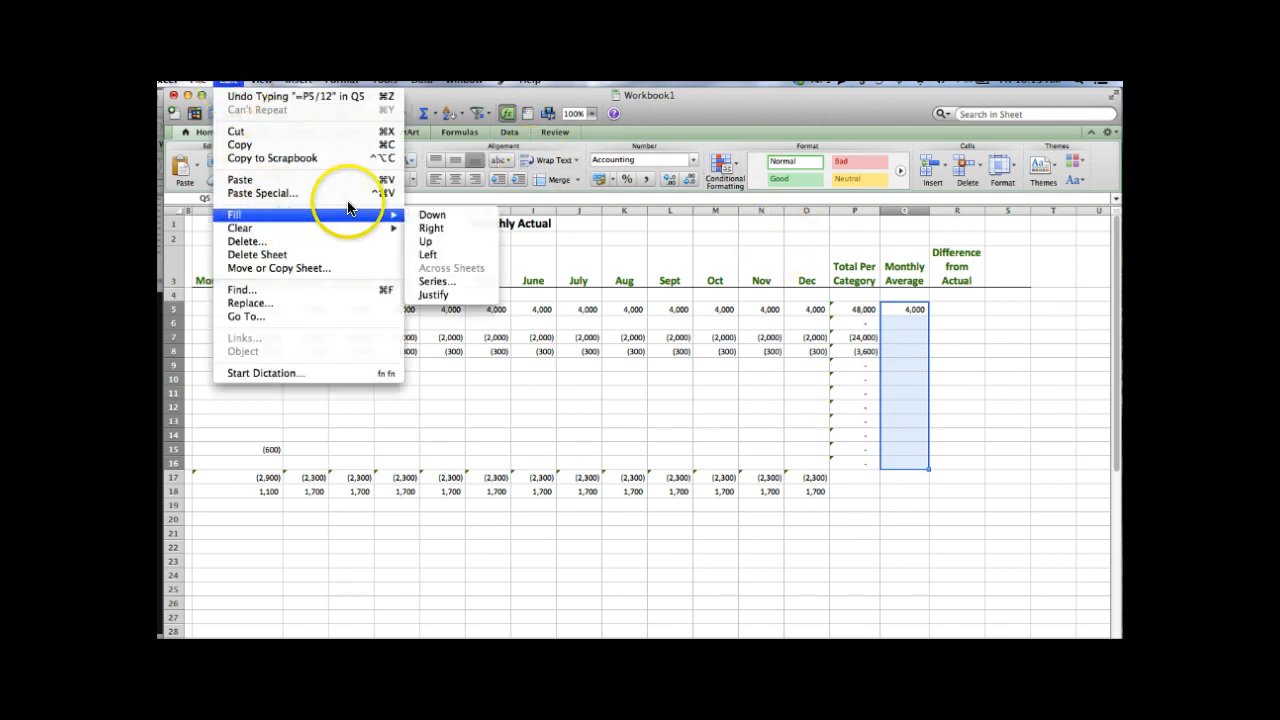
left_click(434, 215)
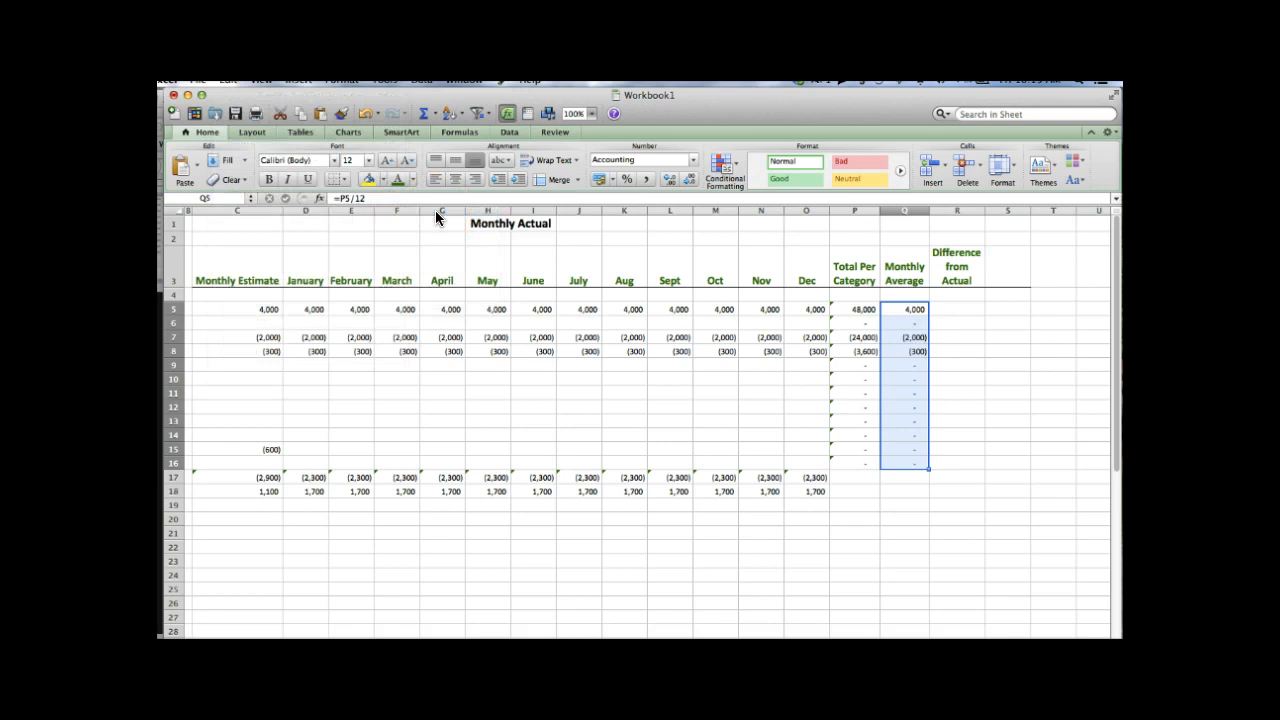
left_click(521, 377)
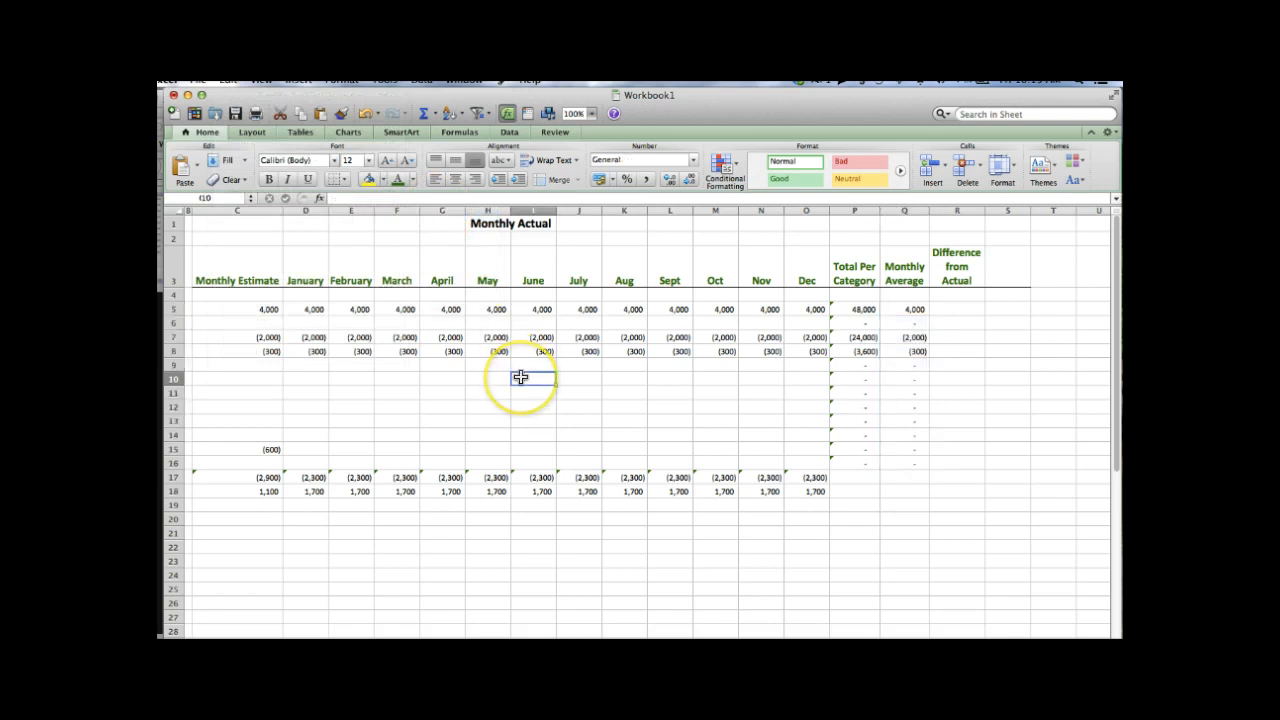
left_click(952, 308)
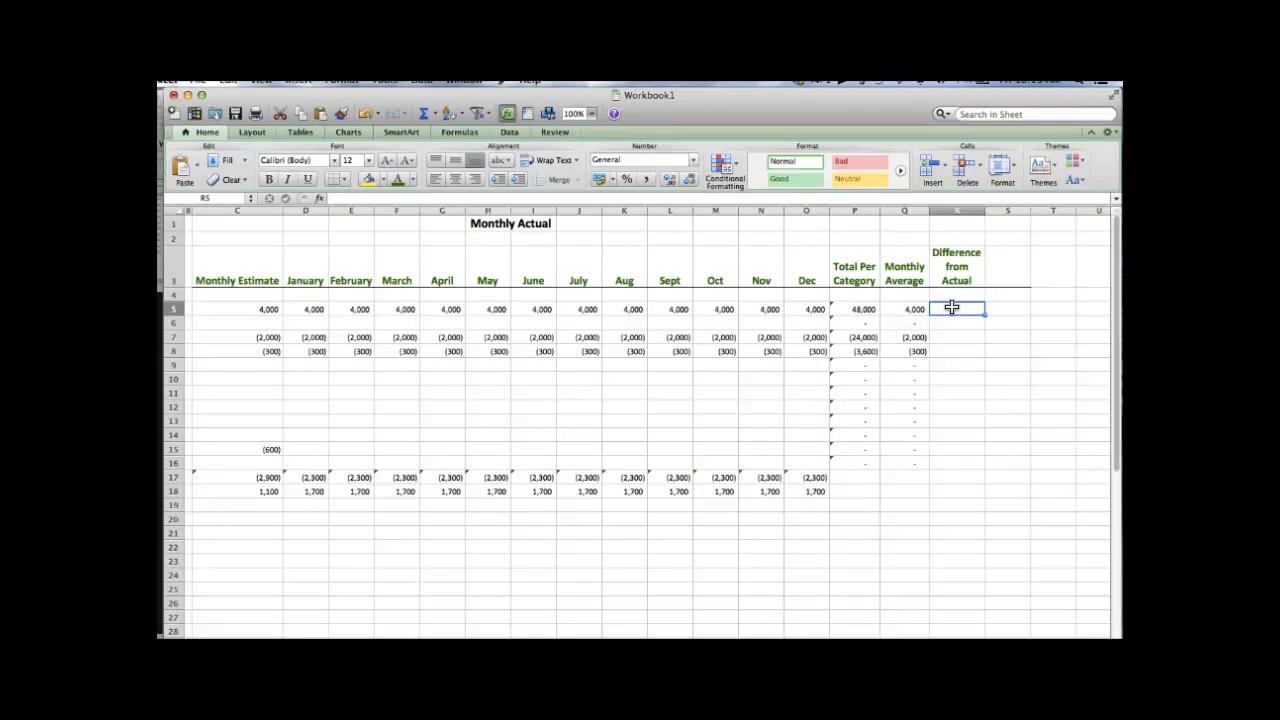
- Enter the formula =Q5-C5 in R5, giving the salary's monthly average minus its estimate
type("=")
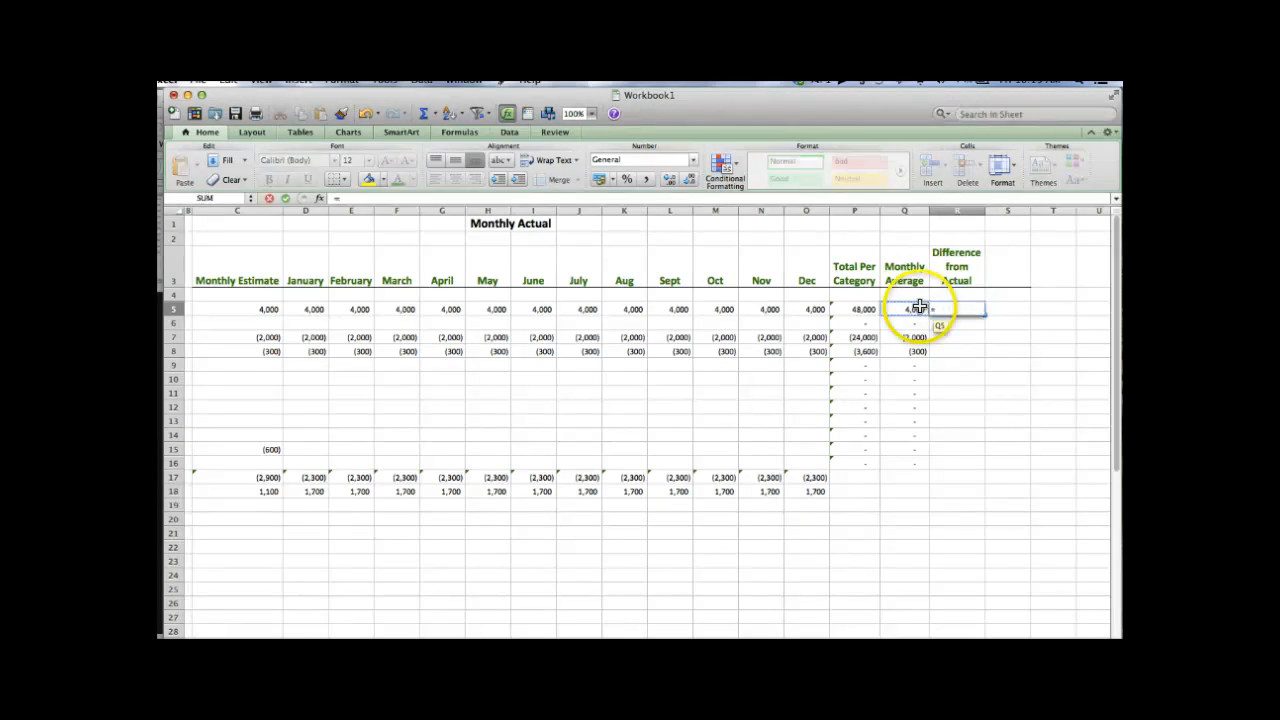
left_click(912, 306)
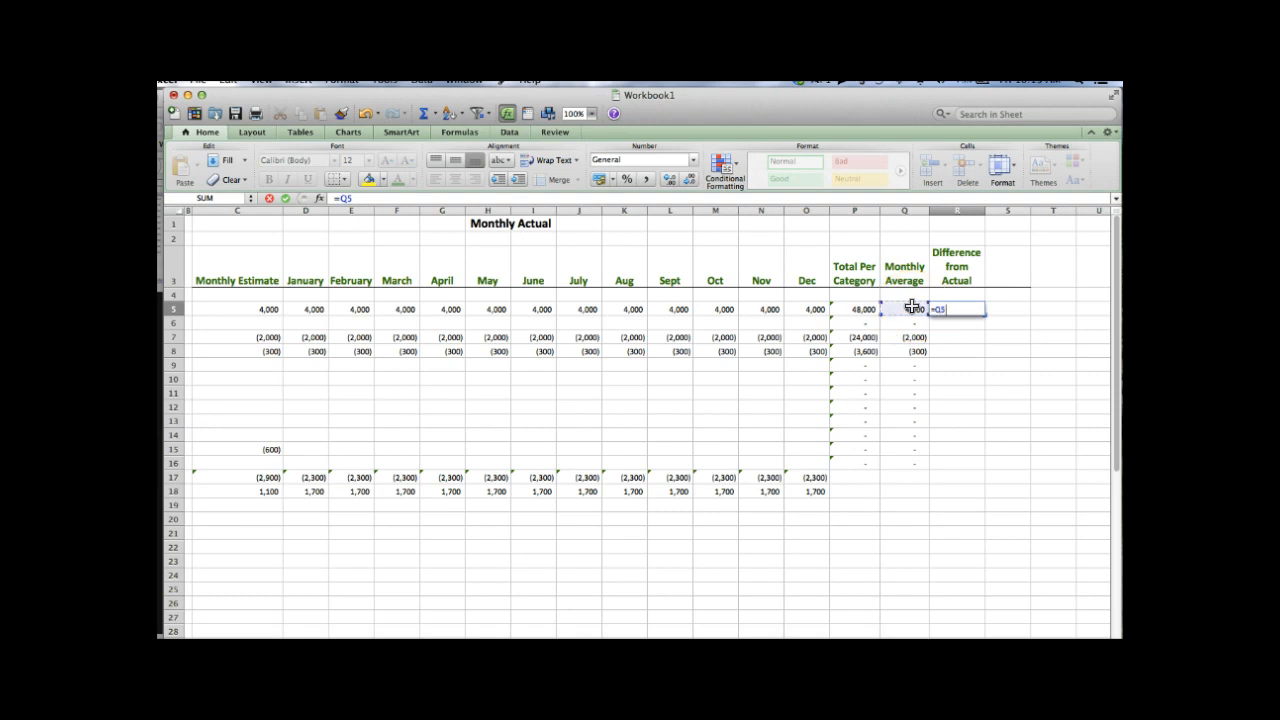
type("-")
left_click(272, 309)
key("Return")
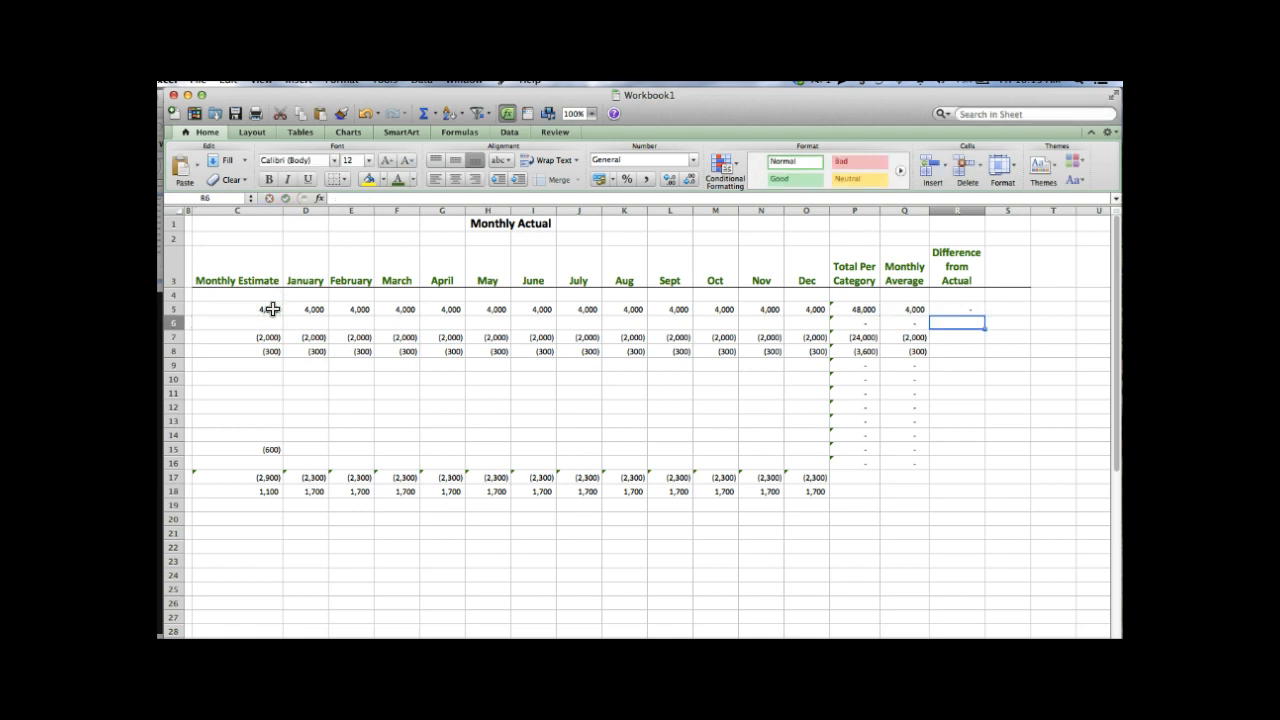
key("Left")
key("Left")
key("Left")
key("Left")
key("Left")
key("Left")
key("Left")
key("Left")
key("Left")
key("Left")
key("Left")
key("Left")
key("Left")
key("Left")
key("Left")
key("Left")
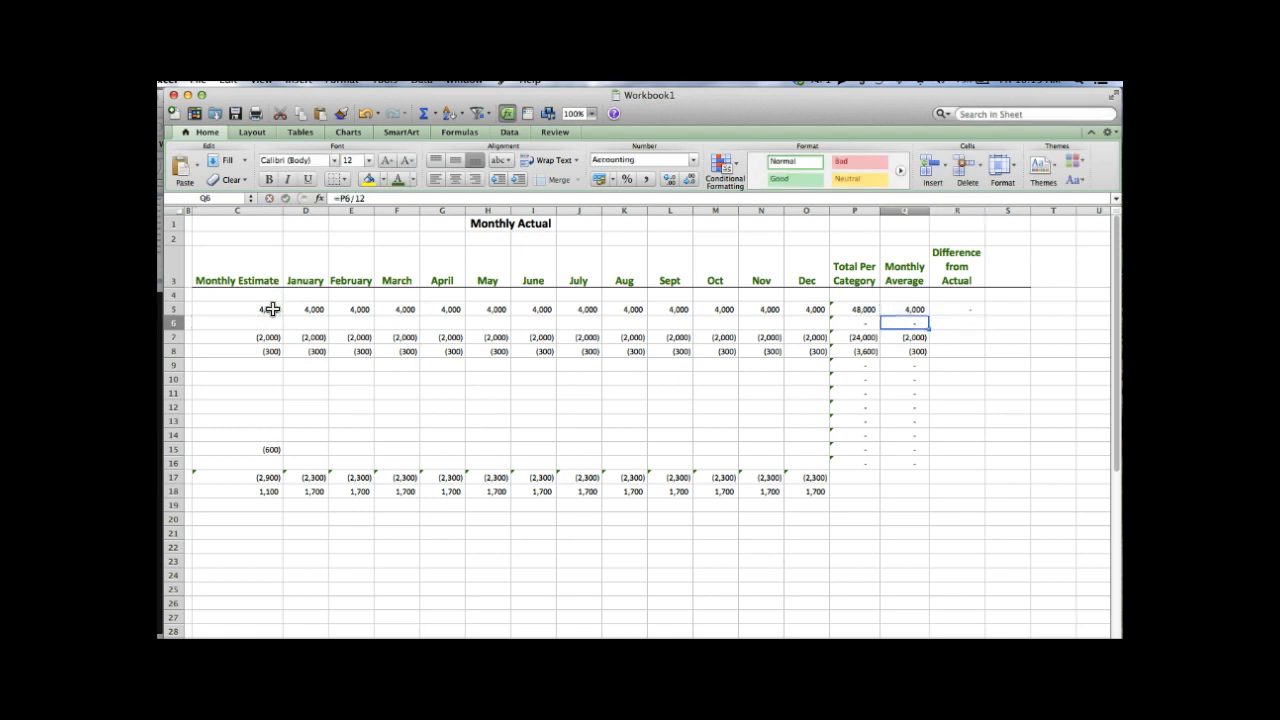
key("Left")
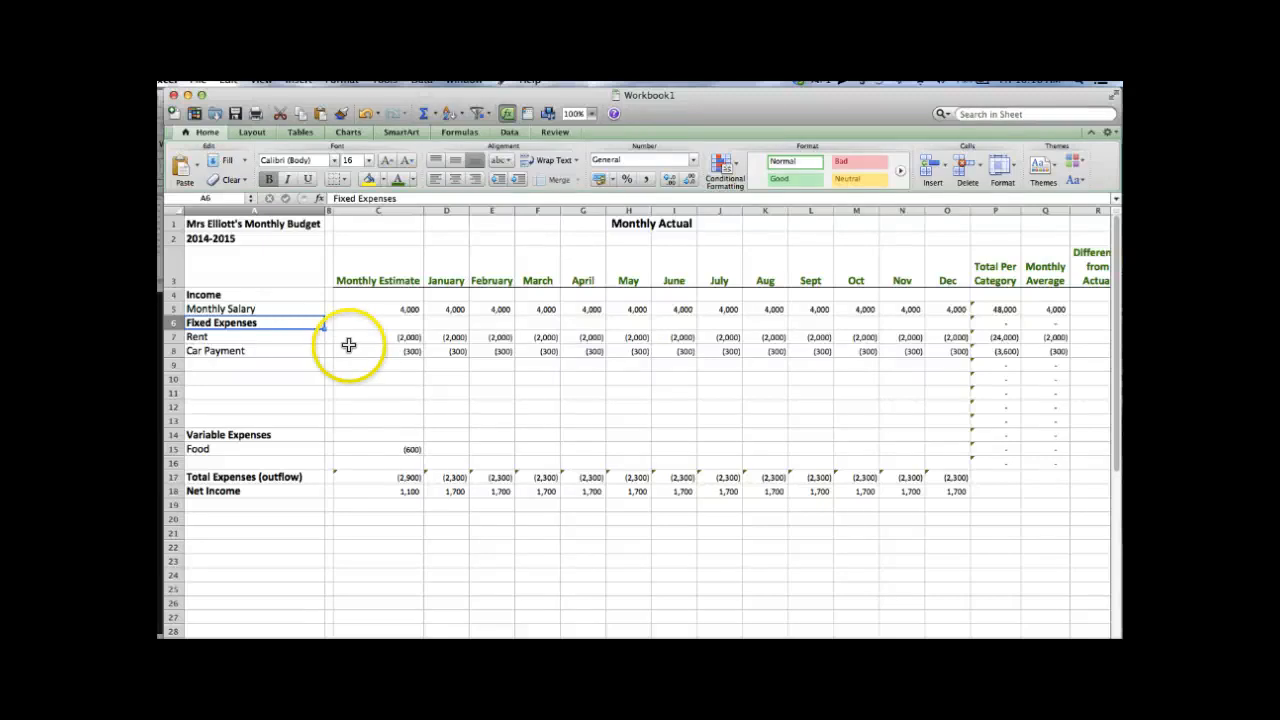
left_click(360, 377)
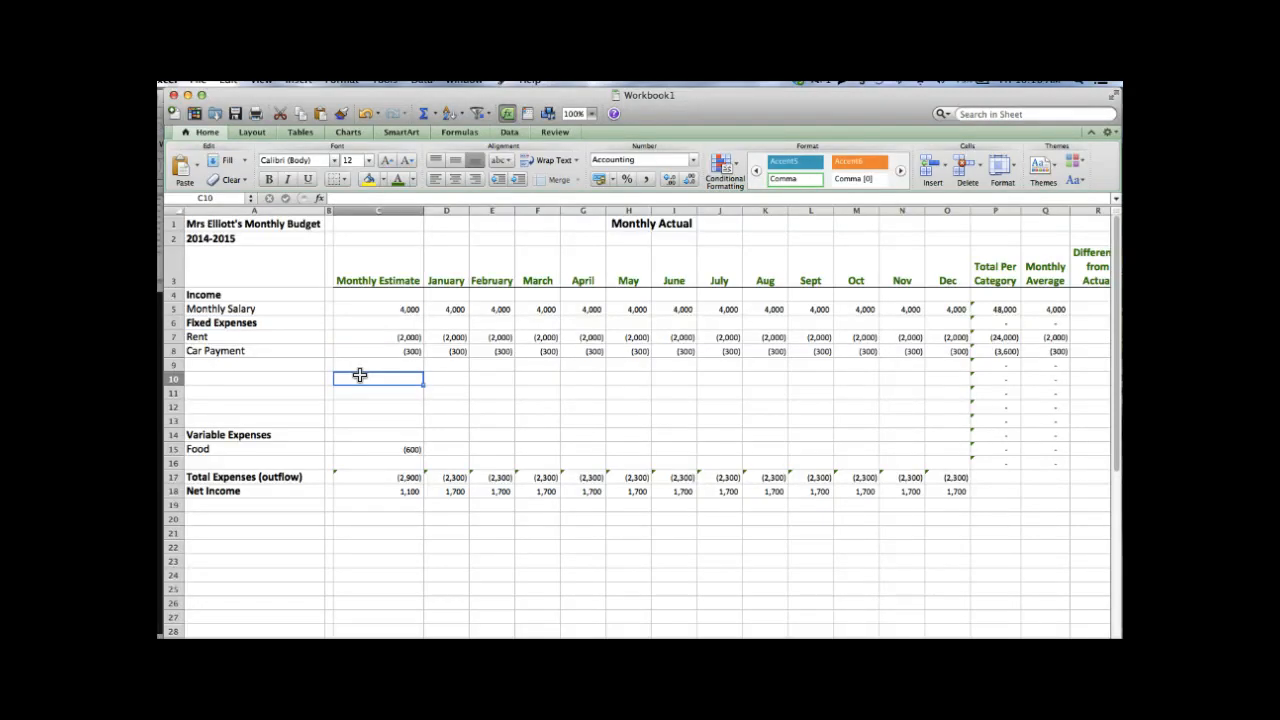